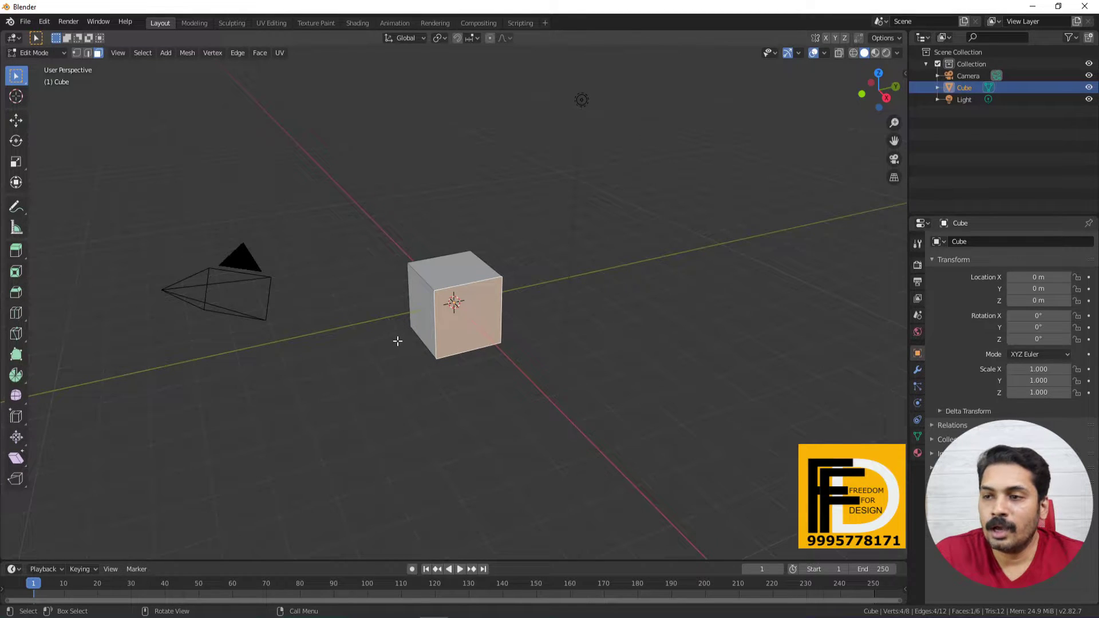
# - Extrude the cube's selected side face outward about 3 m along its normal with Extrude Region
pyautogui.moveTo(398, 341); pyautogui.dragTo(506, 356, button='middle')
pyautogui.scroll(5, 411, 332)
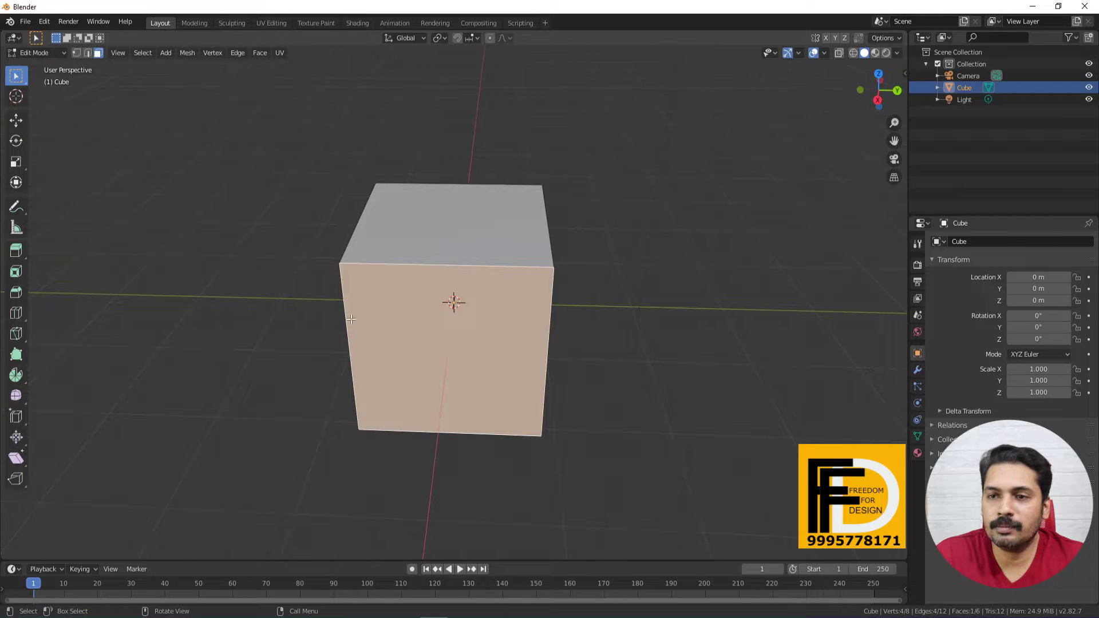
pyautogui.moveTo(241, 343); pyautogui.dragTo(311, 365, button='middle')
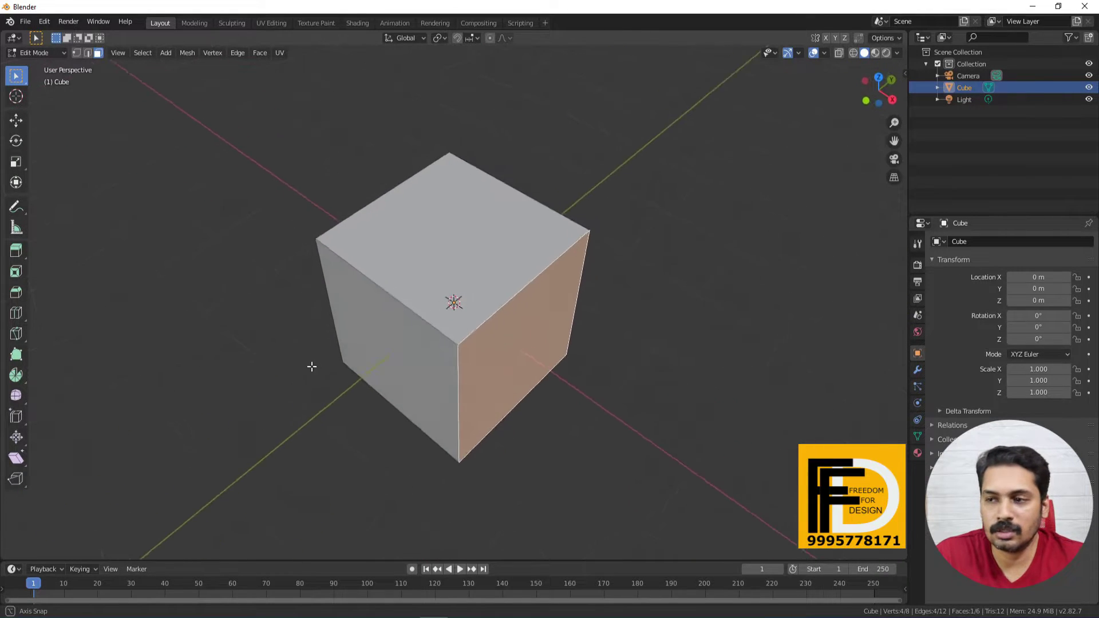
pyautogui.scroll(-4, 243, 333)
pyautogui.keyDown('shift'); pyautogui.moveTo(459, 383); pyautogui.dragTo(326, 352, button='middle'); pyautogui.keyUp('shift')
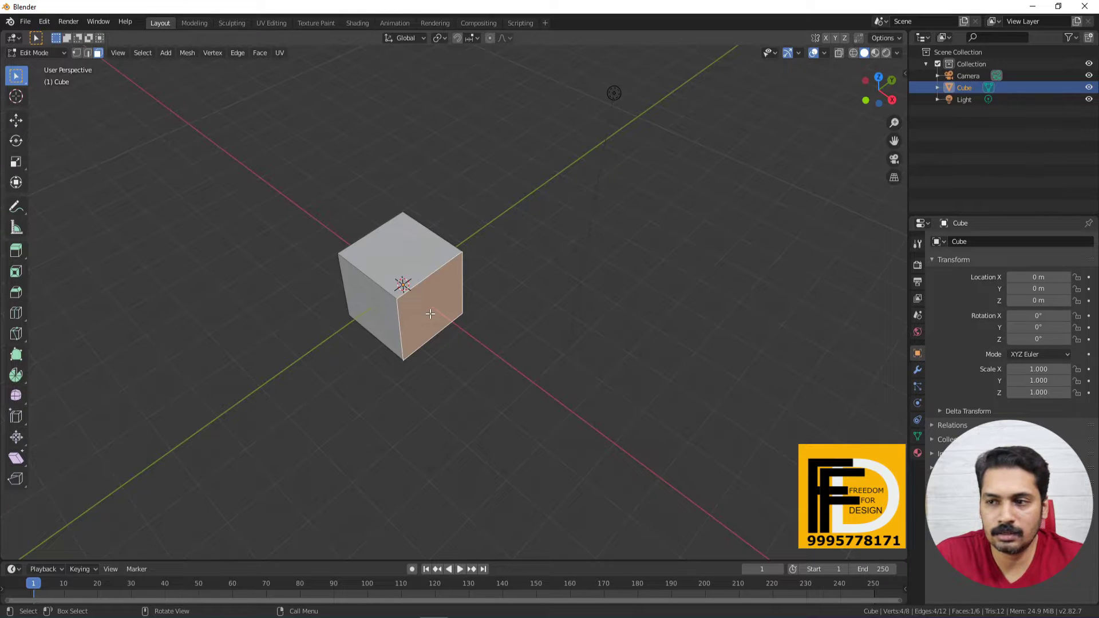
pyautogui.click(16, 250)
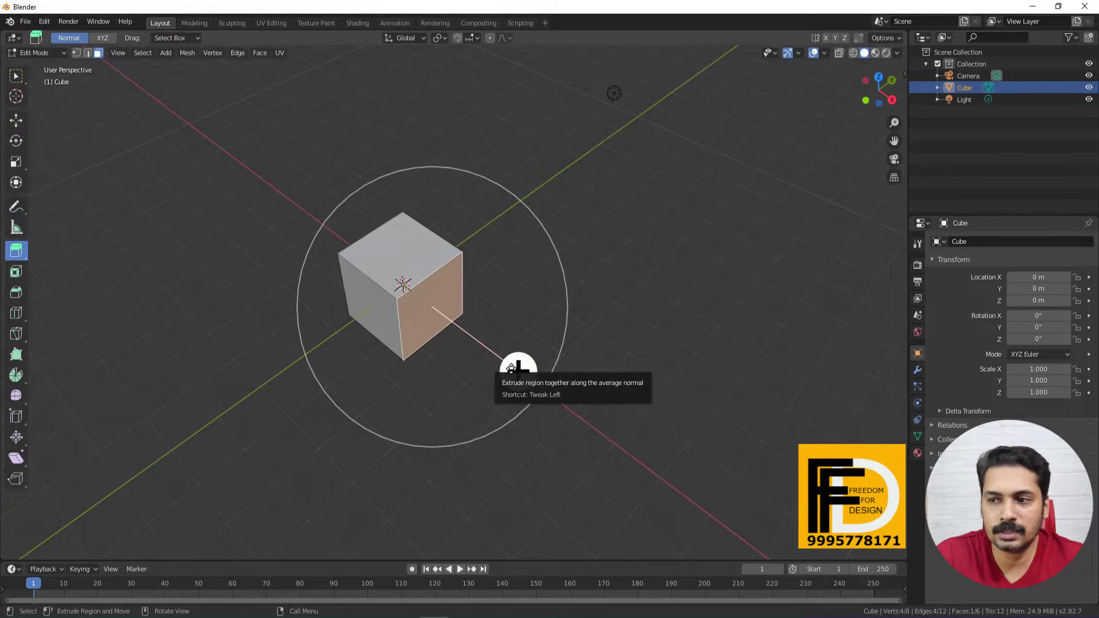
pyautogui.moveTo(512, 368); pyautogui.dragTo(627, 426)
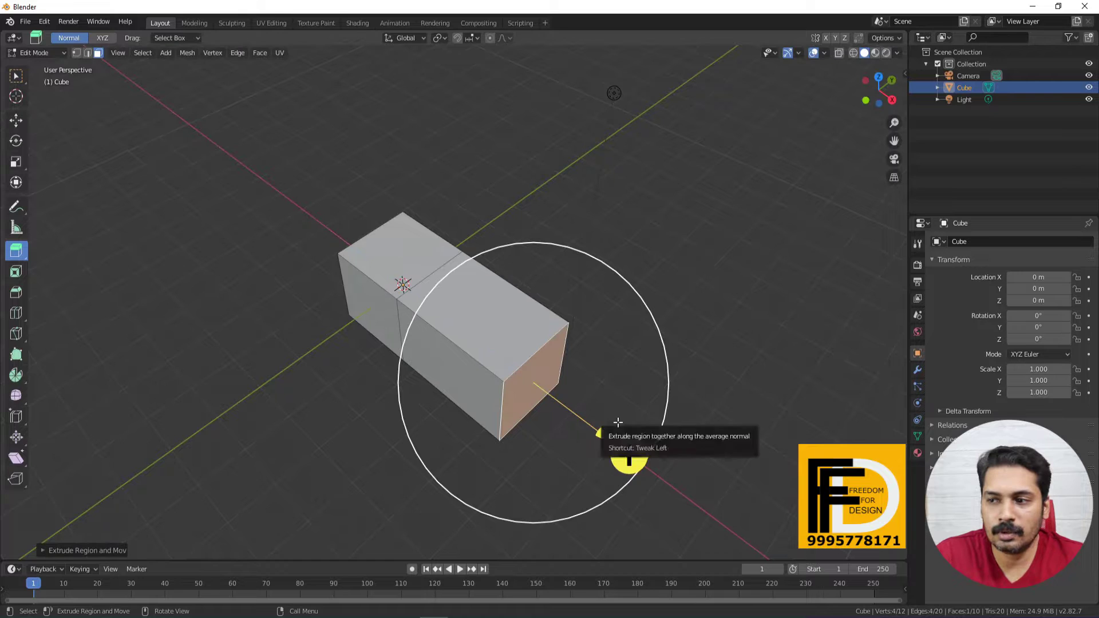
# - Set the extrusion distance along Z to 2 m and replace it with 5 m
pyautogui.click(56, 551)
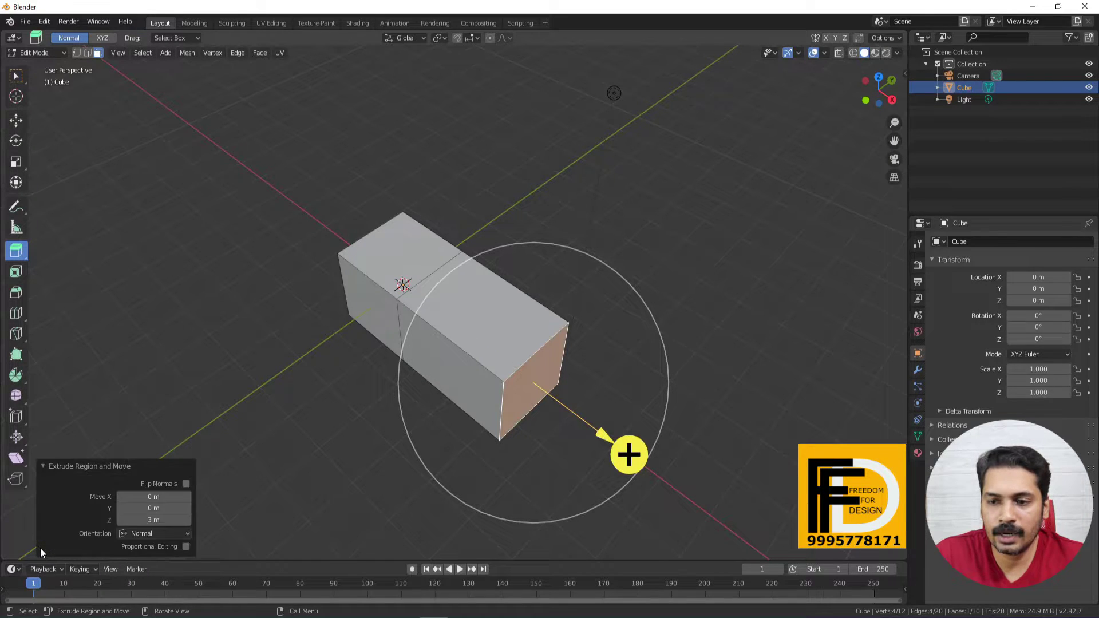
pyautogui.click(162, 520)
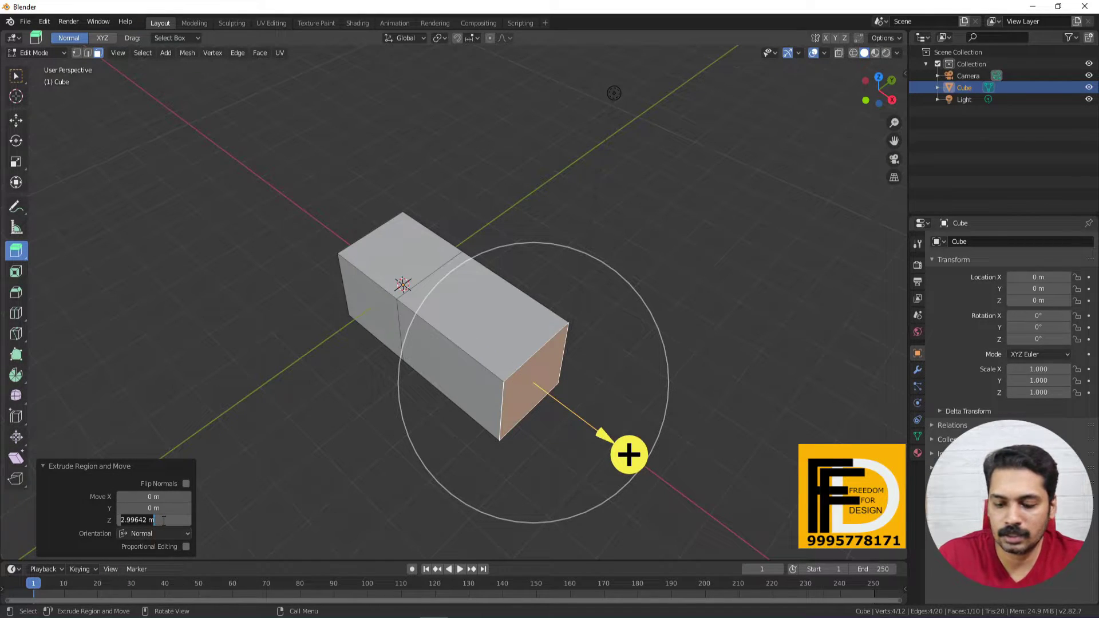
pyautogui.write('2')
pyautogui.press('Return')
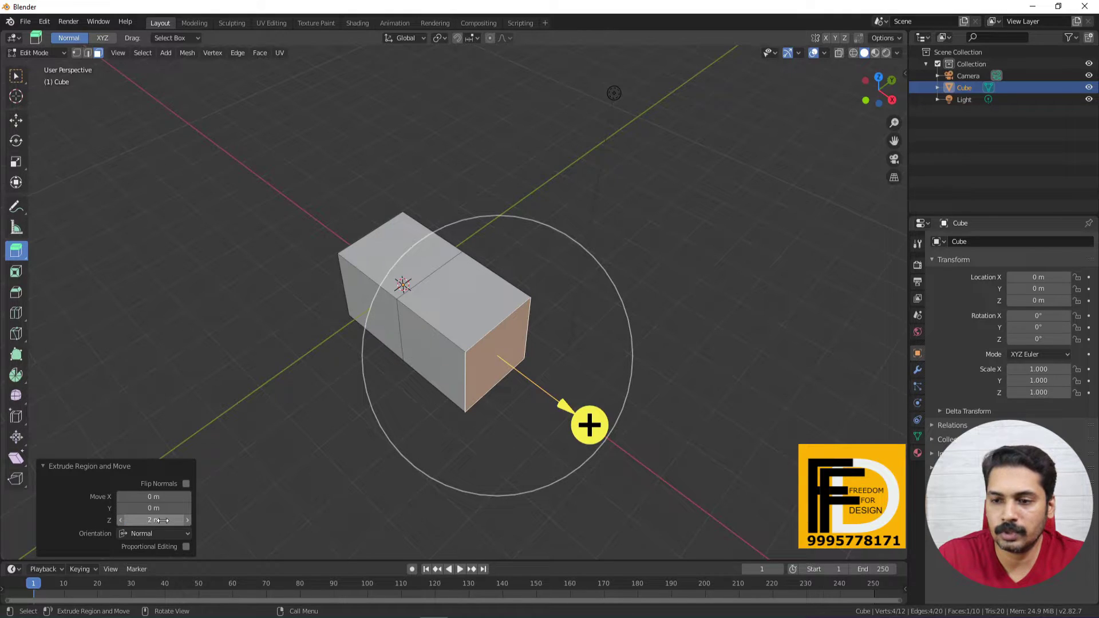
pyautogui.click(162, 520)
pyautogui.write('5')
pyautogui.press('Return')
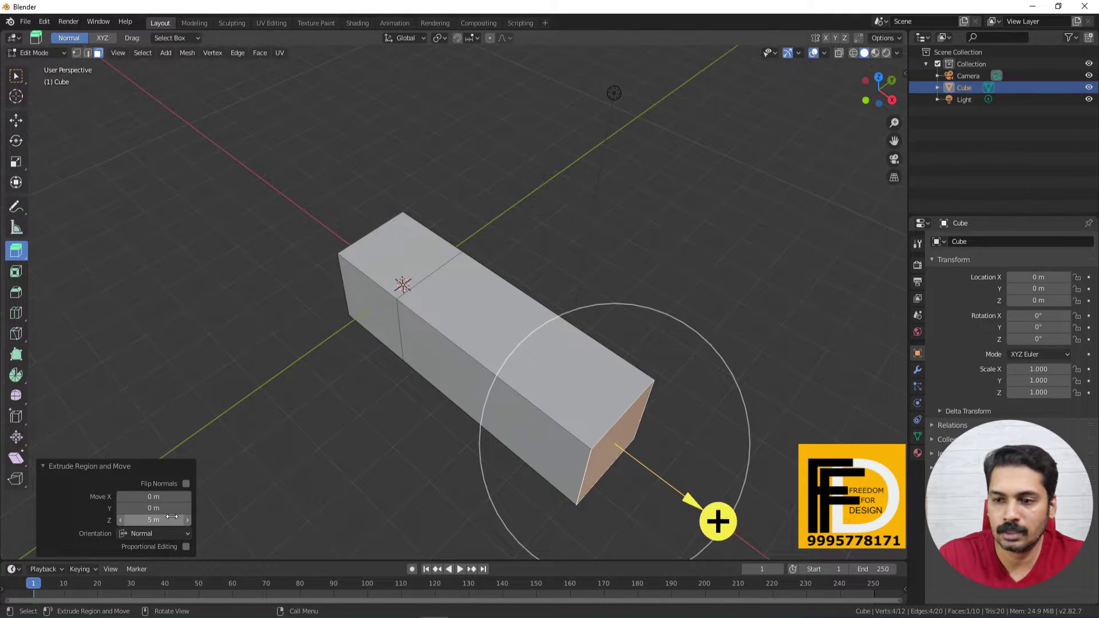
# - Extrude the top face of the long extruded section upward by about 4.54 m
pyautogui.click(16, 76)
pyautogui.moveTo(453, 391); pyautogui.dragTo(429, 368, button='middle')
pyautogui.scroll(-3, 429, 368)
pyautogui.click(492, 316)
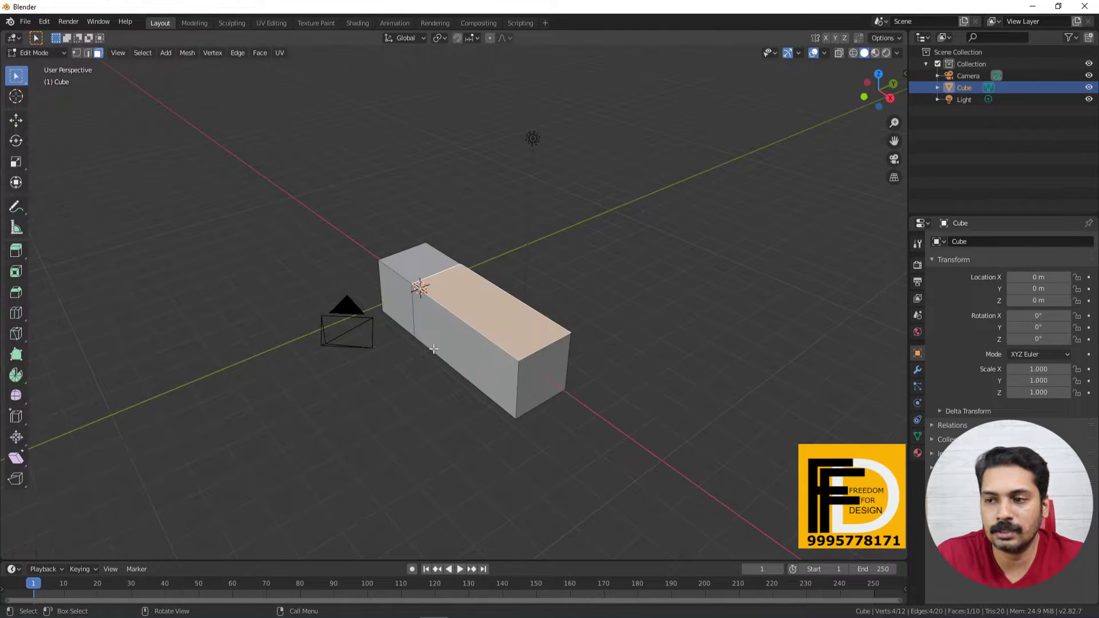
pyautogui.press('e')
pyautogui.click(494, 197)
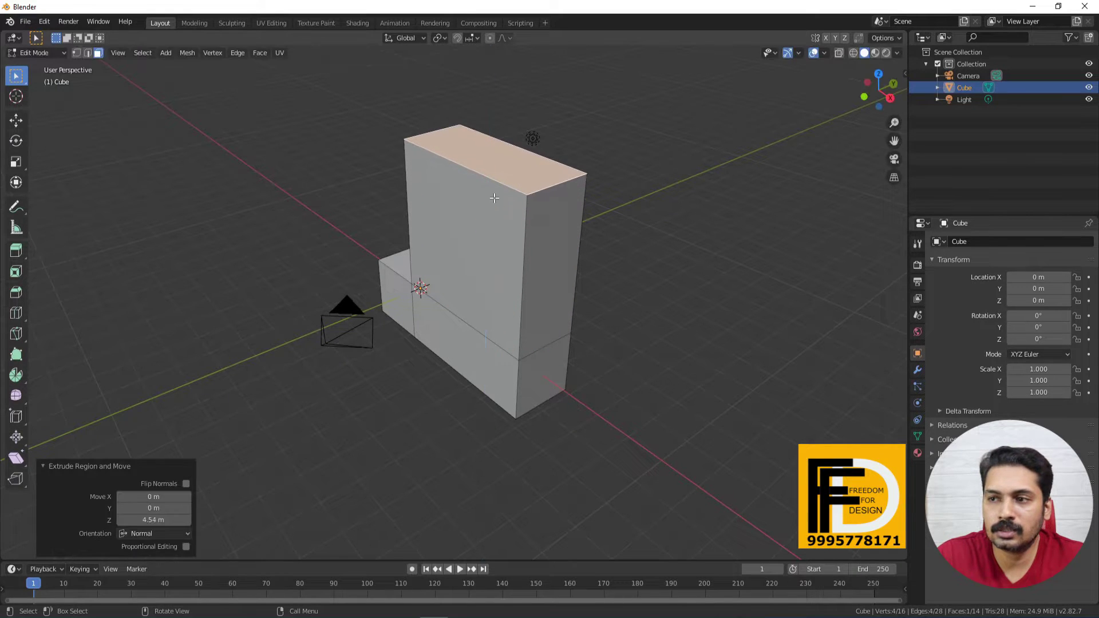
# - Extrude the end face of the raised block outward along the X axis by about 4.2 m
pyautogui.click(537, 231)
pyautogui.press('e')
pyautogui.click(707, 344)
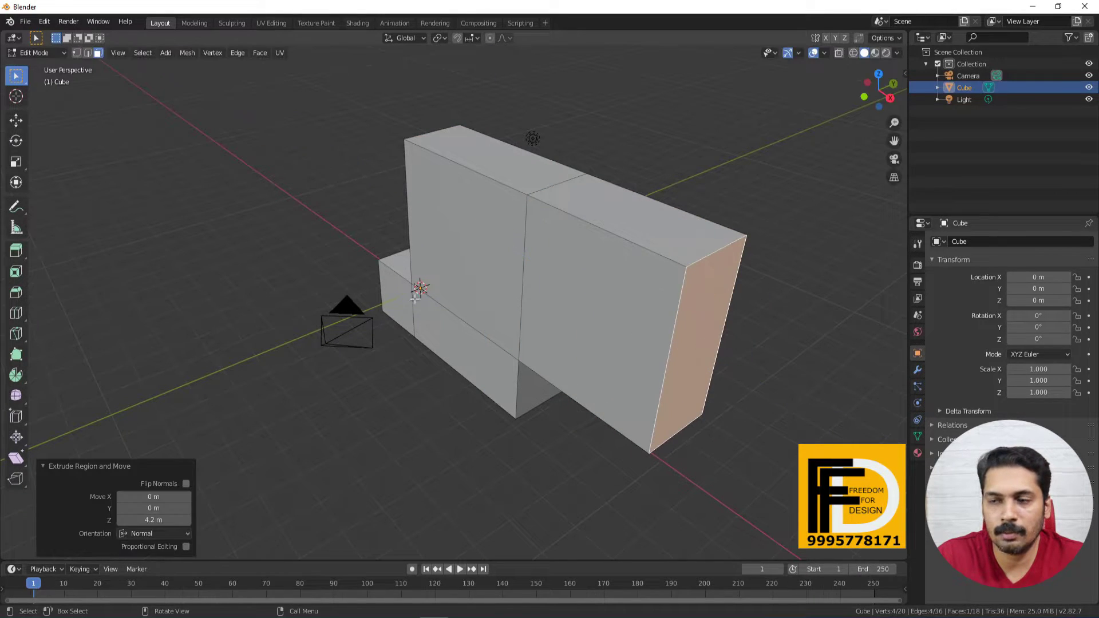
# - Extrude the end face of the overhanging block once more along the X axis to add another section
pyautogui.scroll(-2, 355, 292)
pyautogui.moveTo(465, 337); pyautogui.dragTo(492, 343, button='middle')
pyautogui.click(507, 362)
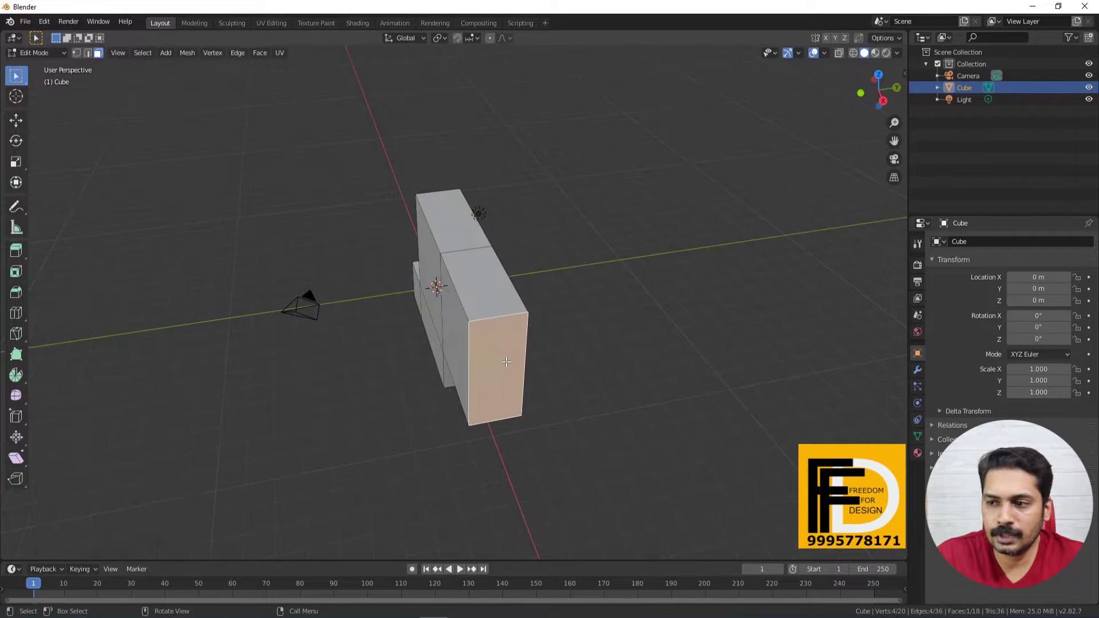
pyautogui.press('e')
pyautogui.click(498, 440)
# - Extrude the long side face of the end section sideways along the Y axis to form a perpendicular wing
pyautogui.moveTo(498, 440); pyautogui.dragTo(206, 309, button='middle')
pyautogui.click(264, 347)
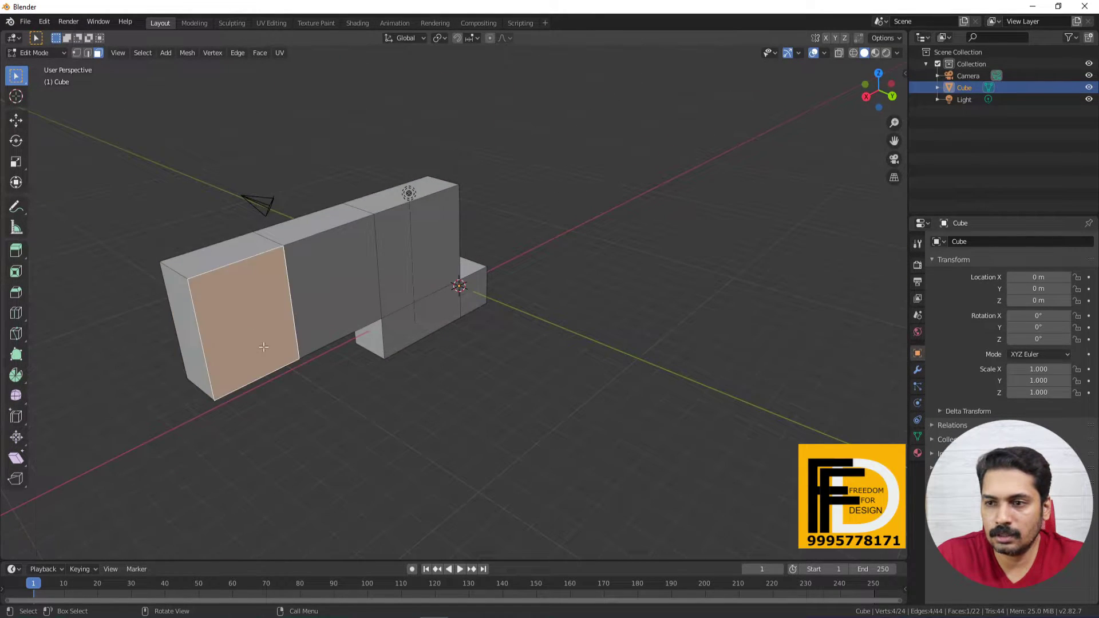
pyautogui.press('e')
pyautogui.click(439, 413)
# - Extrude the wing's side face that points along the X axis outward by about 4.31 m
pyautogui.moveTo(463, 416); pyautogui.dragTo(583, 421, button='middle')
pyautogui.click(730, 405)
pyautogui.press('e')
pyautogui.click(654, 441)
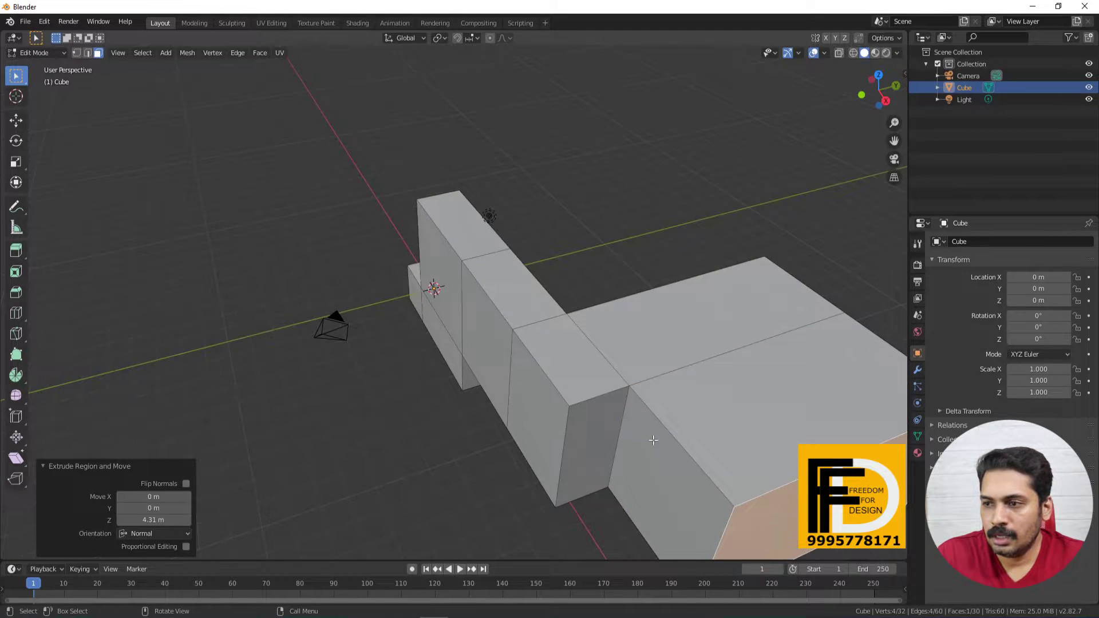
# - Select the five top faces of the L-shaped building and extrude them upward about 0.54 m with Extrude Along Normals
pyautogui.moveTo(654, 441); pyautogui.dragTo(286, 208, button='middle')
pyautogui.moveTo(458, 292); pyautogui.dragTo(43, 292, button='middle')
pyautogui.moveTo(14, 257); pyautogui.dragTo(76, 273)
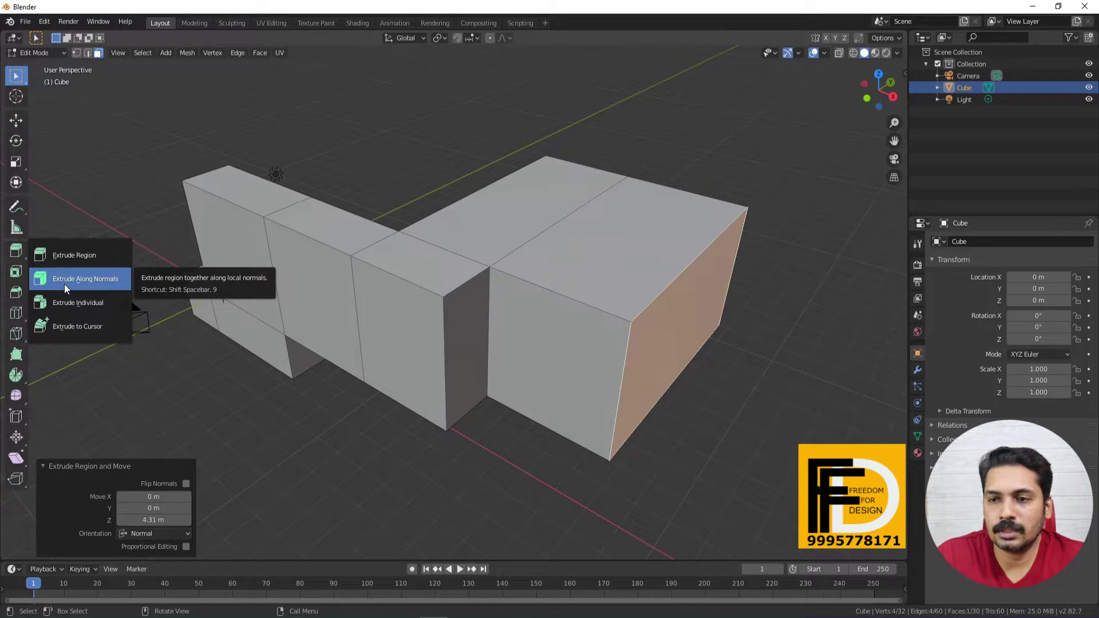
pyautogui.click(64, 284)
pyautogui.click(243, 192)
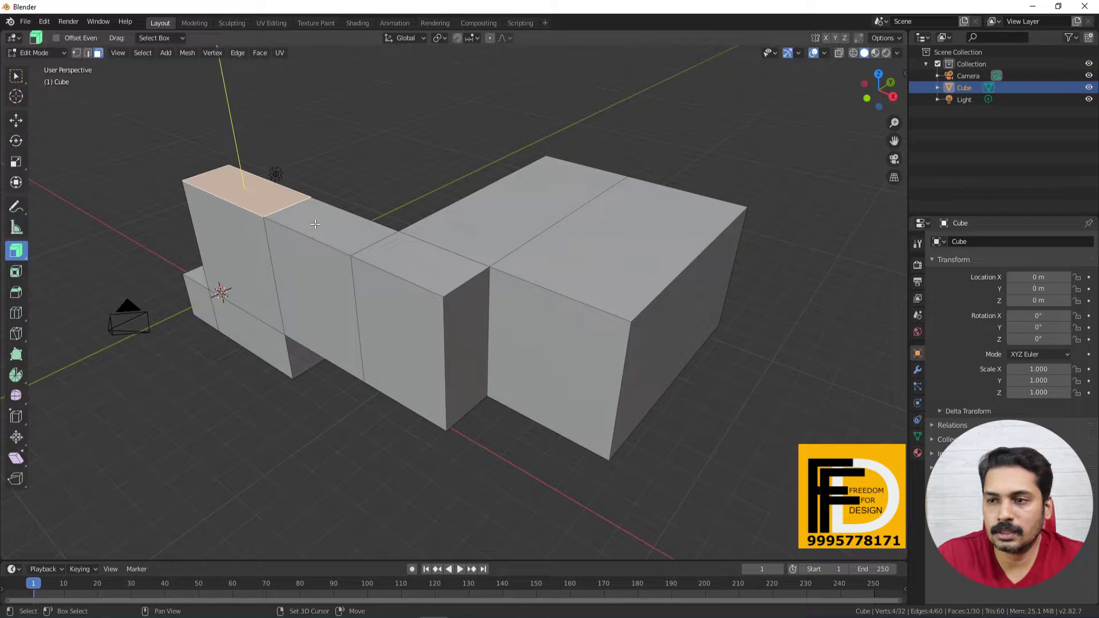
pyautogui.keyDown('shift'); pyautogui.click(324, 224); pyautogui.keyUp('shift')
pyautogui.keyDown('shift'); pyautogui.click(417, 262); pyautogui.keyUp('shift')
pyautogui.keyDown('shift'); pyautogui.click(507, 229); pyautogui.keyUp('shift')
pyautogui.keyDown('shift'); pyautogui.click(564, 256); pyautogui.keyUp('shift')
pyautogui.scroll(-2, 394, 325)
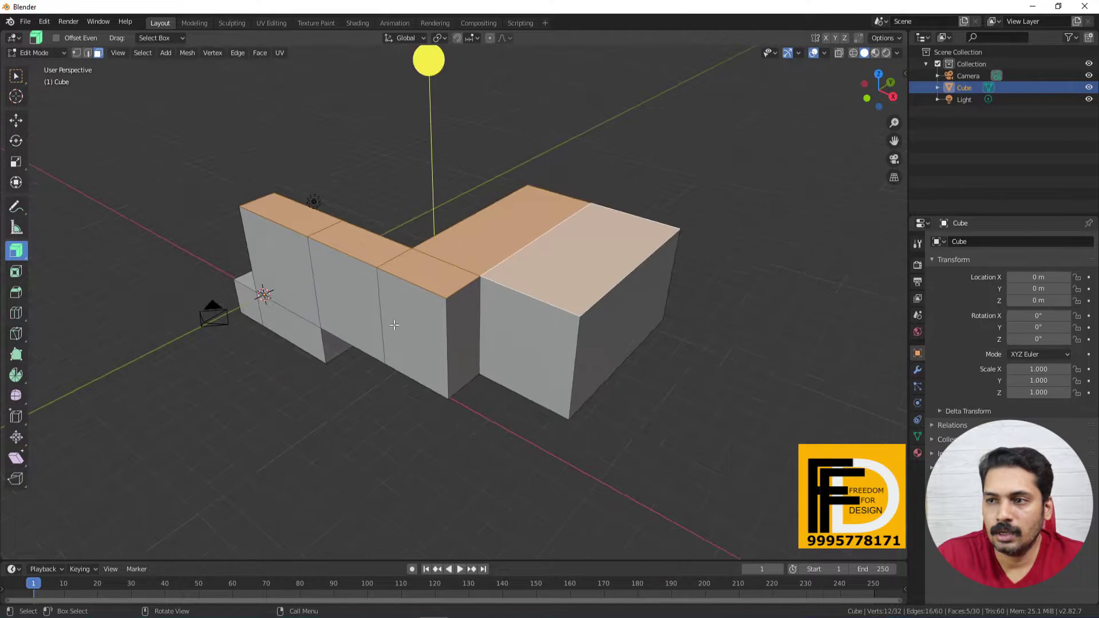
pyautogui.moveTo(428, 59); pyautogui.dragTo(431, 65)
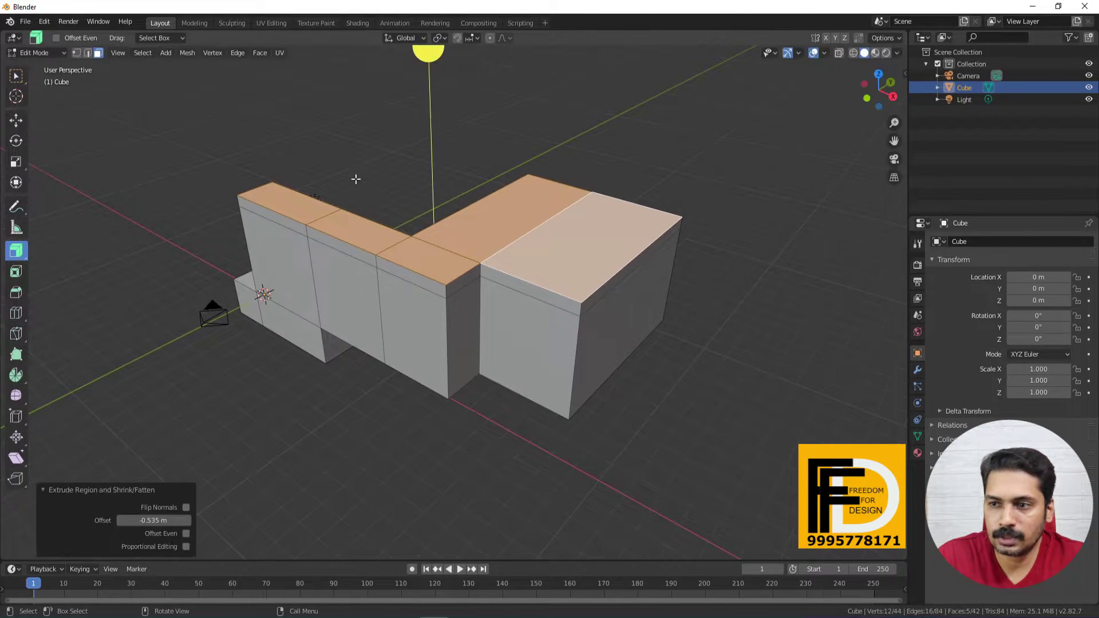
# - Select all twelve side faces of the thin band running around the building's top edge
pyautogui.click(279, 223)
pyautogui.keyDown('shift'); pyautogui.click(348, 247); pyautogui.keyUp('shift')
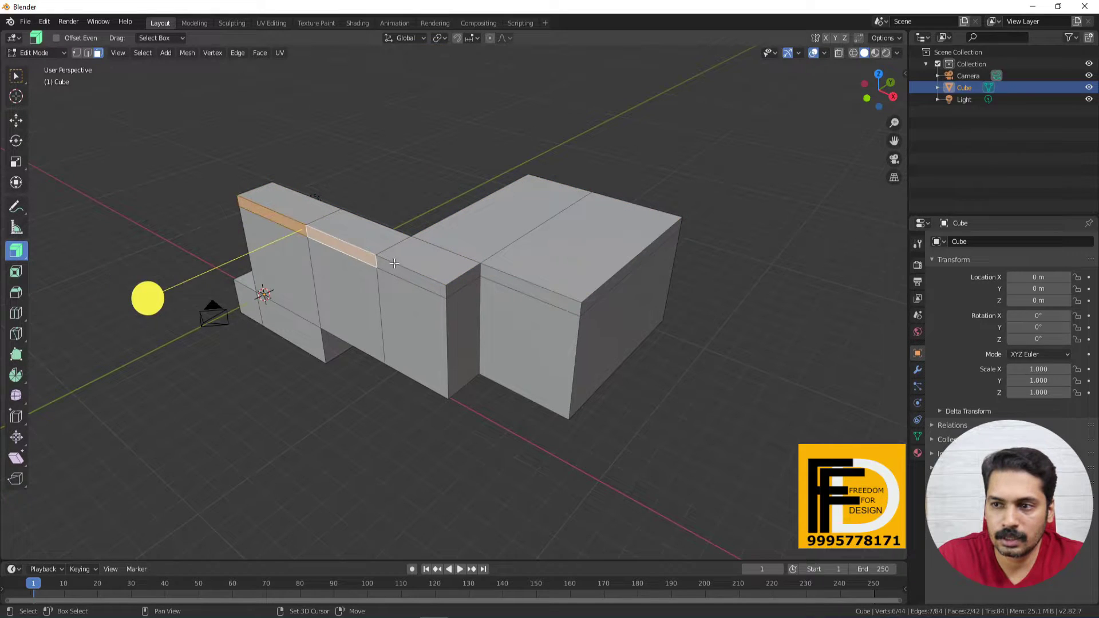
pyautogui.keyDown('shift'); pyautogui.click(438, 280); pyautogui.keyUp('shift')
pyautogui.keyDown('shift'); pyautogui.click(468, 281); pyautogui.keyUp('shift')
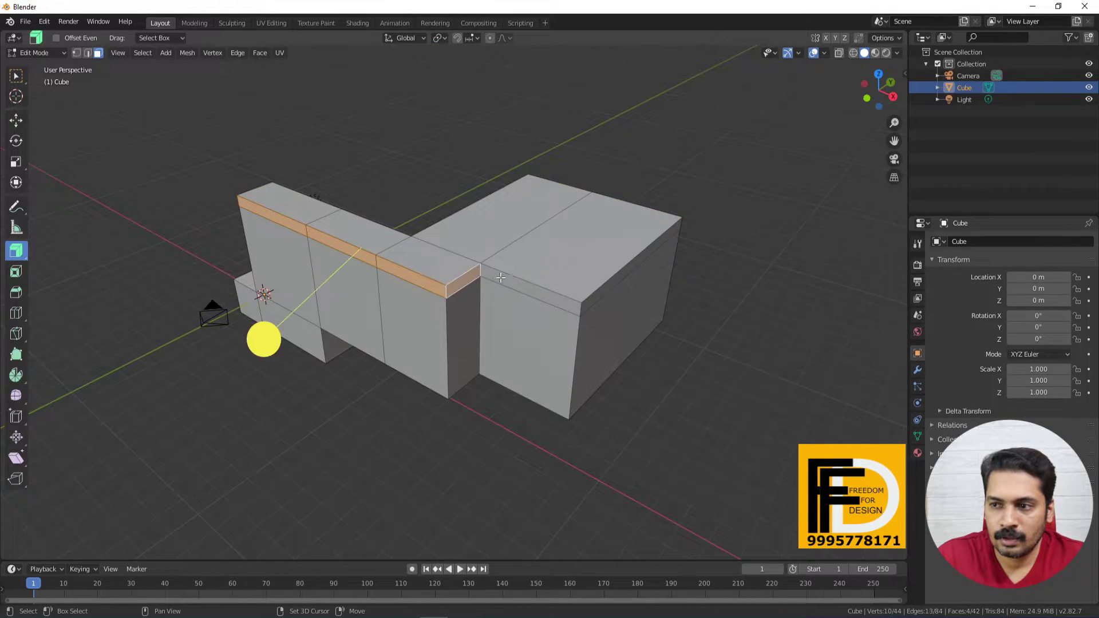
pyautogui.keyDown('shift'); pyautogui.click(501, 278); pyautogui.keyUp('shift')
pyautogui.keyDown('shift'); pyautogui.click(603, 294); pyautogui.keyUp('shift')
pyautogui.moveTo(618, 310); pyautogui.dragTo(481, 314, button='middle')
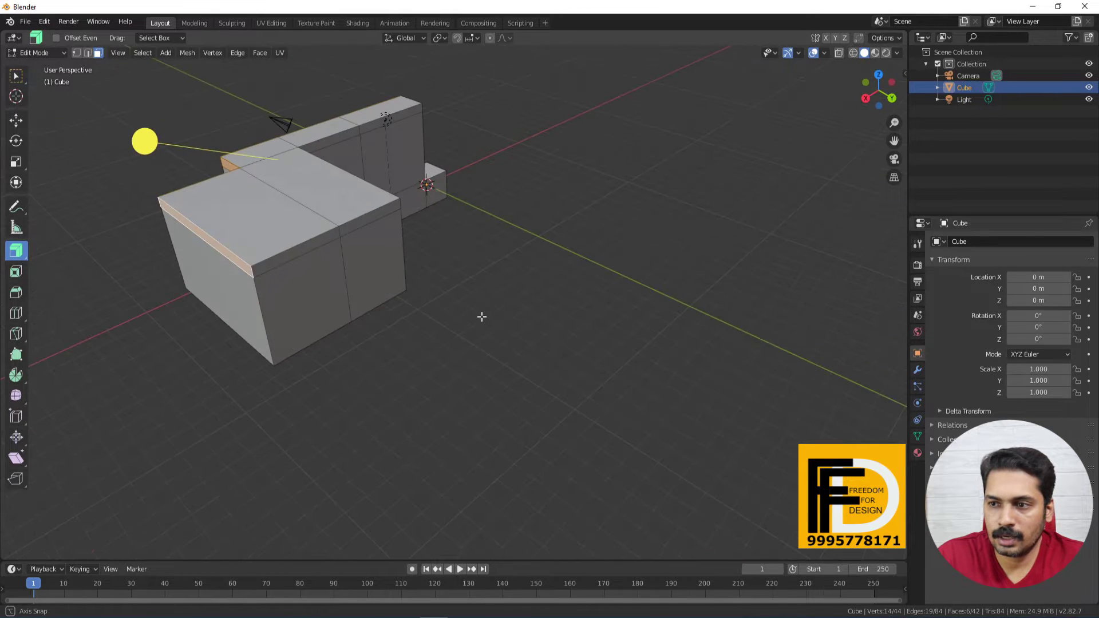
pyautogui.keyDown('shift'); pyautogui.click(297, 251); pyautogui.keyUp('shift')
pyautogui.keyDown('shift'); pyautogui.click(355, 226); pyautogui.keyUp('shift')
pyautogui.moveTo(356, 225); pyautogui.dragTo(440, 142, button='middle')
pyautogui.keyDown('shift'); pyautogui.click(432, 138); pyautogui.keyUp('shift')
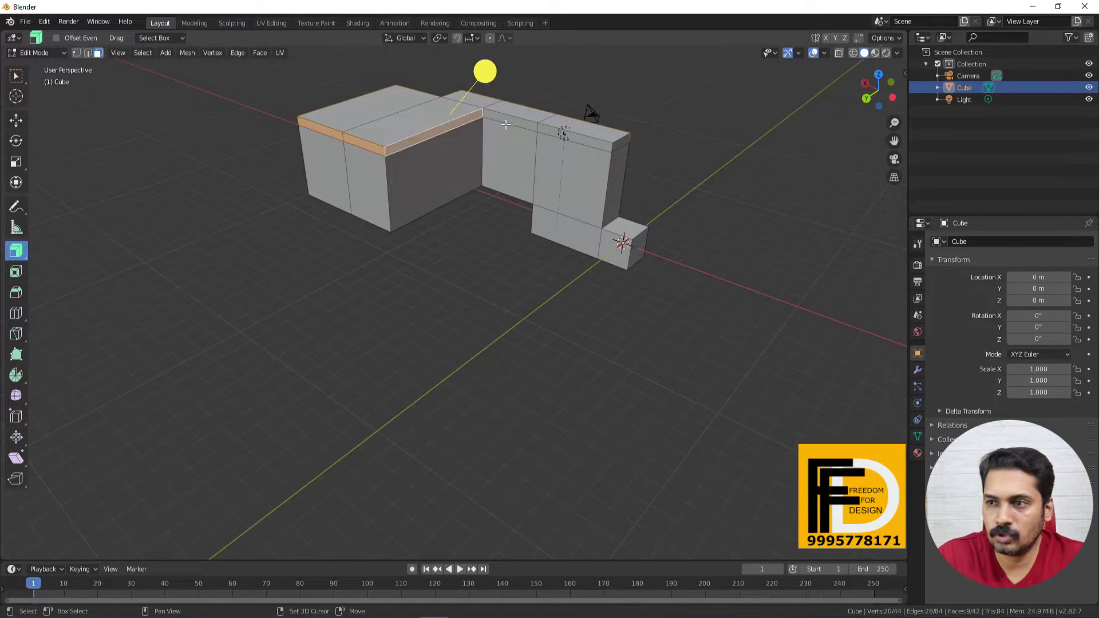
pyautogui.keyDown('shift'); pyautogui.click(507, 121); pyautogui.keyUp('shift')
pyautogui.keyDown('shift'); pyautogui.click(555, 133); pyautogui.keyUp('shift')
pyautogui.keyDown('shift'); pyautogui.click(622, 148); pyautogui.keyUp('shift')
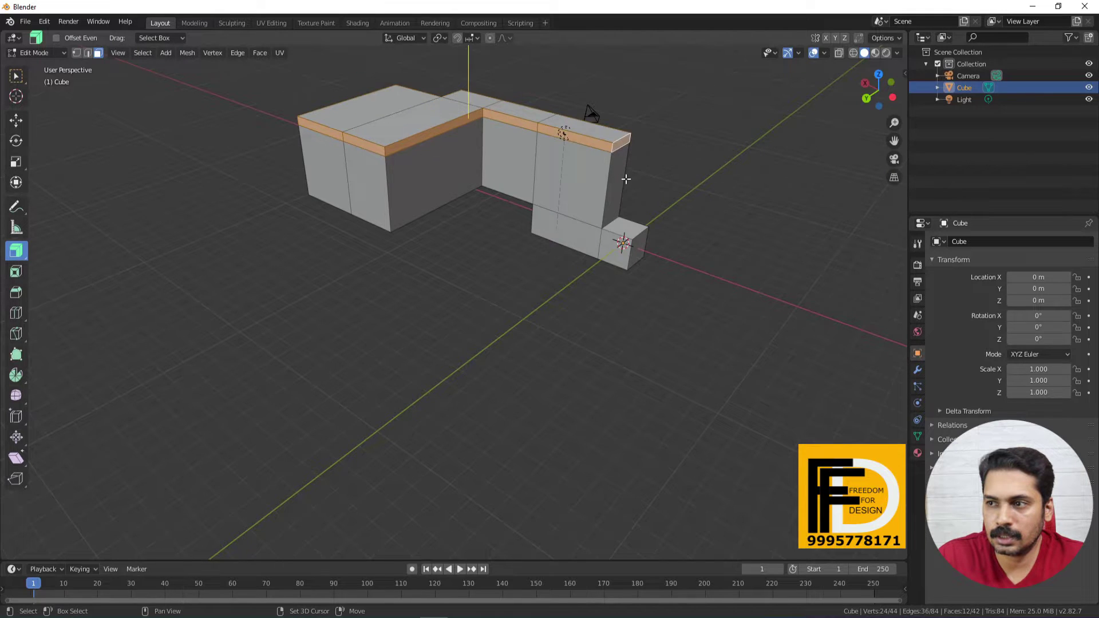
# - Extrude the selected band faces outward along their normals by about 1.32 m
pyautogui.moveTo(625, 177); pyautogui.dragTo(392, 189, button='middle')
pyautogui.hotkey('alt', 's')
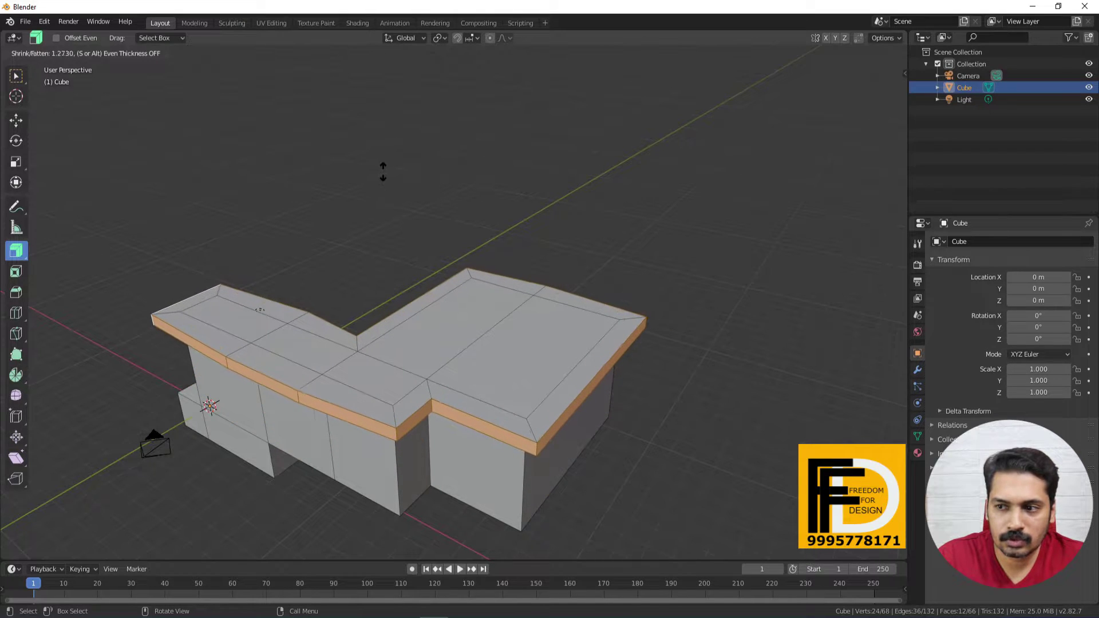
pyautogui.click(506, 410)
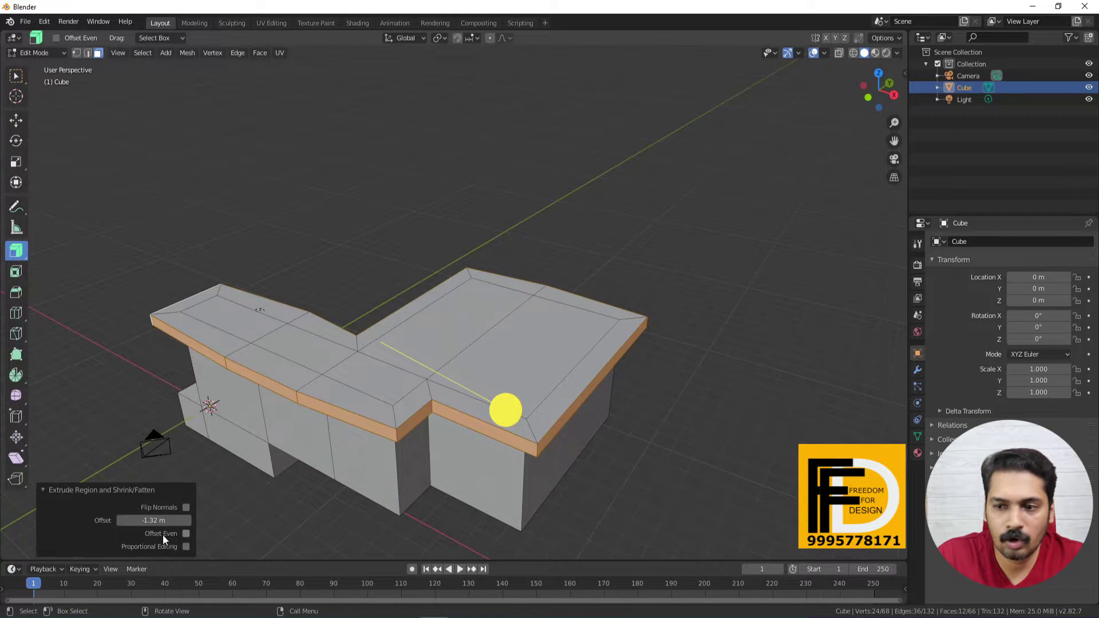
# - Enable Offset Even for the band extrusion and set its offset to -1 m
pyautogui.click(186, 532)
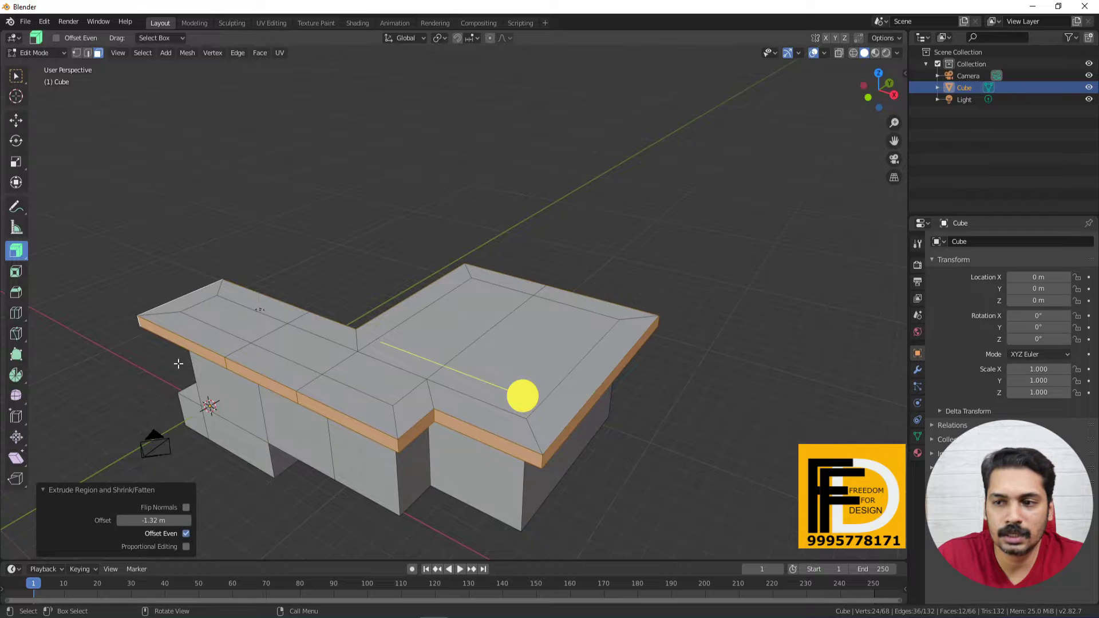
pyautogui.click(165, 518)
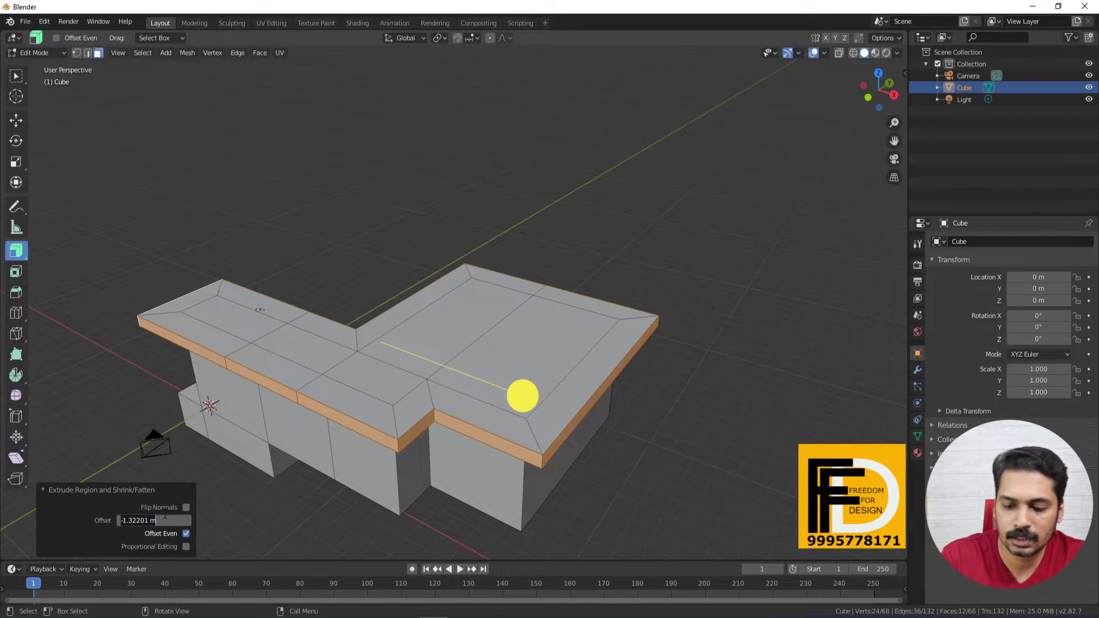
pyautogui.press('BackSpace')
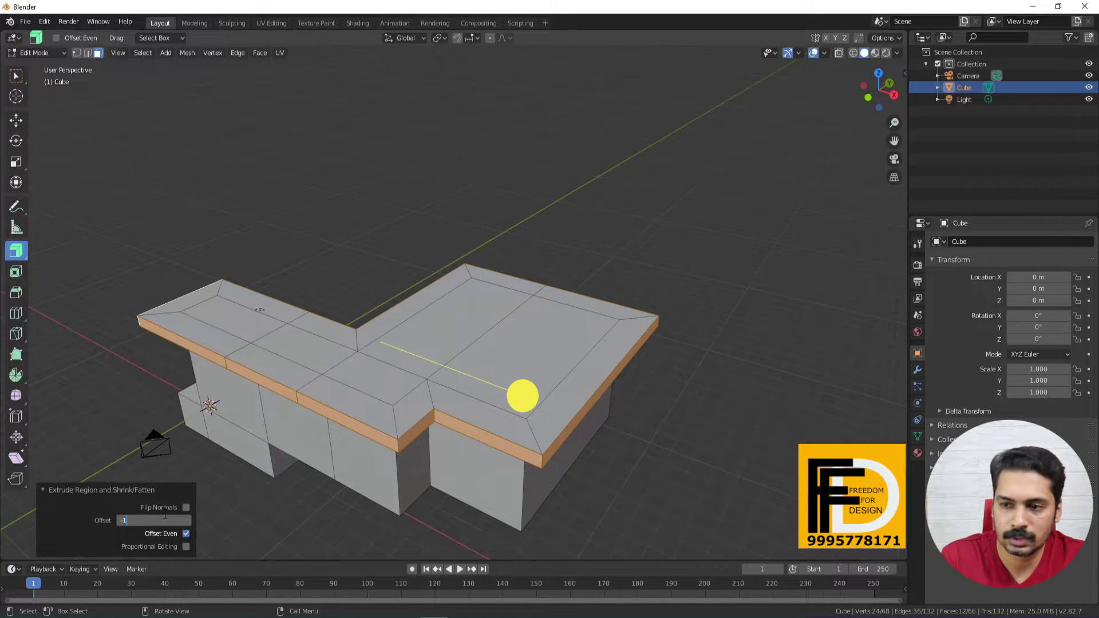
pyautogui.write('-1')
pyautogui.press('Return')
pyautogui.moveTo(256, 413); pyautogui.dragTo(71, 327, button='middle')
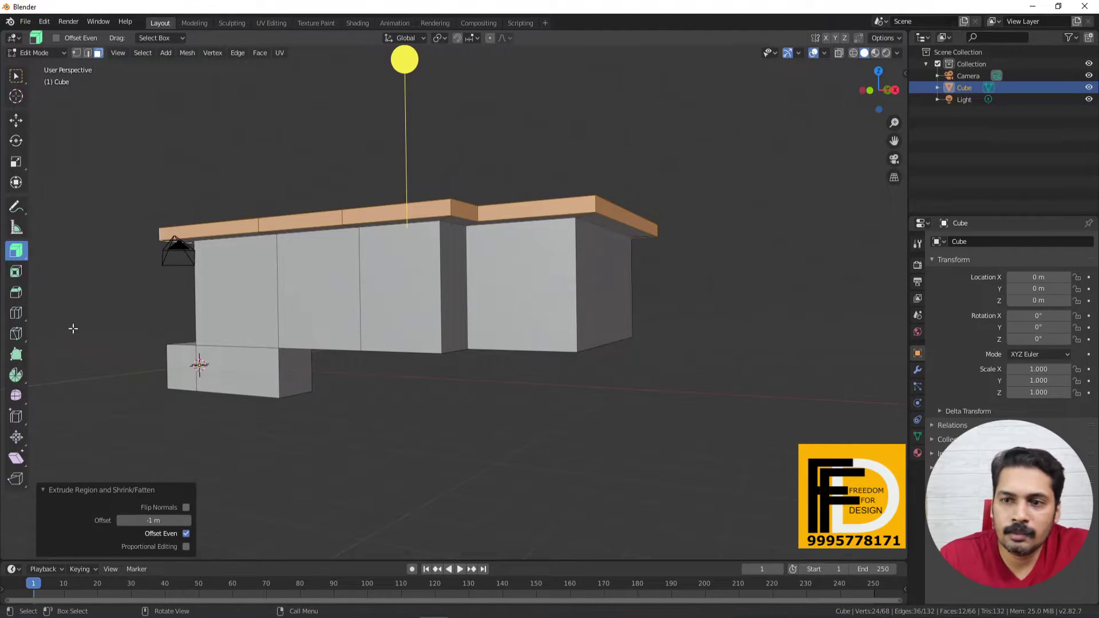
# - Try Extrude Region on the selected band faces with a move of about 1.13 m, and undo it
pyautogui.click(23, 260)
pyautogui.click(71, 255)
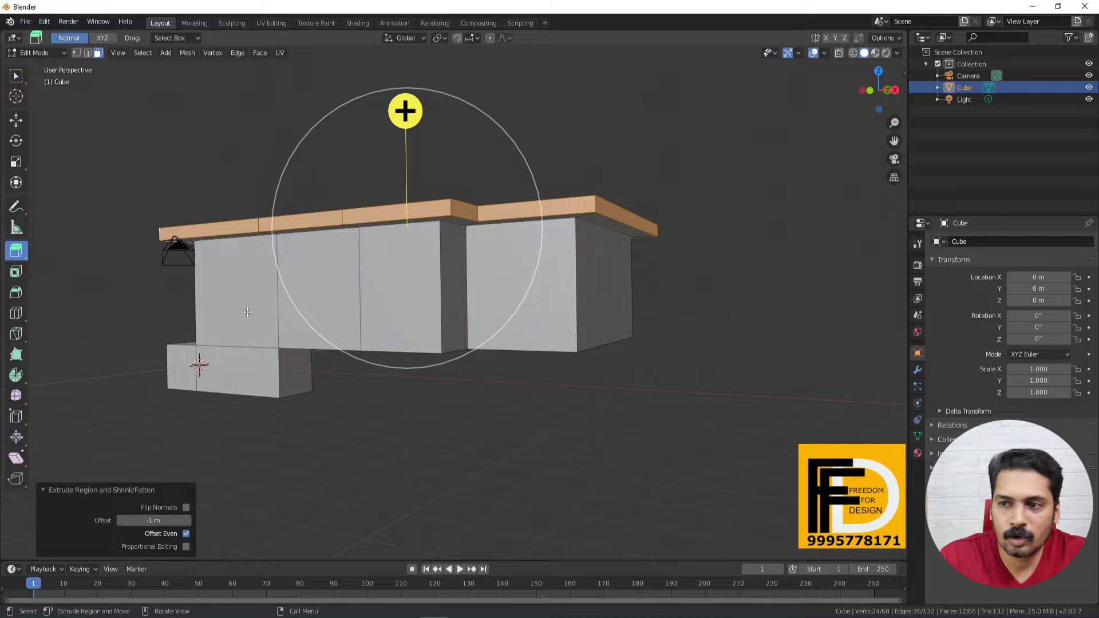
pyautogui.moveTo(228, 316); pyautogui.dragTo(297, 400, button='middle')
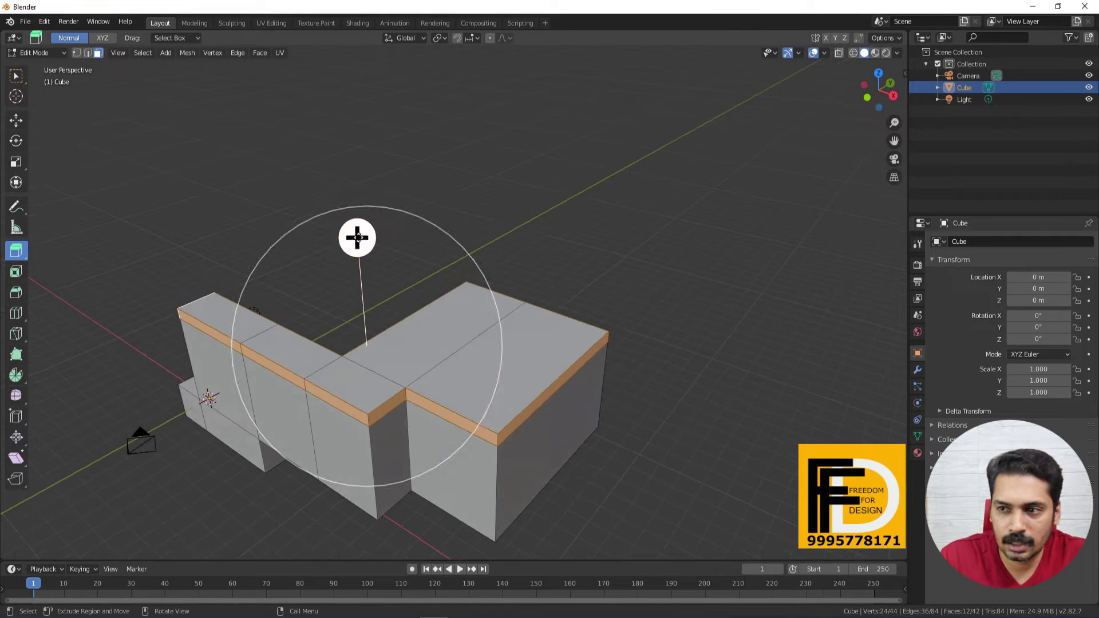
pyautogui.moveTo(357, 236); pyautogui.dragTo(322, 231)
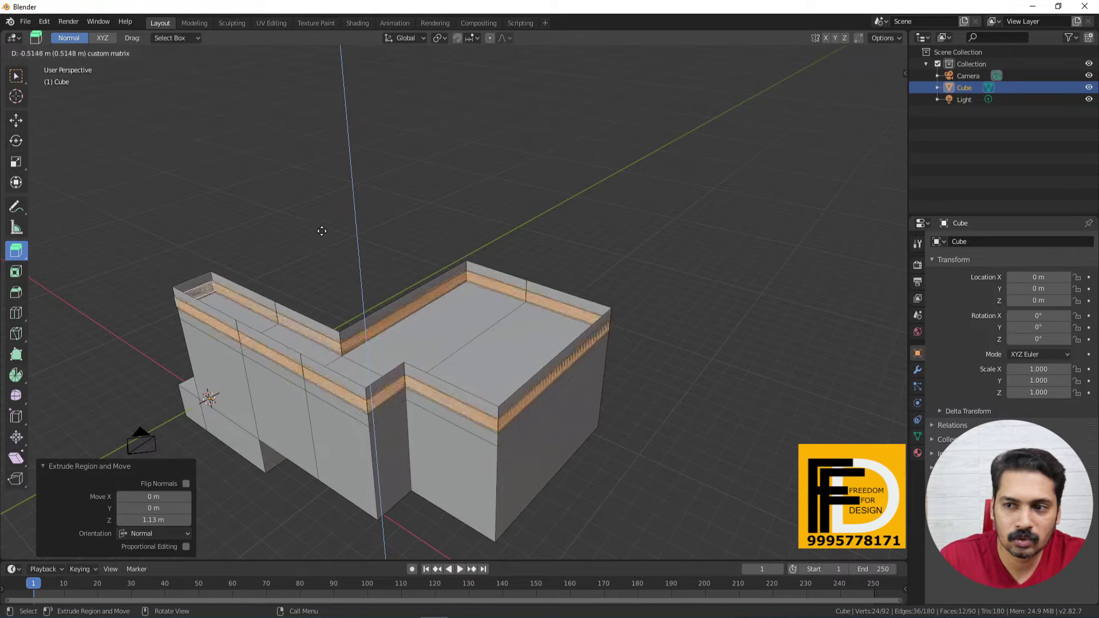
pyautogui.press('Escape')
pyautogui.hotkey('ctrl', 'z')
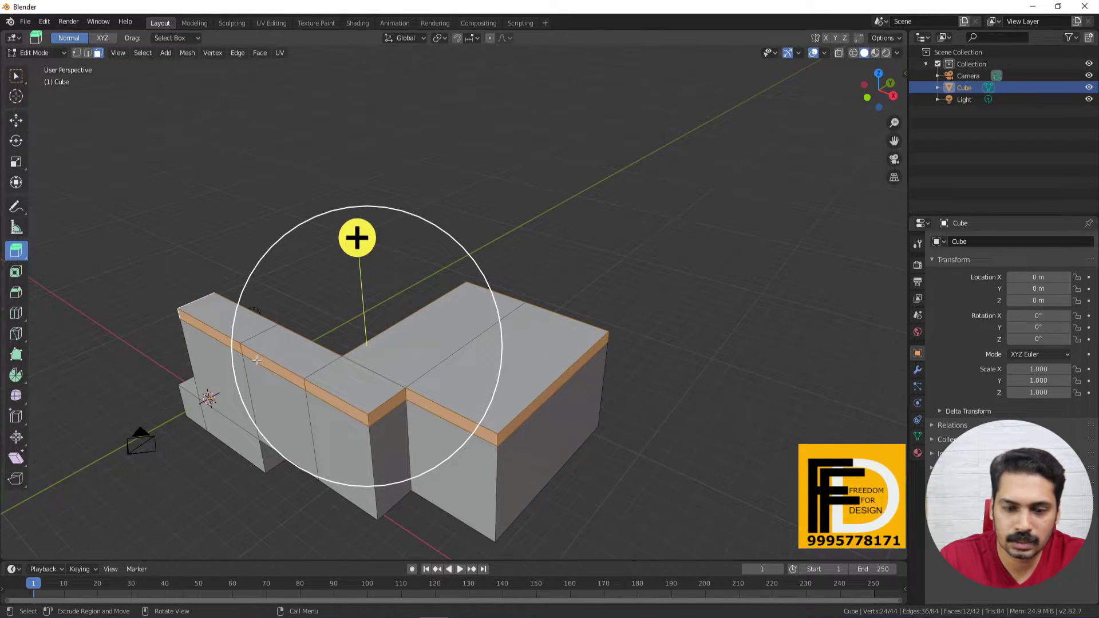
# - Extrude the selected band faces outward along their normals with Offset Even enabled and an offset of -1.51 m
pyautogui.moveTo(257, 359); pyautogui.dragTo(252, 320)
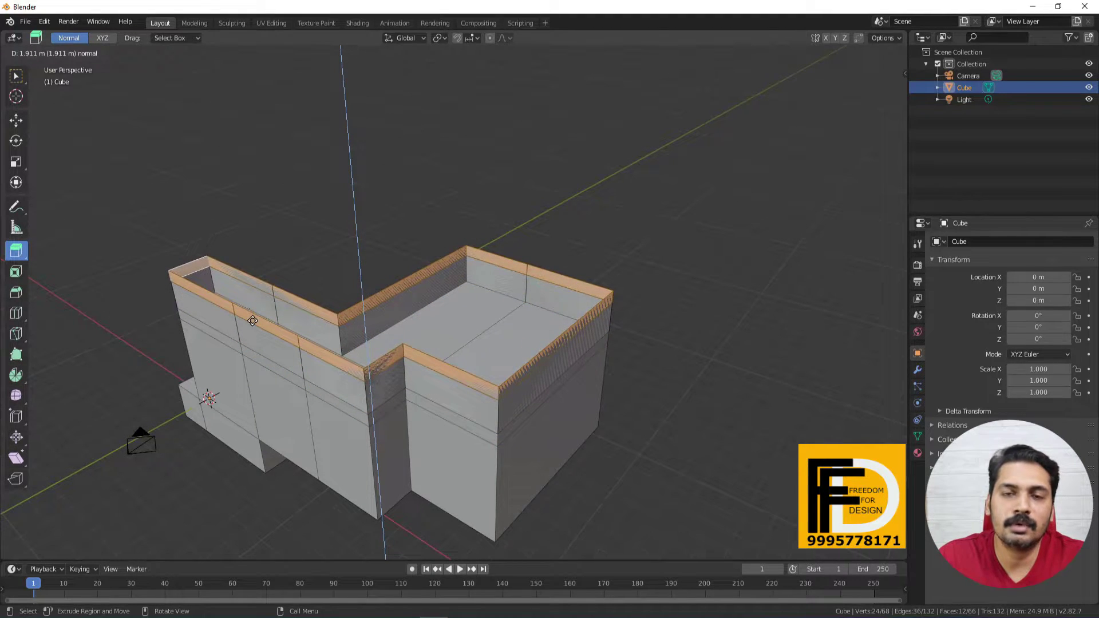
pyautogui.press('Escape')
pyautogui.click(16, 251)
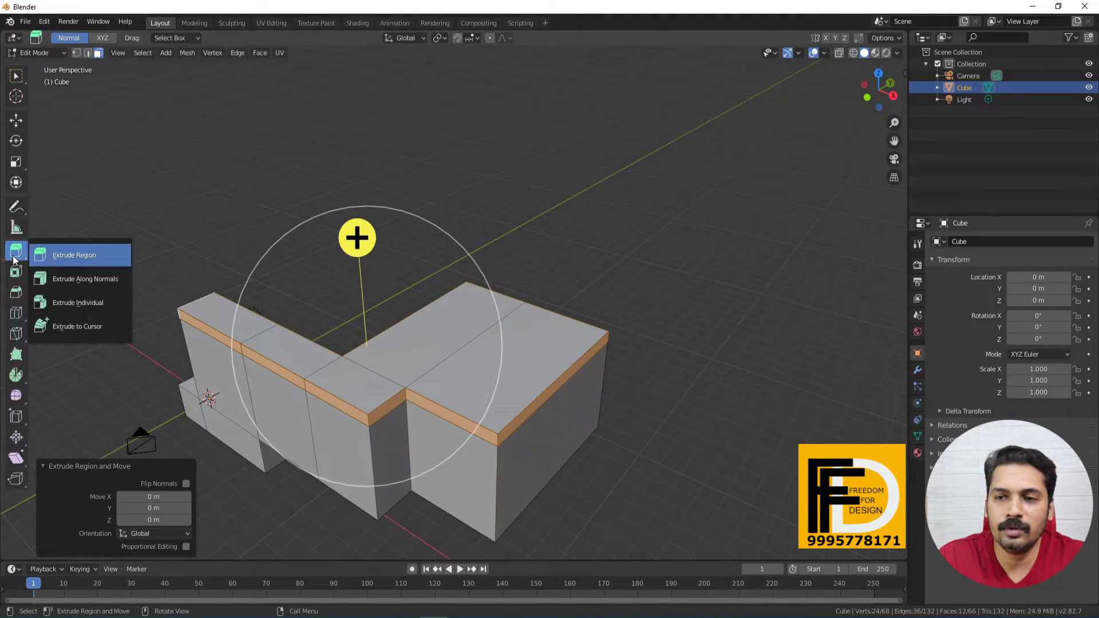
pyautogui.click(84, 280)
pyautogui.moveTo(351, 184); pyautogui.dragTo(362, 172)
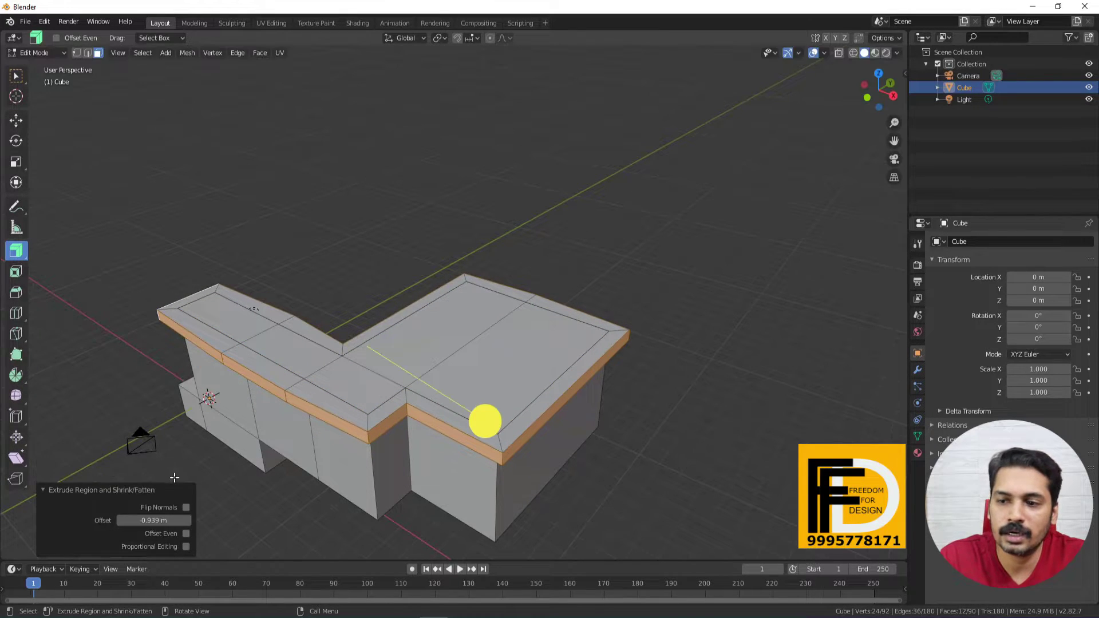
pyautogui.click(185, 533)
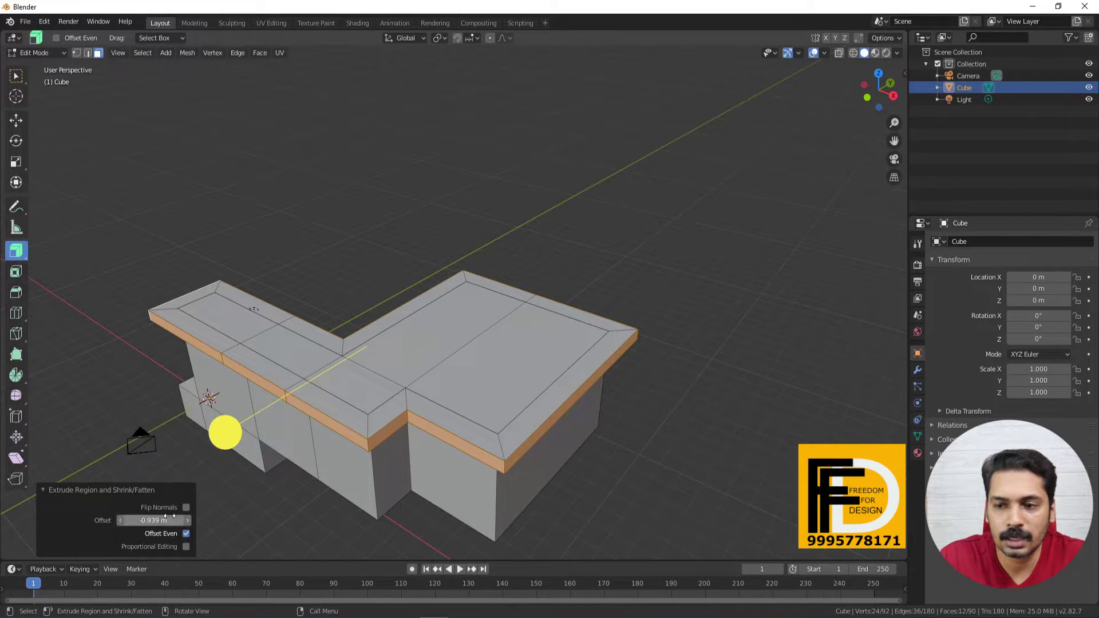
pyautogui.moveTo(181, 521)
pyautogui.mouseDown()
pyautogui.moveTo(149, 521)
pyautogui.moveTo(173, 520)
pyautogui.mouseUp()
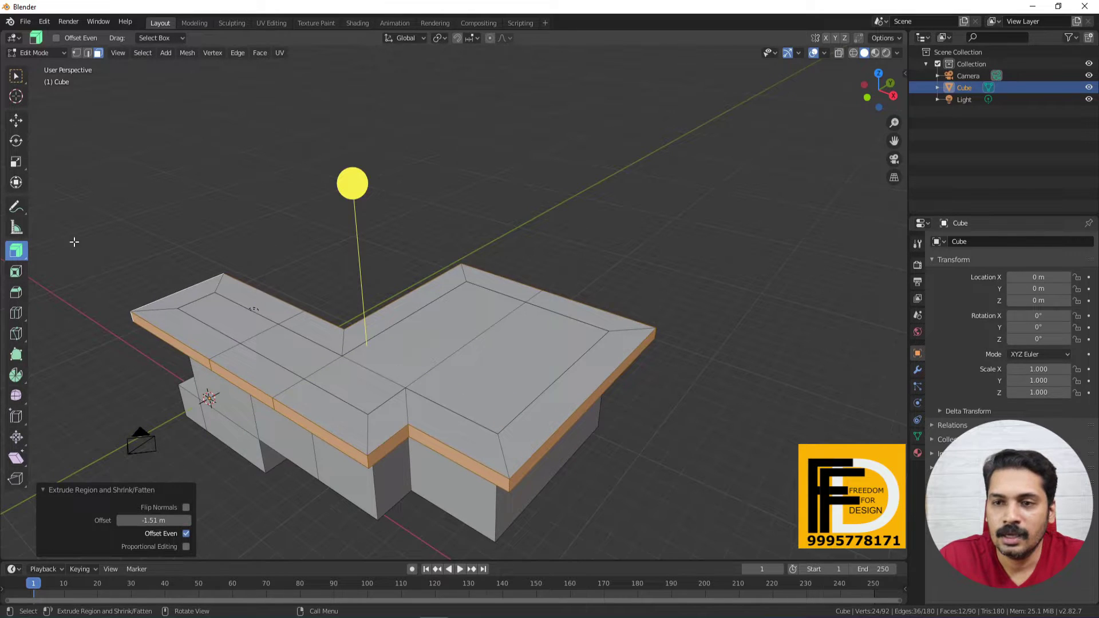
# - Select the underside strip face of the large wing together with the last front wall face of the narrow wing
pyautogui.moveTo(127, 311); pyautogui.dragTo(143, 252, button='middle')
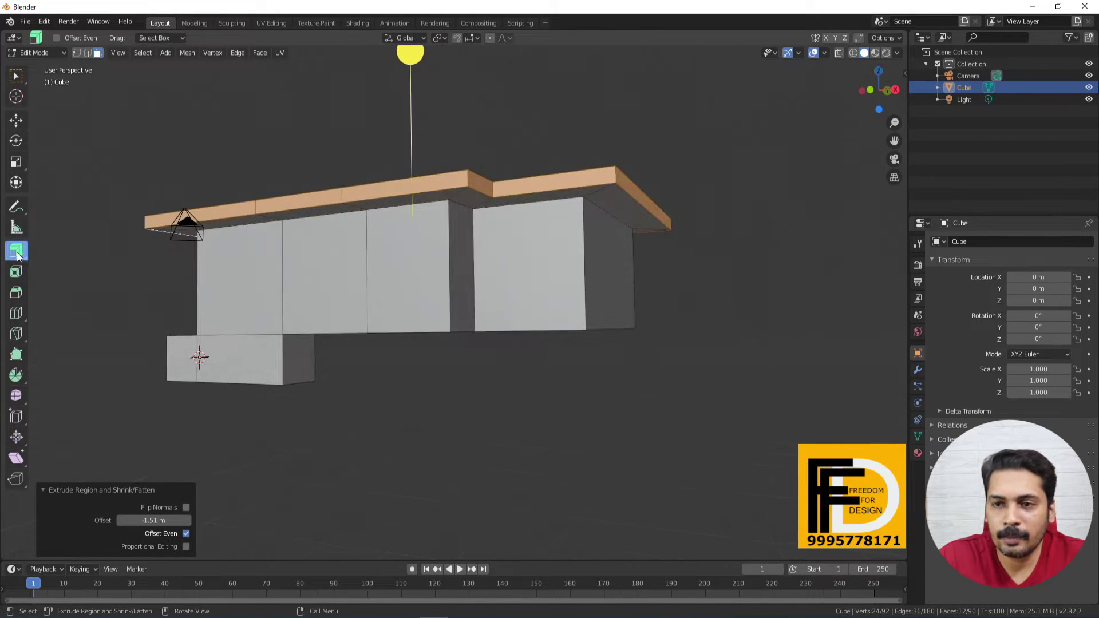
pyautogui.moveTo(16, 250); pyautogui.dragTo(87, 295)
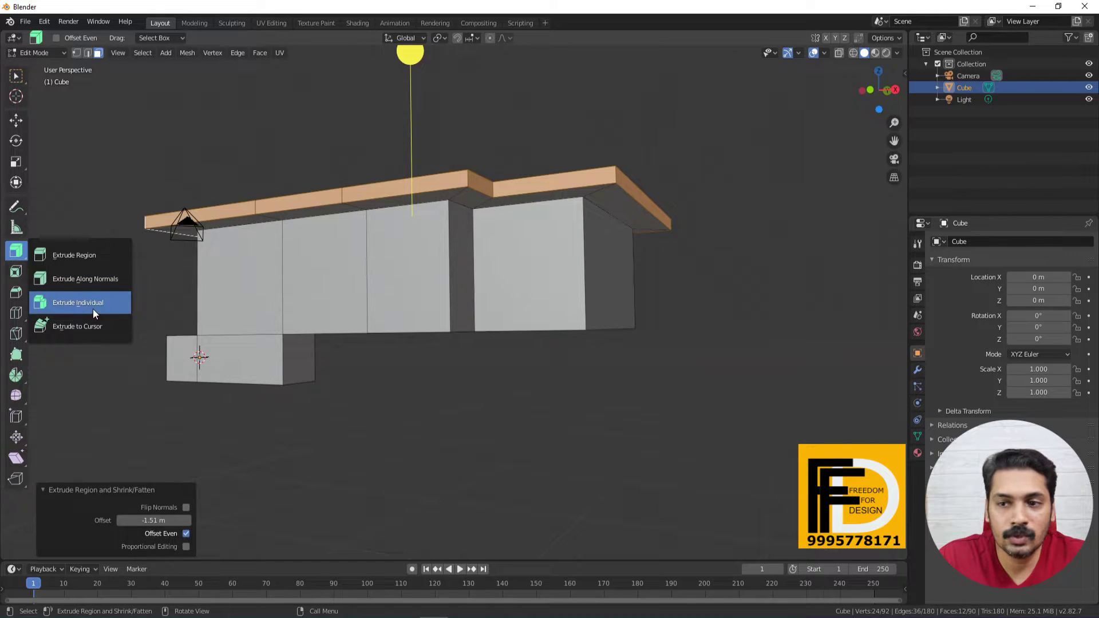
pyautogui.click(96, 305)
pyautogui.moveTo(98, 307); pyautogui.dragTo(287, 280, button='middle')
pyautogui.click(377, 258)
pyautogui.moveTo(378, 257); pyautogui.dragTo(329, 256, button='middle')
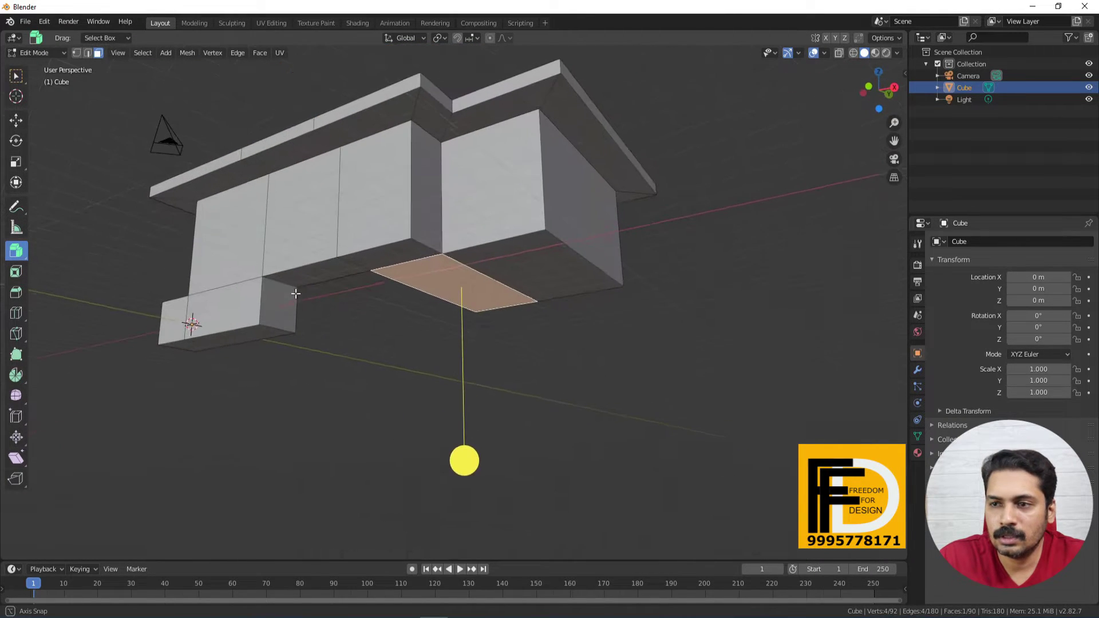
pyautogui.keyDown('shift'); pyautogui.click(338, 252); pyautogui.keyUp('shift')
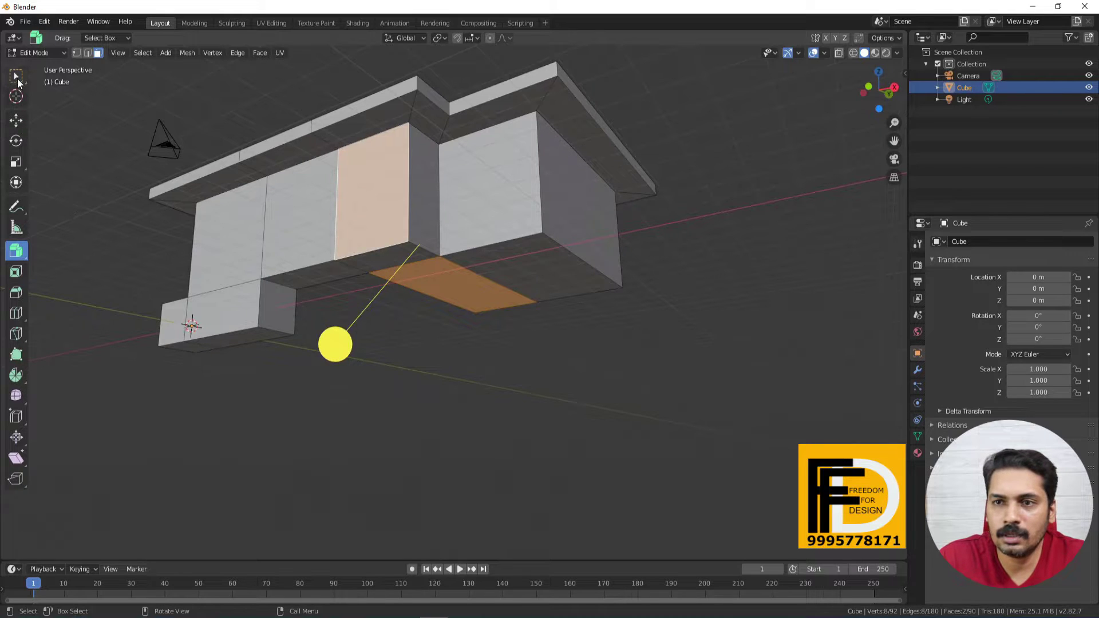
# - Try a regular region extrusion on the two selected faces, and undo it
pyautogui.click(16, 75)
pyautogui.press('e')
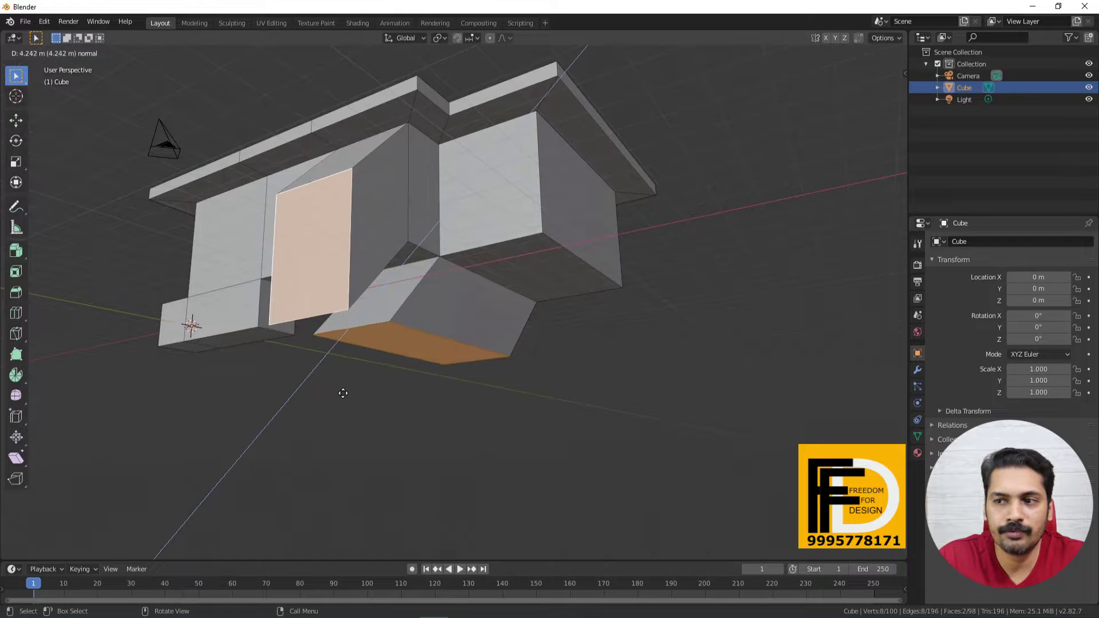
pyautogui.click(353, 373)
pyautogui.hotkey('ctrl', 'z')
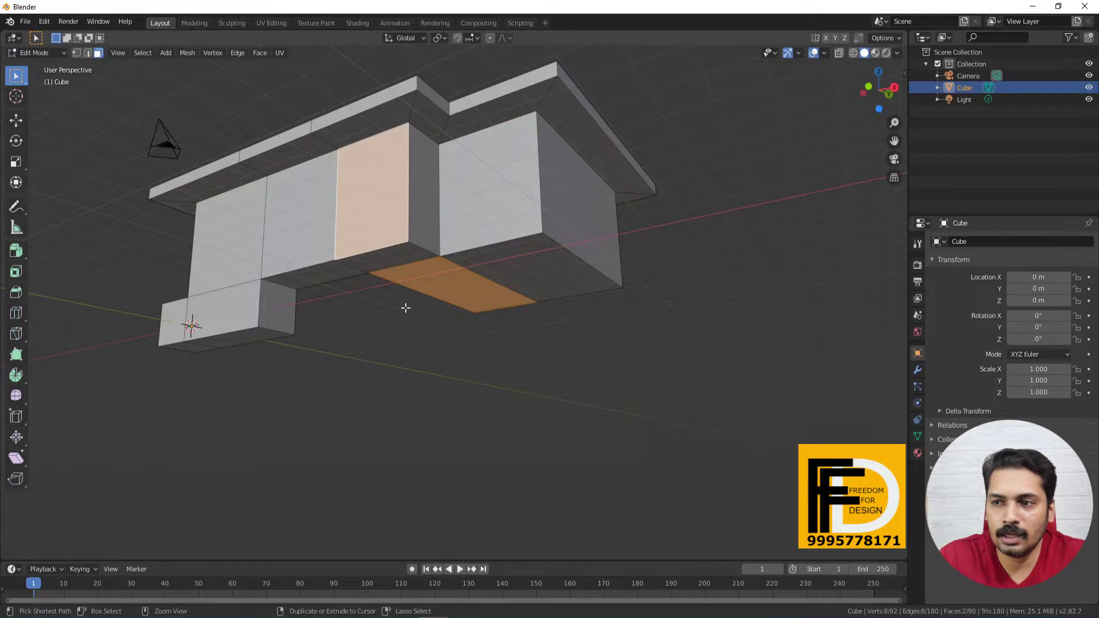
# - Try extruding the two faces plus the underside face joining them as one region by 2.34 m, and undo the extrusion and added selection
pyautogui.moveTo(395, 255); pyautogui.dragTo(351, 304, button='middle')
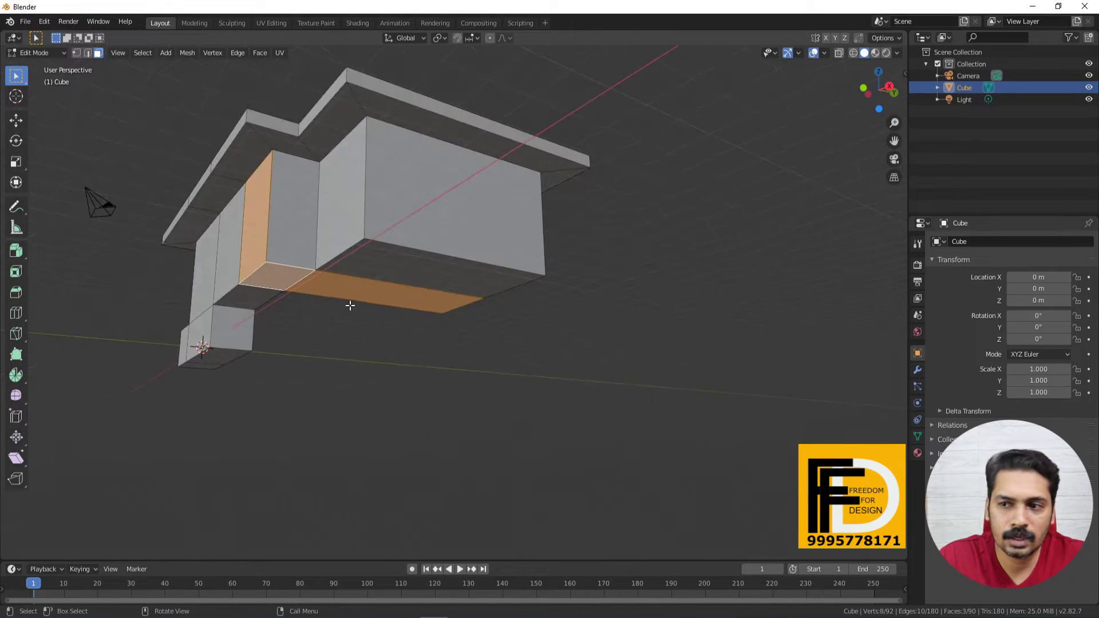
pyautogui.press('e')
pyautogui.click(318, 353)
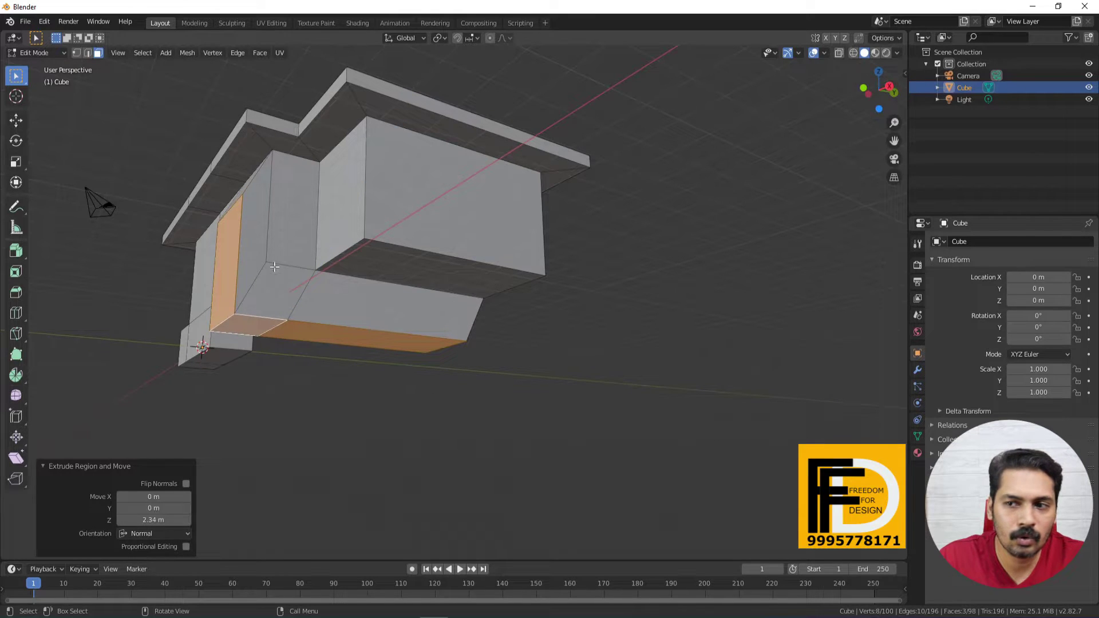
pyautogui.hotkey('ctrl', 'z')
pyautogui.moveTo(315, 375); pyautogui.dragTo(353, 371, button='middle')
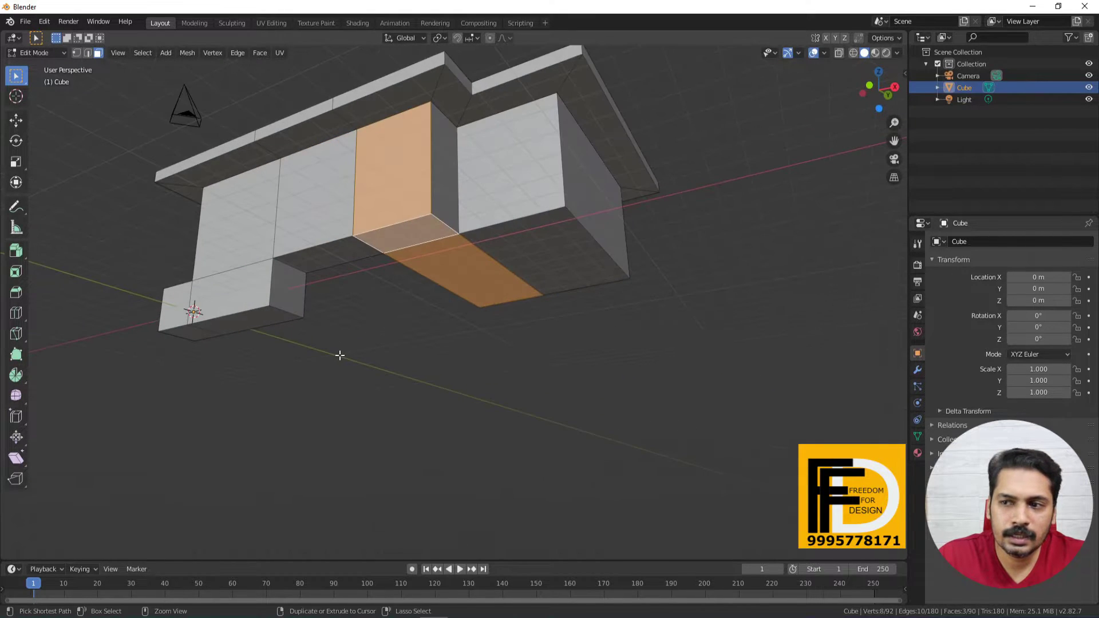
pyautogui.moveTo(395, 316); pyautogui.dragTo(380, 373, button='middle')
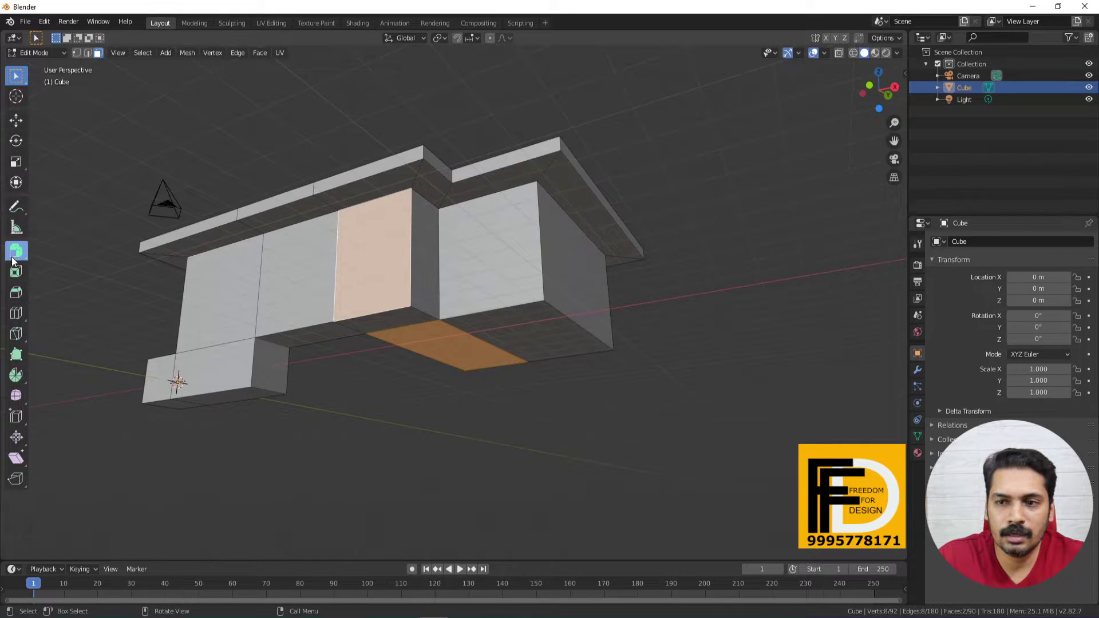
# - Extrude the selected front wall face and underside strip face separately with Extrude Individual
pyautogui.moveTo(16, 250); pyautogui.dragTo(67, 307)
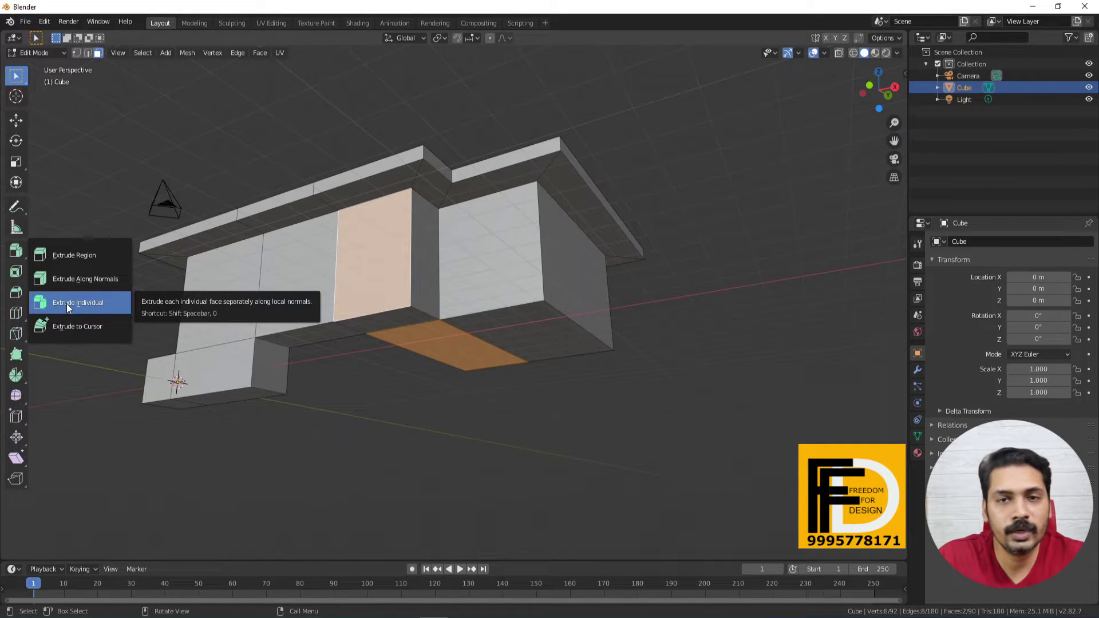
pyautogui.click(67, 306)
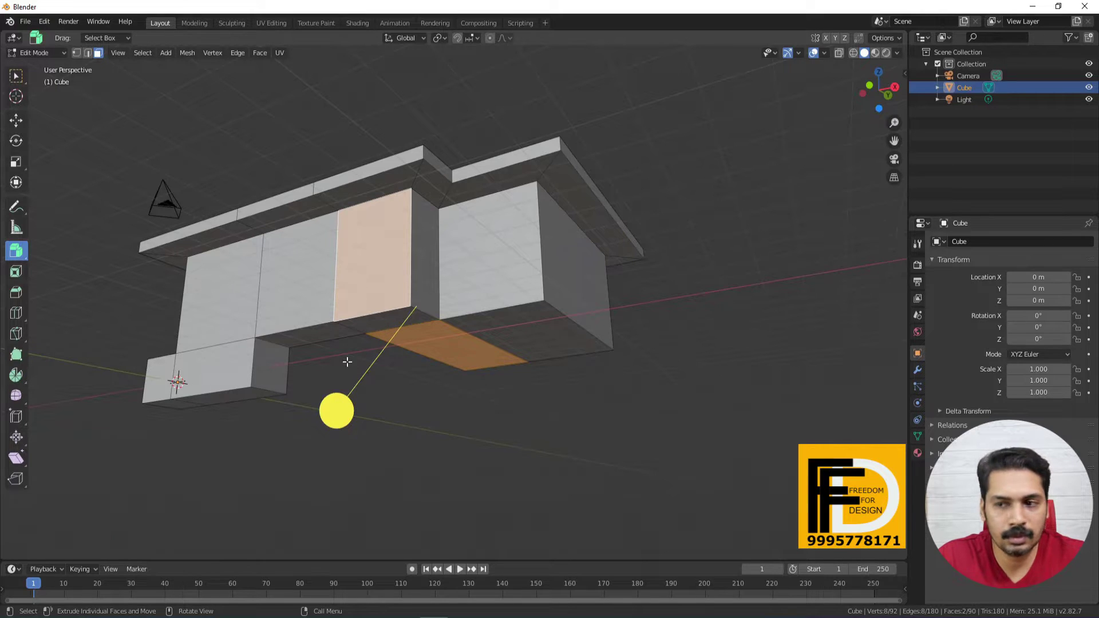
pyautogui.moveTo(337, 411); pyautogui.dragTo(419, 379)
# - Extrude the large wing's end wall and the narrow wing's front wall face at the opposite end individually with an offset of -5.73 m
pyautogui.moveTo(419, 378); pyautogui.dragTo(507, 275, button='middle')
pyautogui.click(507, 274)
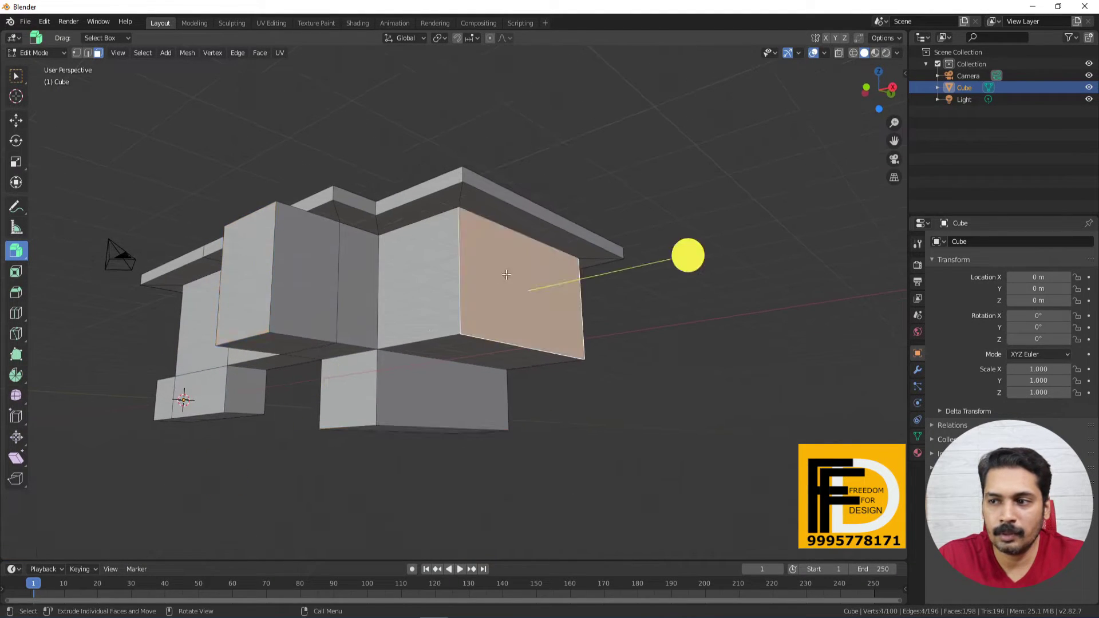
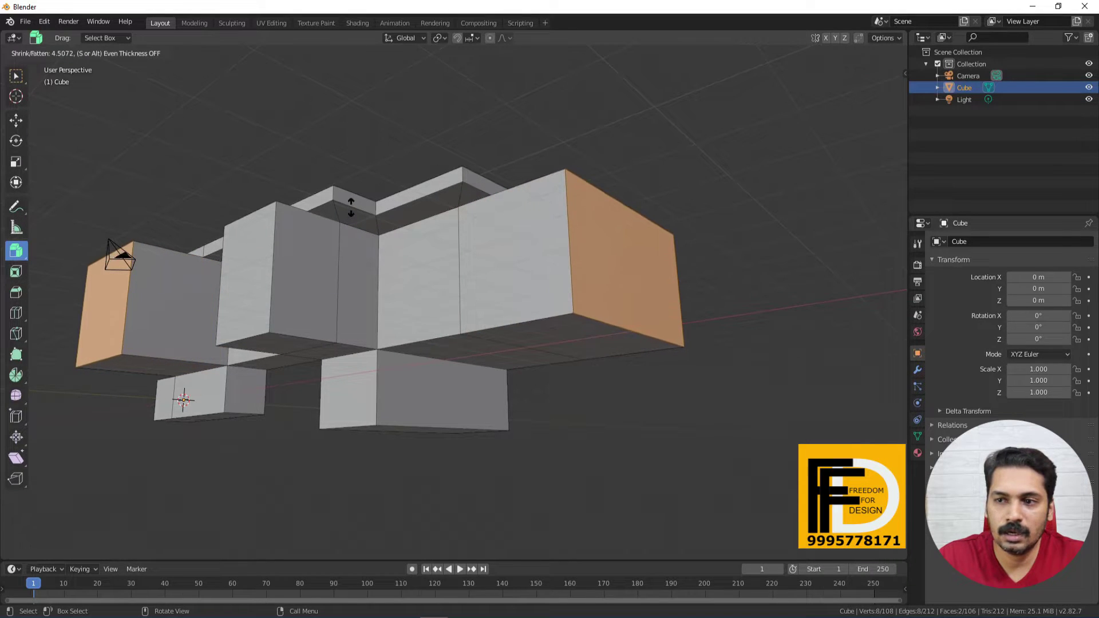
pyautogui.click(335, 247)
pyautogui.moveTo(335, 247)
pyautogui.mouseDown(button='middle')
pyautogui.moveTo(343, 244)
pyautogui.moveTo(329, 240)
pyautogui.mouseUp(button='middle')
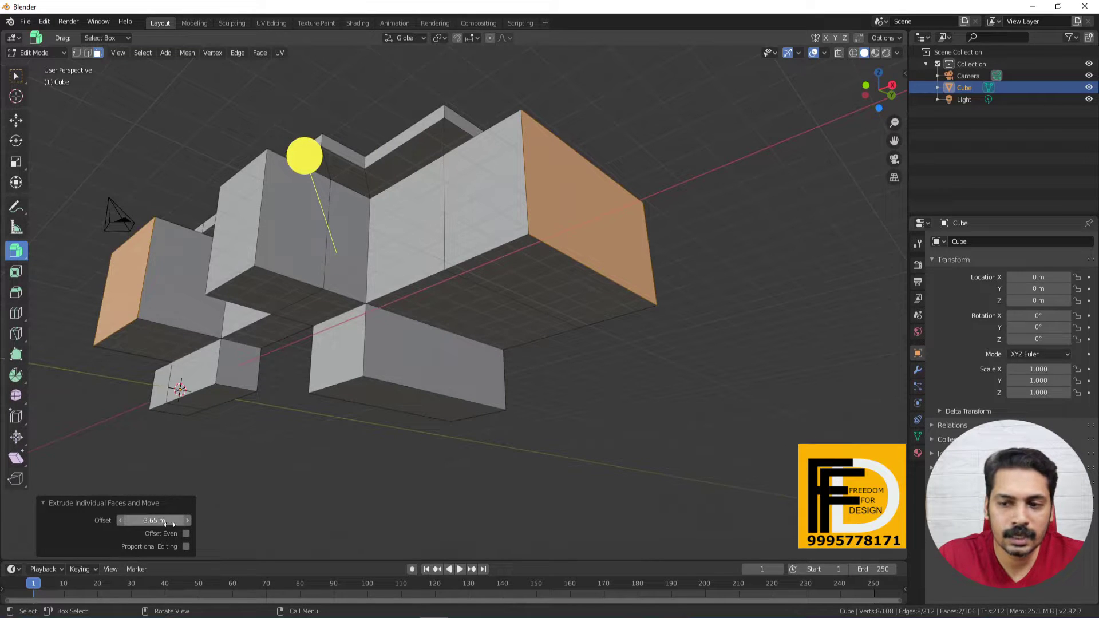
pyautogui.moveTo(147, 520); pyautogui.dragTo(112, 520)
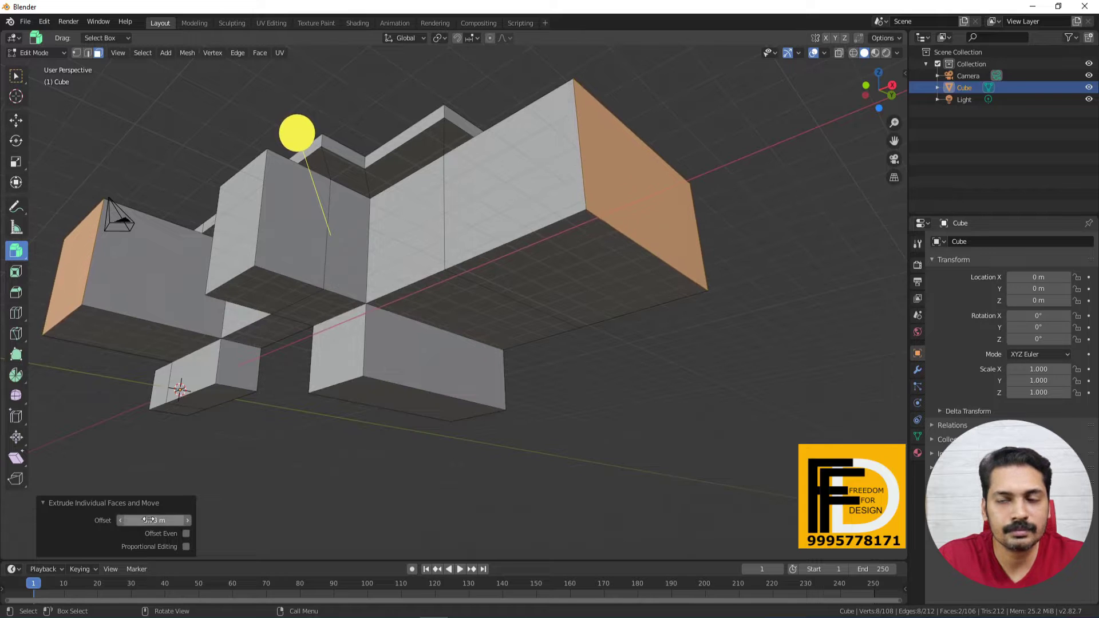
# - Extrude the end face of the large wing's extension with Extrude to Cursor into a chain of six segments looping beside the building
pyautogui.scroll(-5, 164, 314)
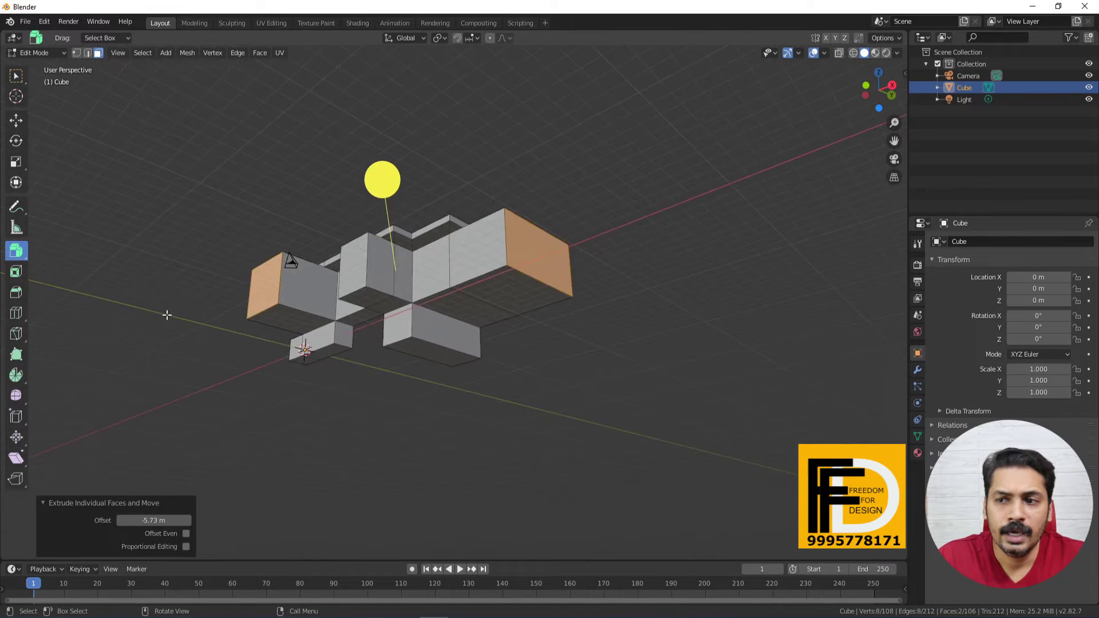
pyautogui.moveTo(164, 314); pyautogui.dragTo(338, 359, button='middle')
pyautogui.click(372, 340)
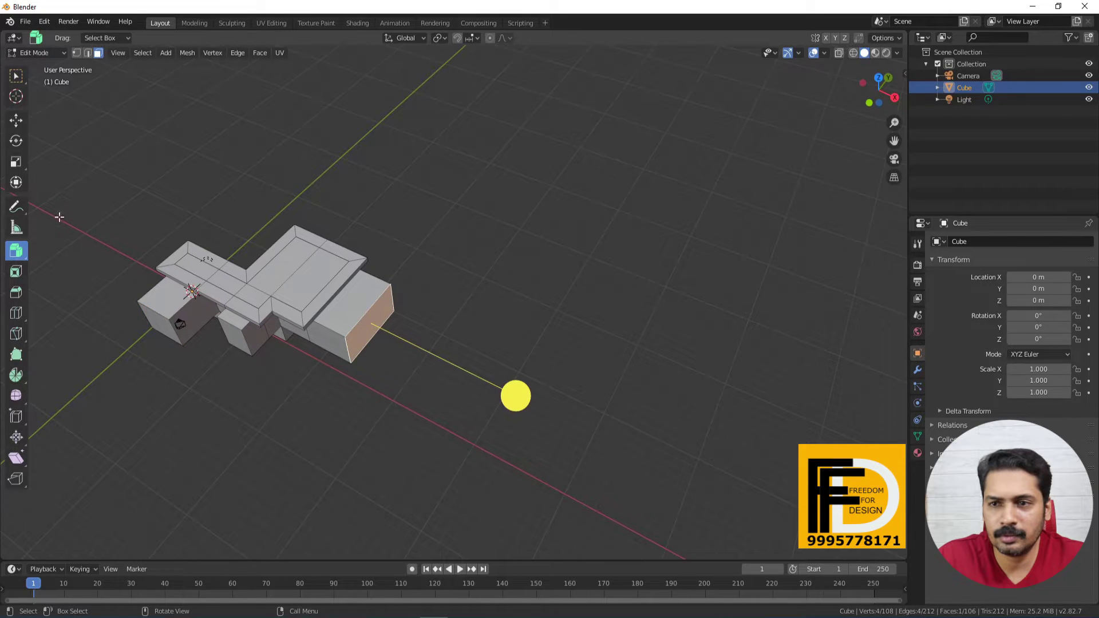
pyautogui.click(16, 250)
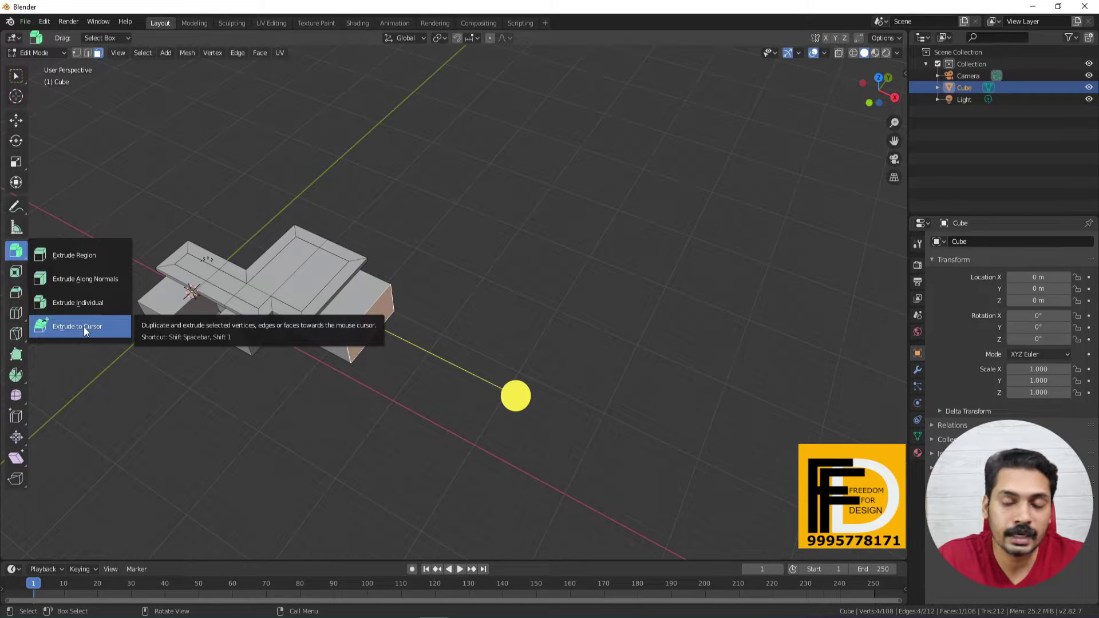
pyautogui.click(83, 327)
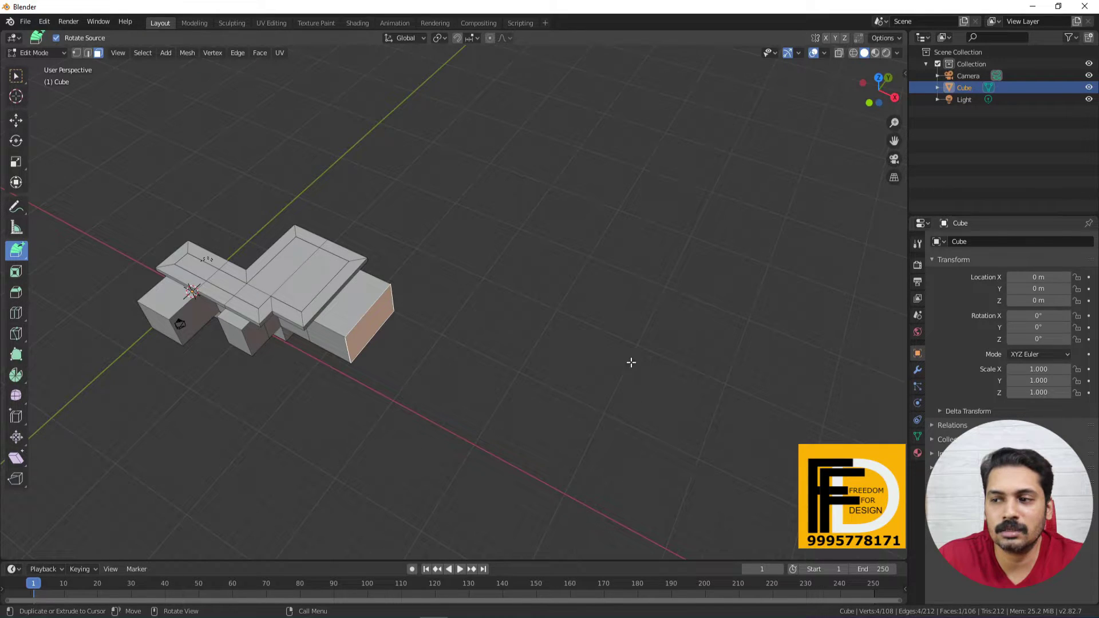
pyautogui.click(678, 406)
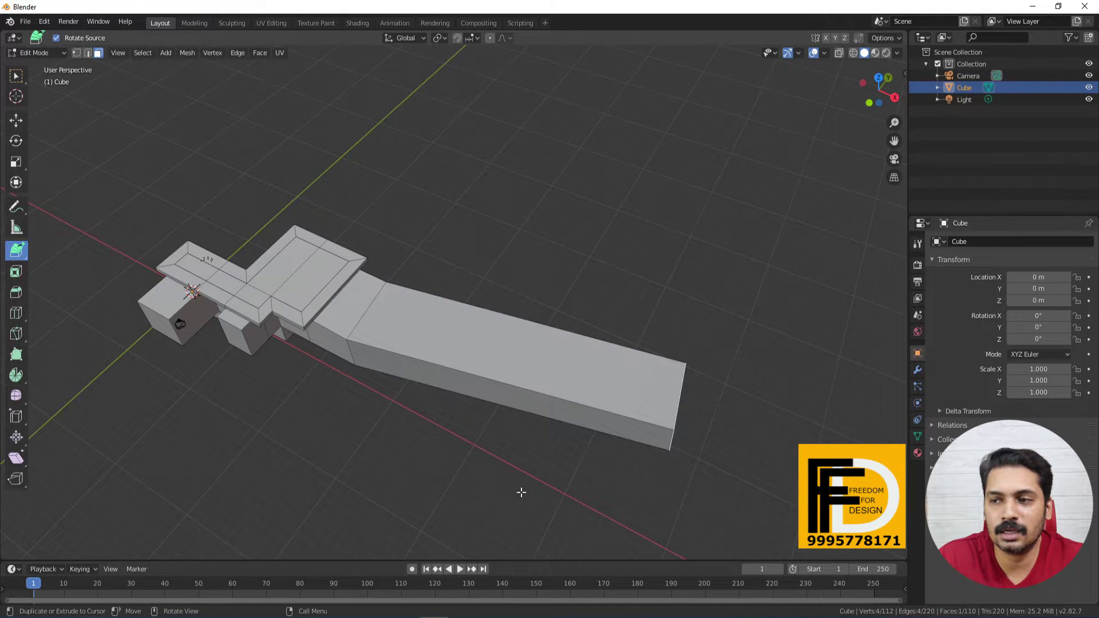
pyautogui.click(518, 491)
pyautogui.click(270, 467)
pyautogui.click(524, 200)
pyautogui.click(378, 132)
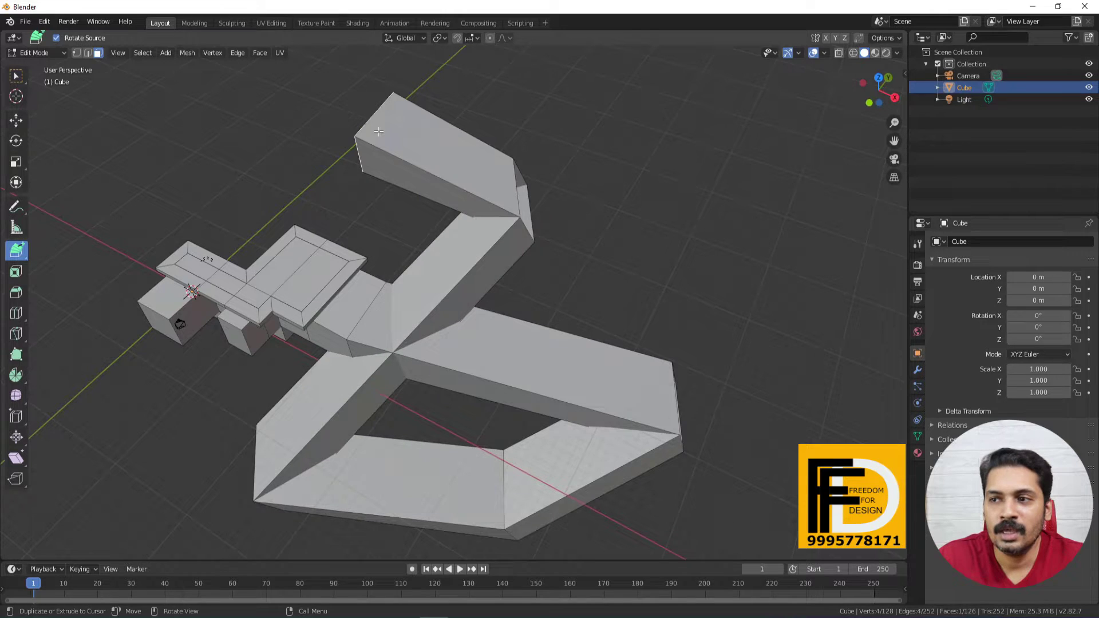
pyautogui.scroll(-3, 212, 221)
pyautogui.click(259, 160)
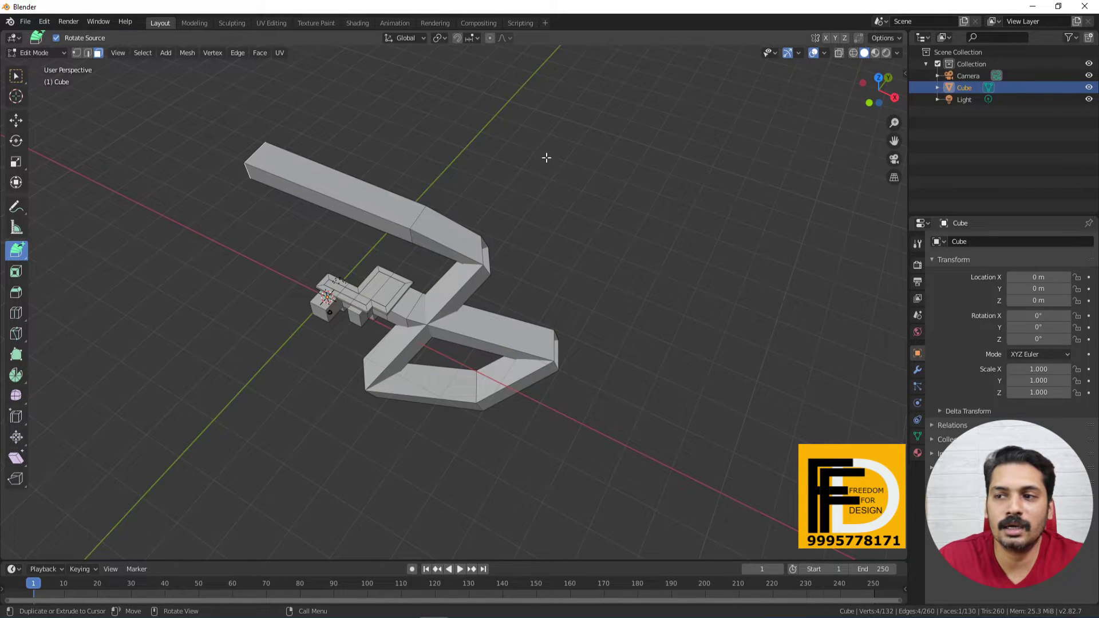
# - Continue the Extrude to Cursor chain with 31 more segments along a long winding path around the building
pyautogui.scroll(-2, 336, 267)
pyautogui.moveTo(336, 267); pyautogui.dragTo(379, 281, button='middle')
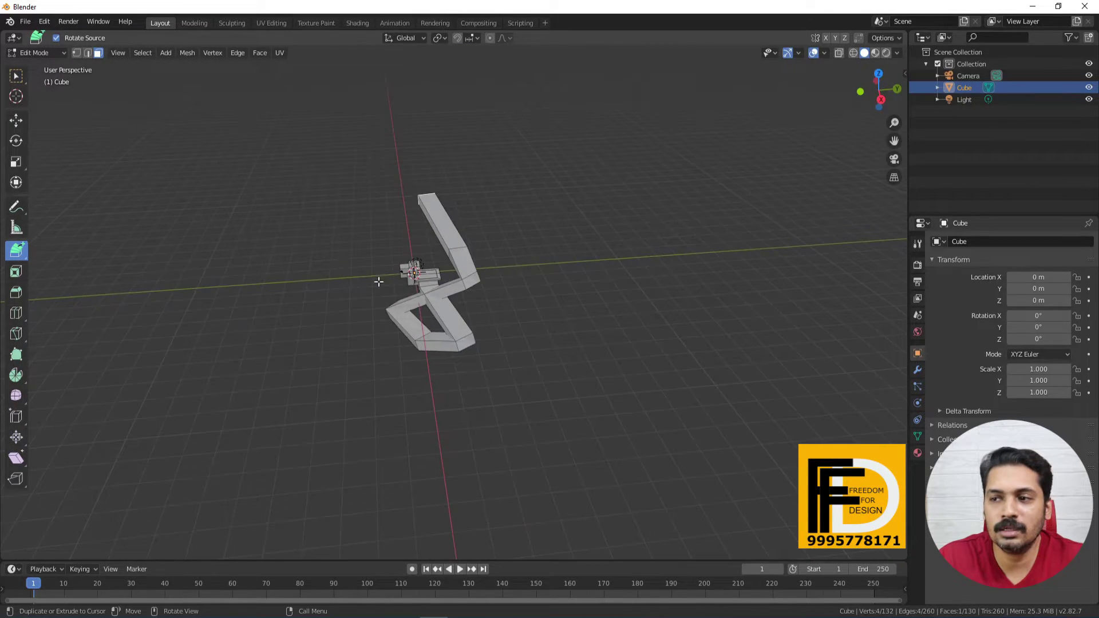
pyautogui.click(651, 359)
pyautogui.click(635, 258)
pyautogui.click(644, 178)
pyautogui.click(693, 171)
pyautogui.click(732, 197)
pyautogui.click(762, 259)
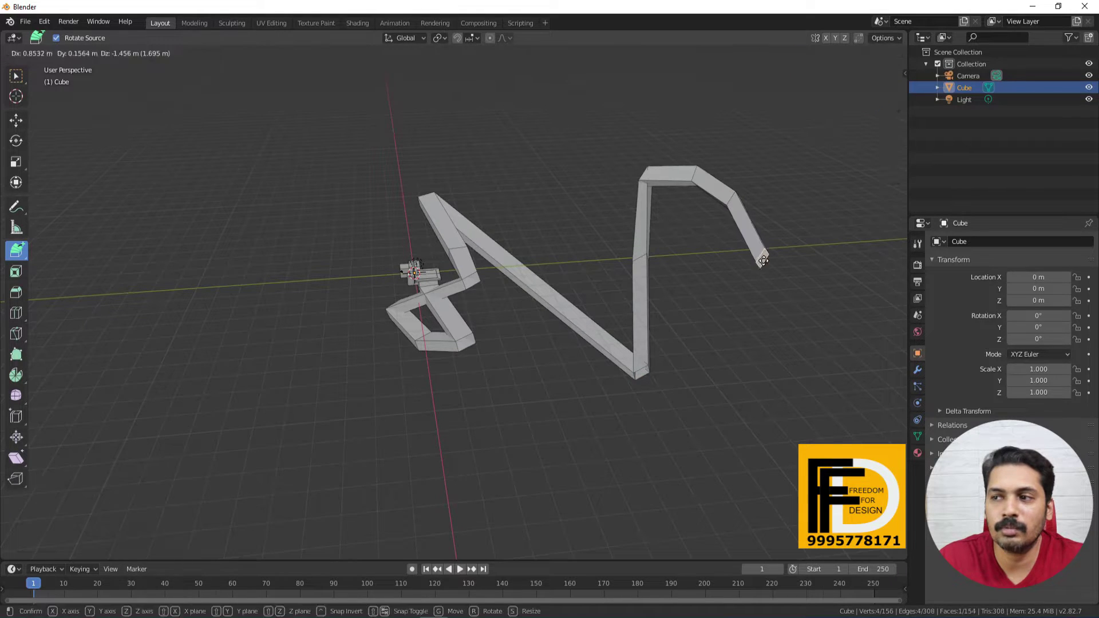
pyautogui.click(781, 330)
pyautogui.click(794, 382)
pyautogui.click(704, 438)
pyautogui.click(629, 464)
pyautogui.click(532, 469)
pyautogui.click(412, 426)
pyautogui.click(337, 466)
pyautogui.click(301, 499)
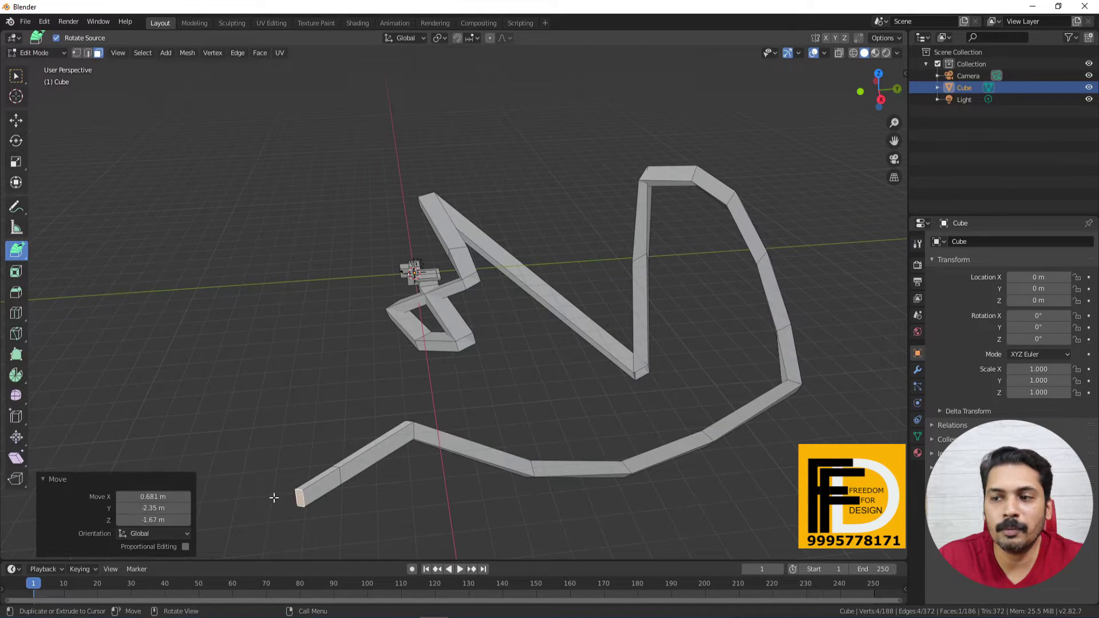
pyautogui.click(278, 494)
pyautogui.click(232, 312)
pyautogui.click(217, 200)
pyautogui.click(166, 189)
pyautogui.click(127, 197)
pyautogui.click(160, 121)
pyautogui.click(217, 109)
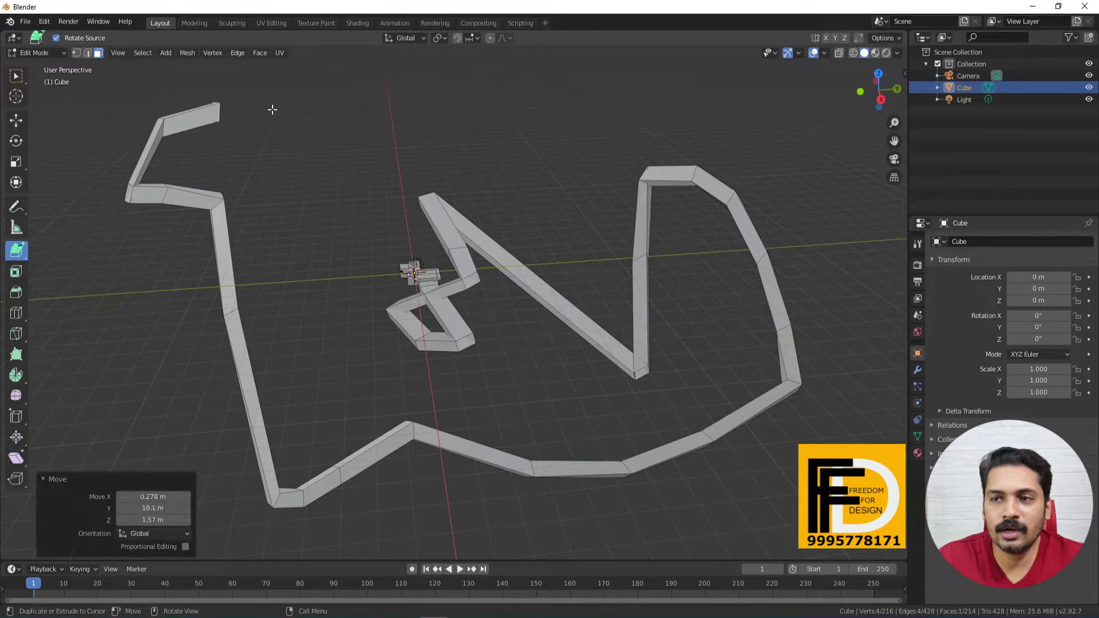
pyautogui.click(275, 111)
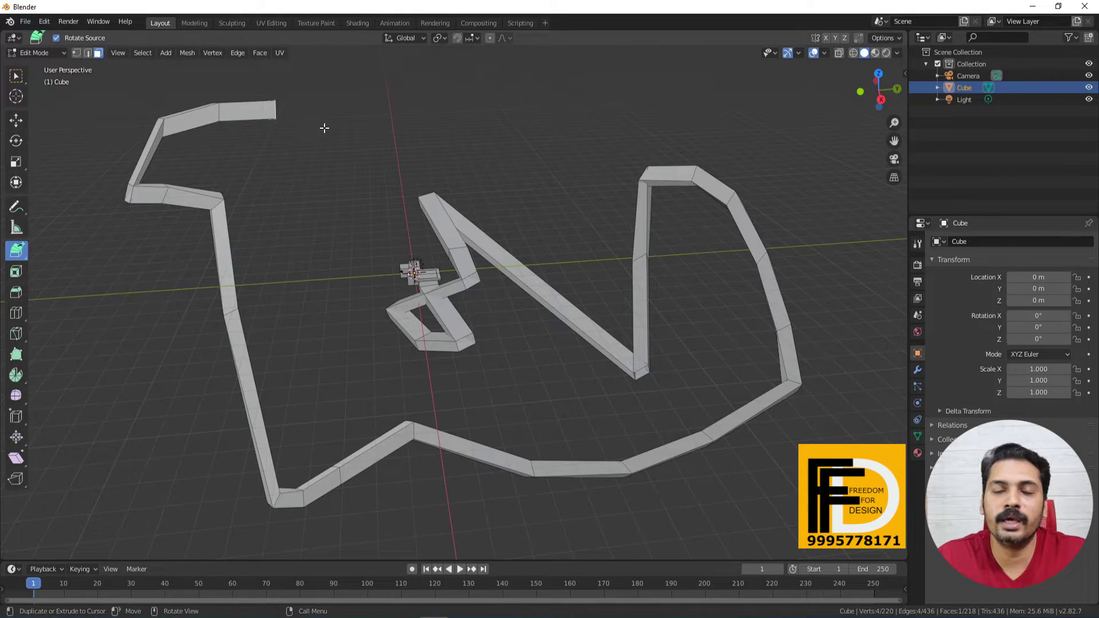
pyautogui.click(338, 164)
pyautogui.click(312, 252)
pyautogui.click(304, 267)
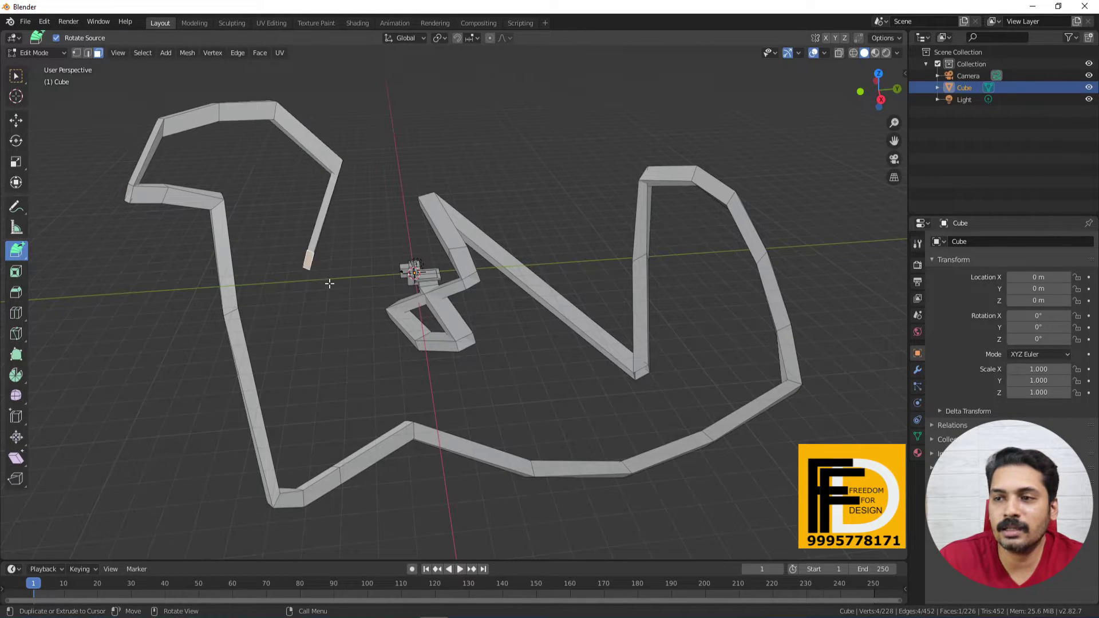
pyautogui.click(331, 310)
pyautogui.click(331, 341)
pyautogui.click(341, 352)
pyautogui.click(398, 378)
pyautogui.click(489, 395)
pyautogui.click(519, 89)
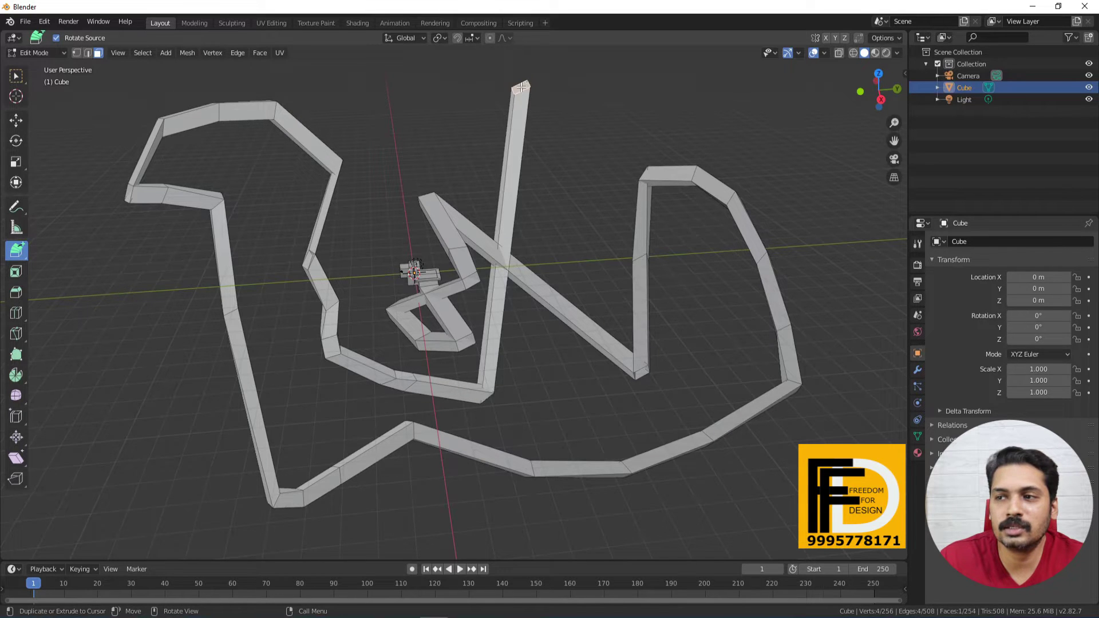
# - Extend the Extrude to Cursor chain with two more segments from the end of its tallest upright part
pyautogui.click(587, 162)
pyautogui.click(574, 251)
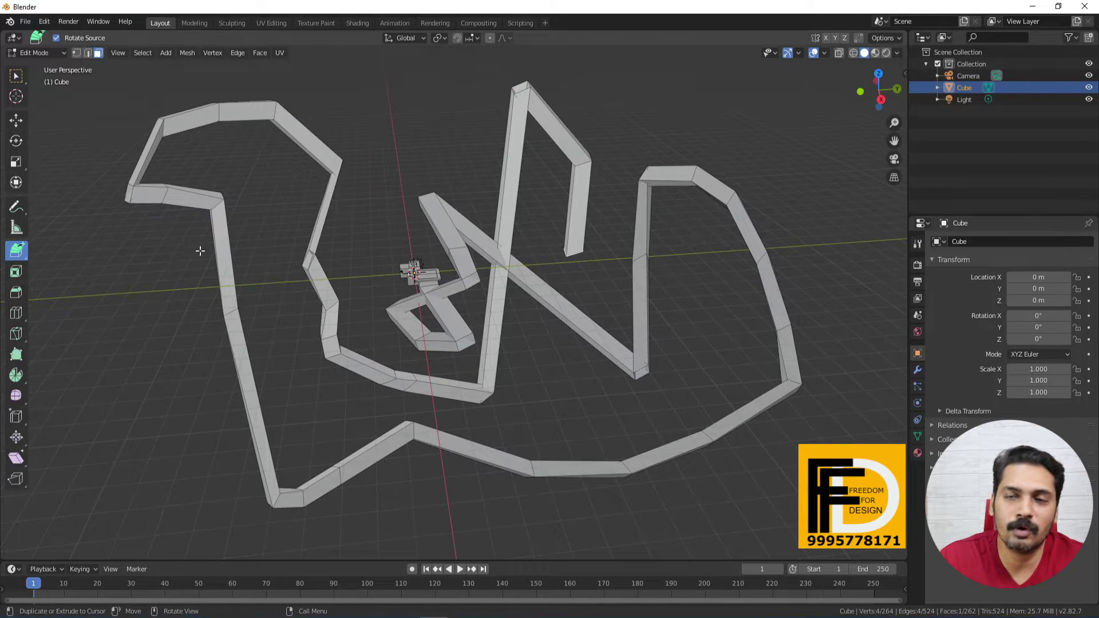
pyautogui.moveTo(199, 251); pyautogui.dragTo(310, 238, button='middle')
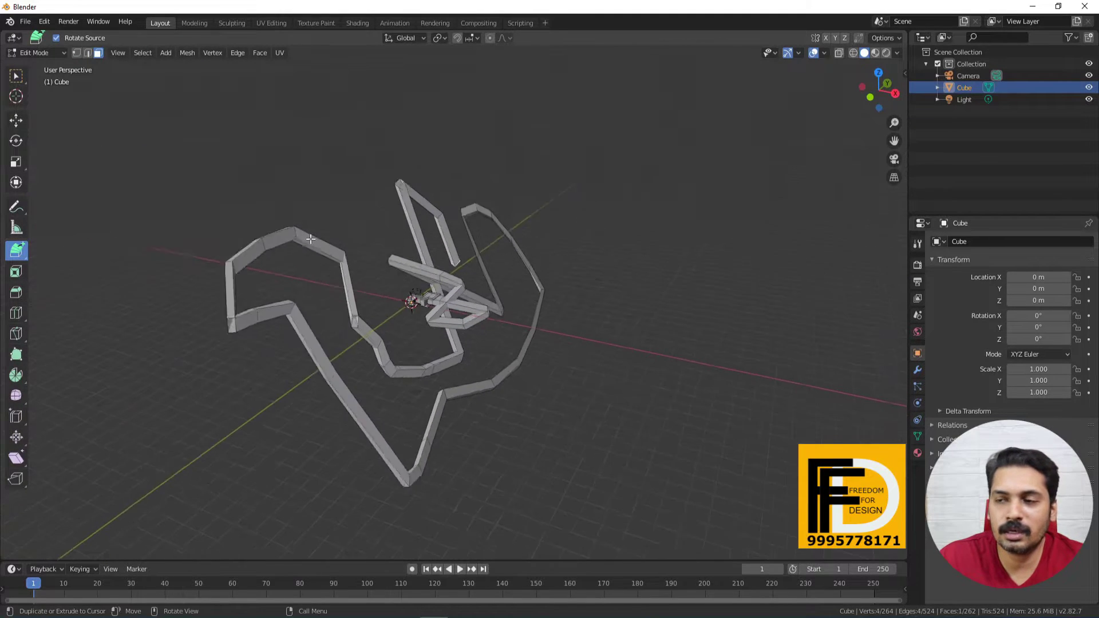
pyautogui.scroll(-1, 310, 238)
pyautogui.moveTo(545, 341); pyautogui.dragTo(432, 319, button='middle')
pyautogui.scroll(4, 462, 273)
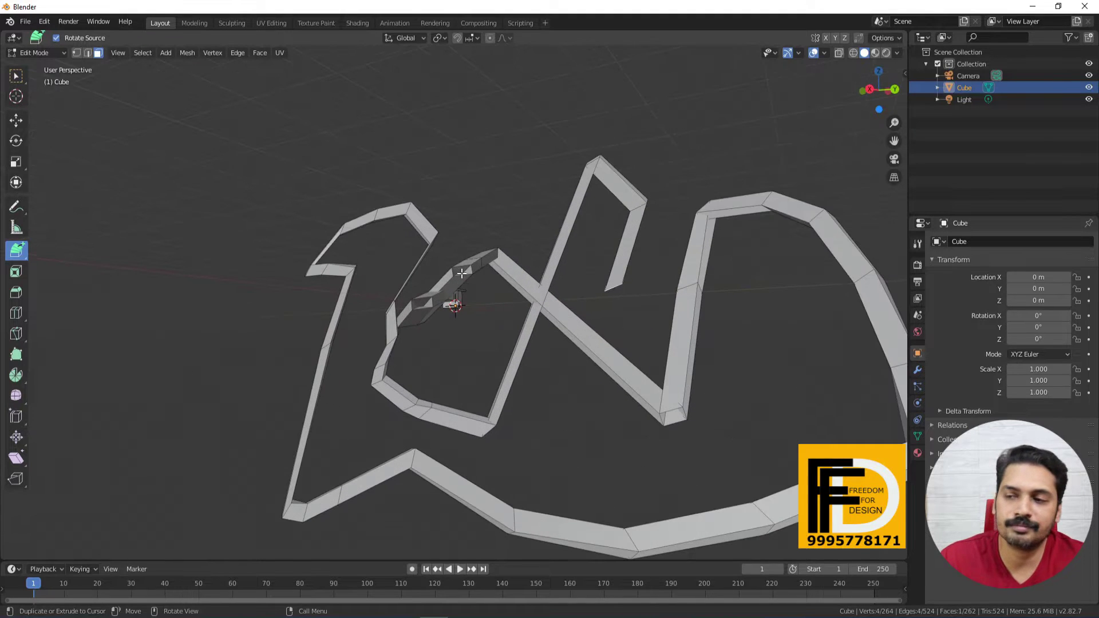
pyautogui.scroll(-3, 274, 296)
pyautogui.moveTo(273, 294); pyautogui.dragTo(285, 342, button='middle')
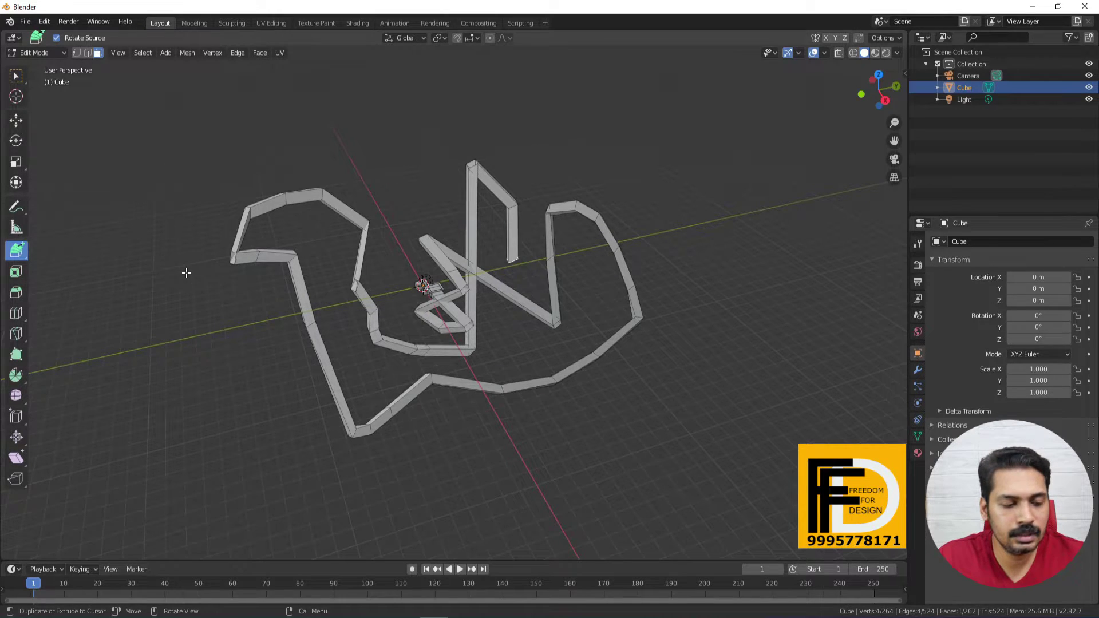
# - Leave Edit Mode, delete the whole extruded object and add a new cube mesh
pyautogui.press('Tab')
pyautogui.press('Delete')
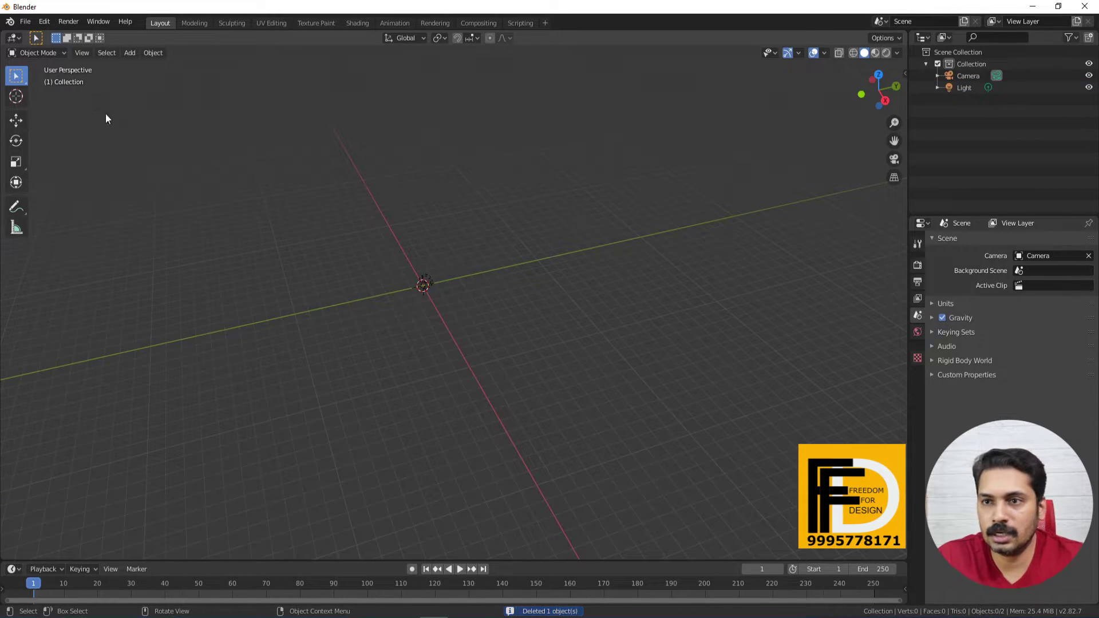
pyautogui.hotkey('shift', 'a')
pyautogui.moveTo(232, 231)
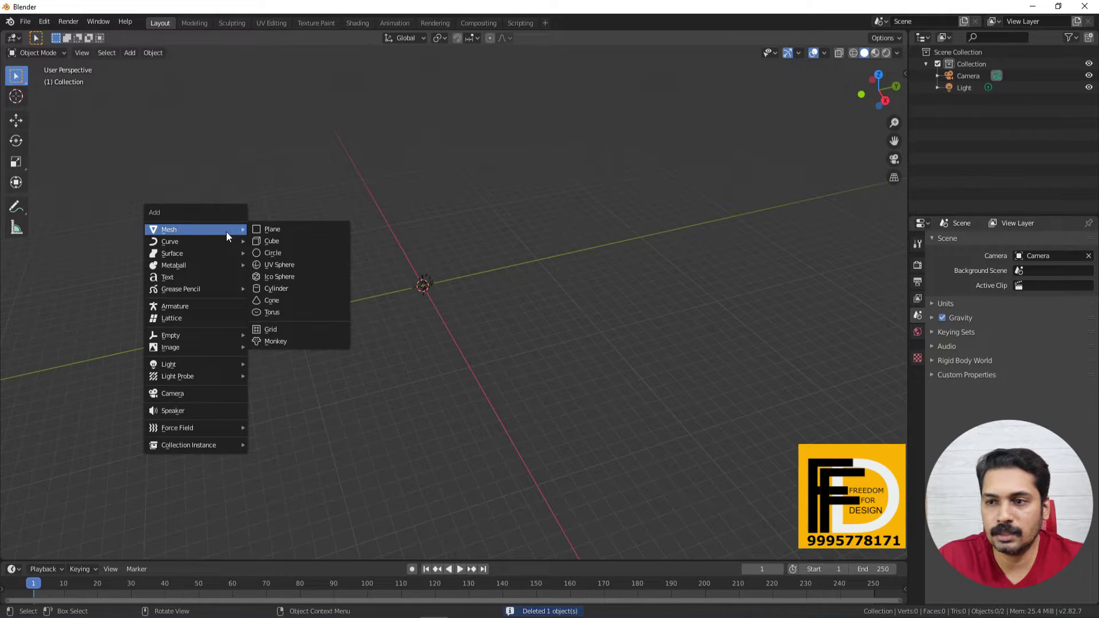
pyautogui.click(277, 241)
# - Delete the light and the camera from the scene, keeping only the new cube
pyautogui.moveTo(377, 277); pyautogui.dragTo(432, 263, button='middle')
pyautogui.scroll(3, 278, 194)
pyautogui.click(389, 212)
pyautogui.keyDown('shift'); pyautogui.click(325, 250); pyautogui.keyUp('shift')
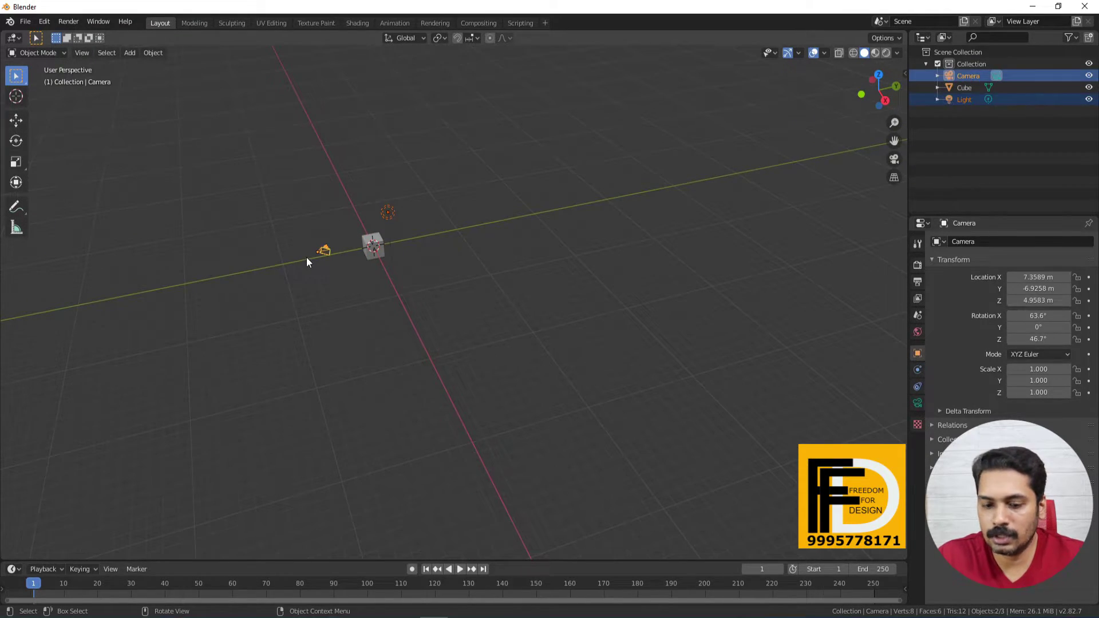
pyautogui.press('Delete')
pyautogui.scroll(3, 355, 241)
pyautogui.scroll(2, 367, 240)
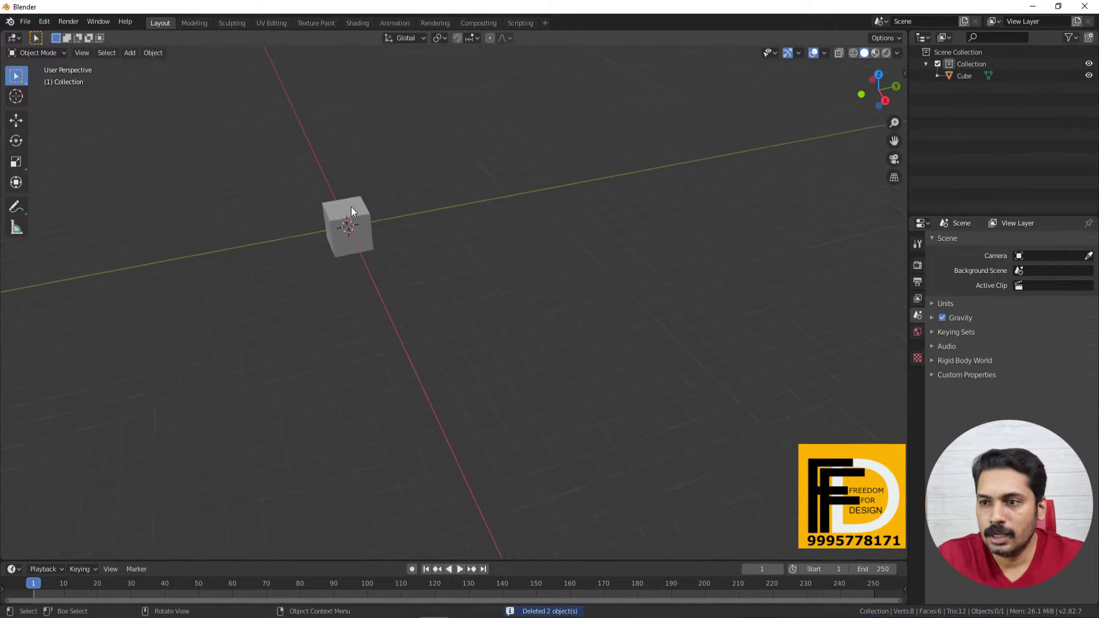
# - Select the new cube, frame it in the view and switch it to Edit Mode
pyautogui.click(305, 196)
pyautogui.press('KP_Decimal')
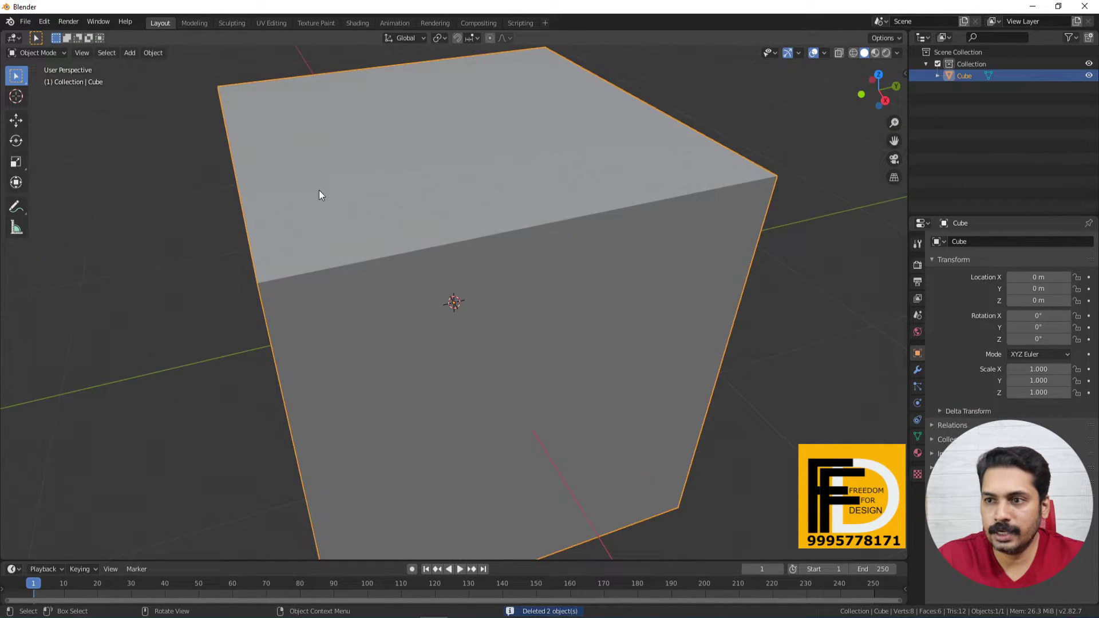
pyautogui.scroll(-5, 232, 222)
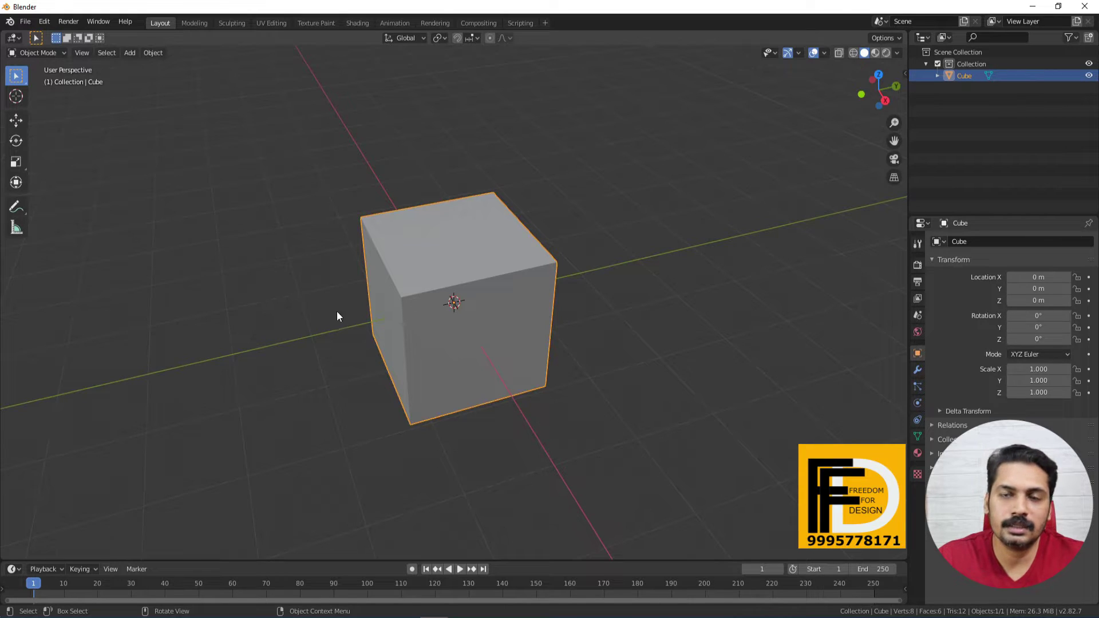
pyautogui.moveTo(337, 317); pyautogui.dragTo(343, 331, button='middle')
pyautogui.scroll(6, 325, 323)
pyautogui.scroll(-4, 325, 323)
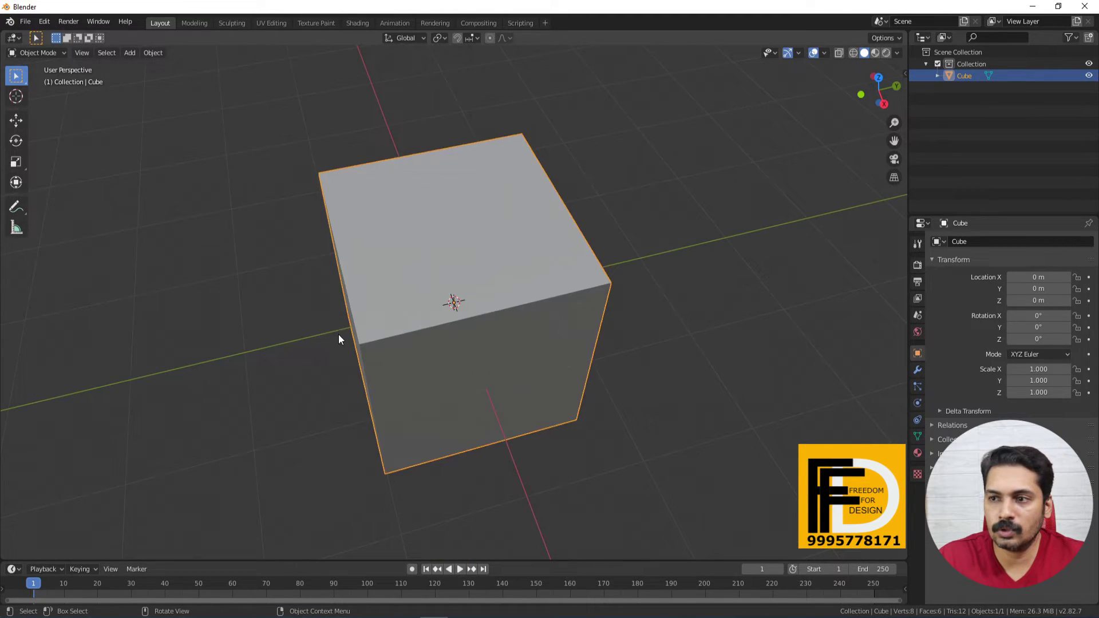
pyautogui.press('Tab')
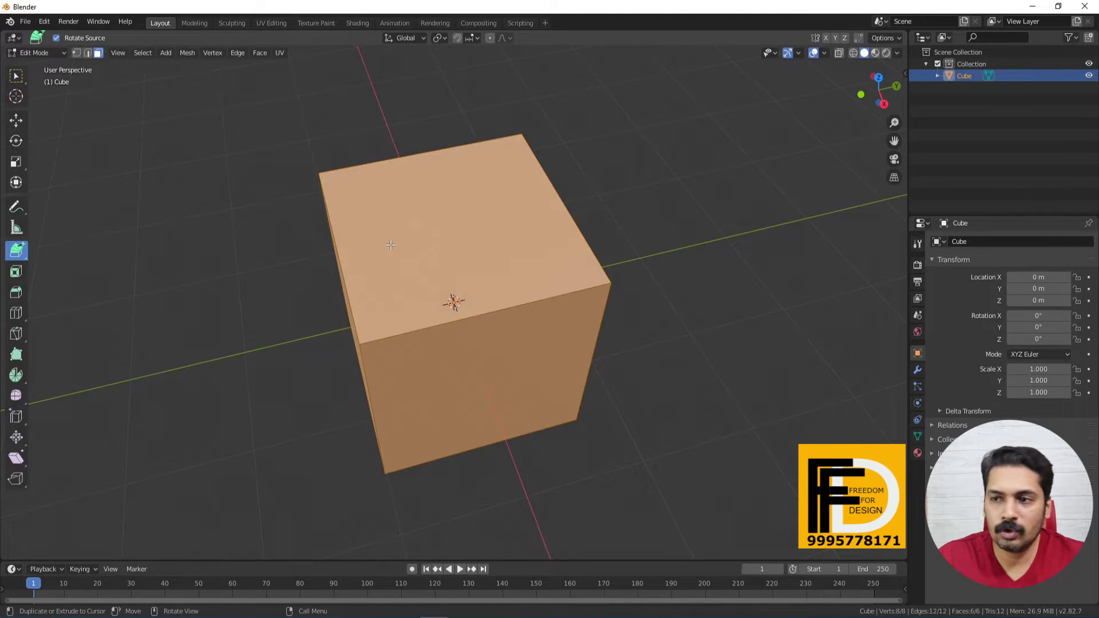
# - Undo the accidental extrusion and select only the cube's top face with the Select Box tool
pyautogui.click(435, 231)
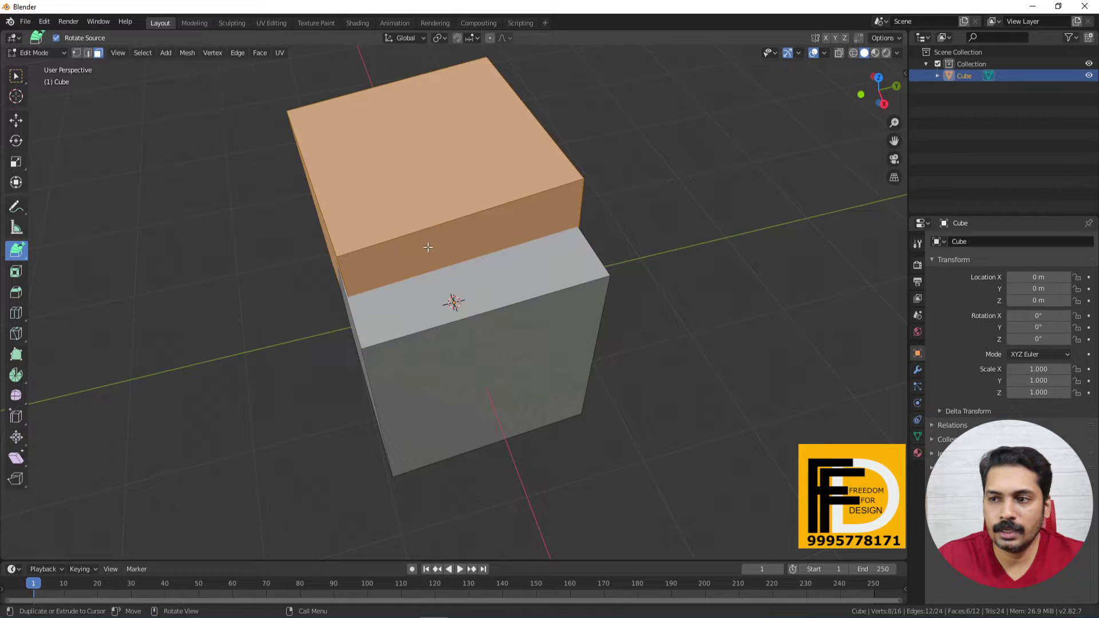
pyautogui.hotkey('ctrl', 'z')
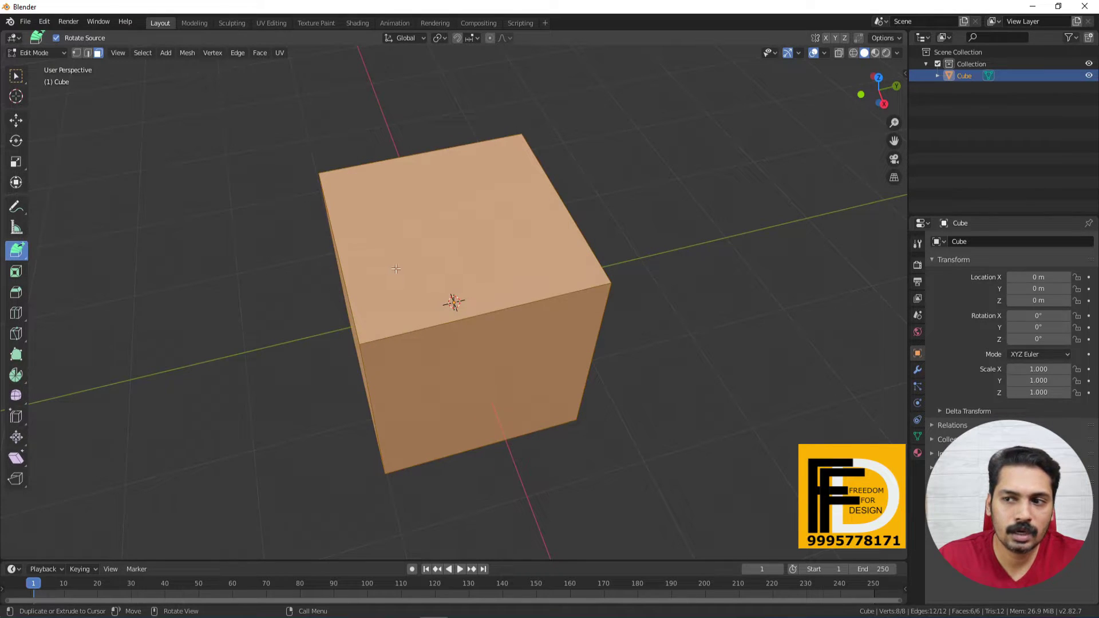
pyautogui.click(16, 76)
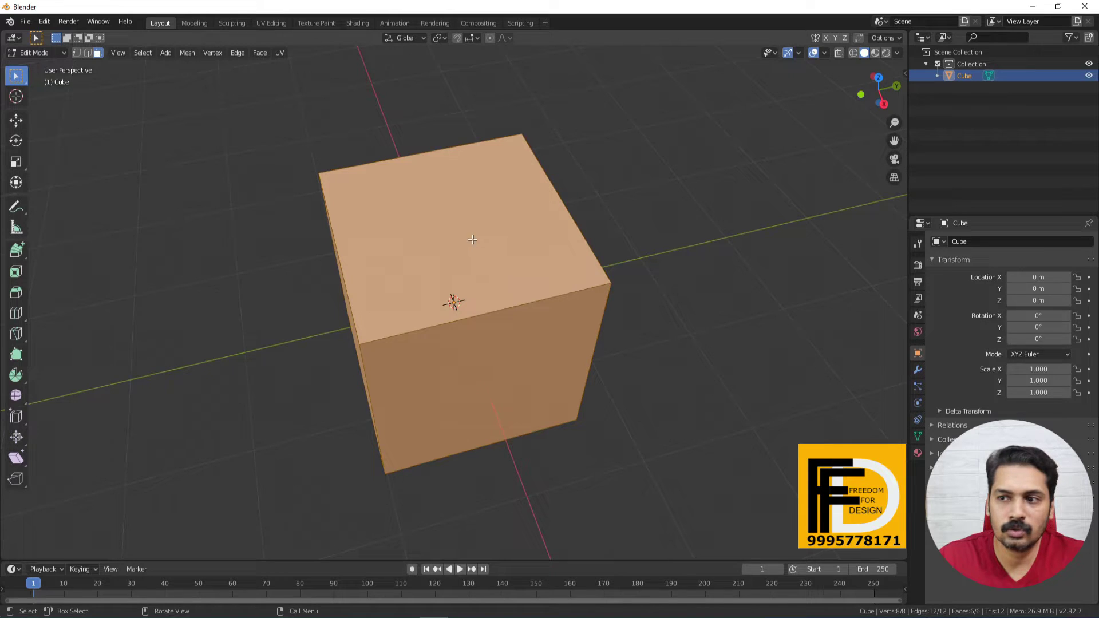
pyautogui.click(384, 279)
# - Inset the cube's top face with a thickness of 0.2114 m and a depth of 0.24 m
pyautogui.scroll(-3, 295, 319)
pyautogui.moveTo(266, 321); pyautogui.dragTo(393, 329, button='middle')
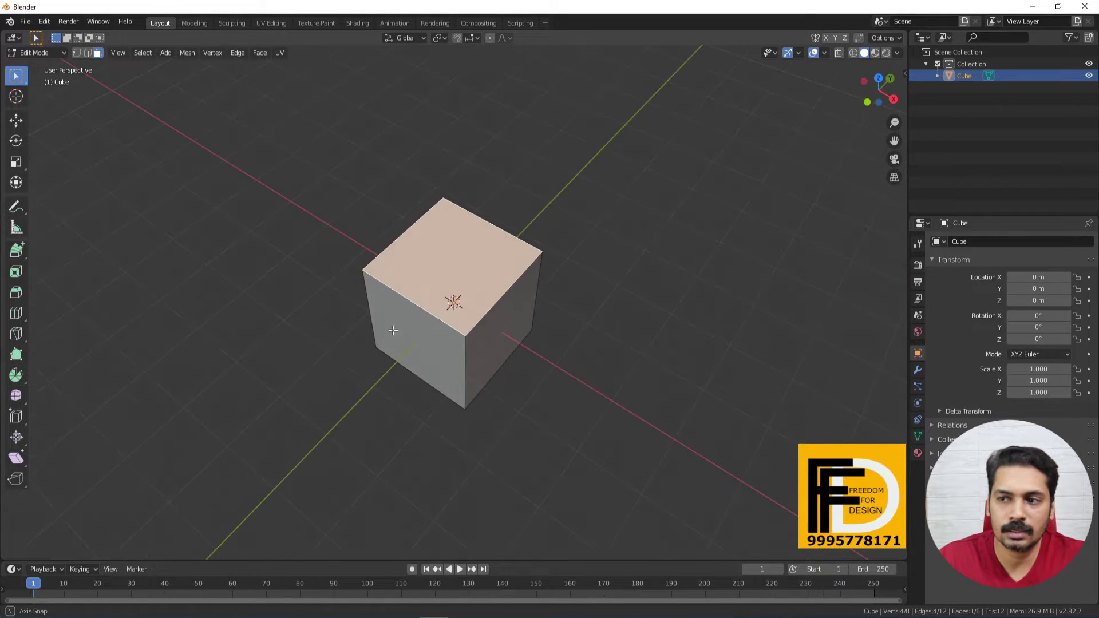
pyautogui.scroll(3, 507, 295)
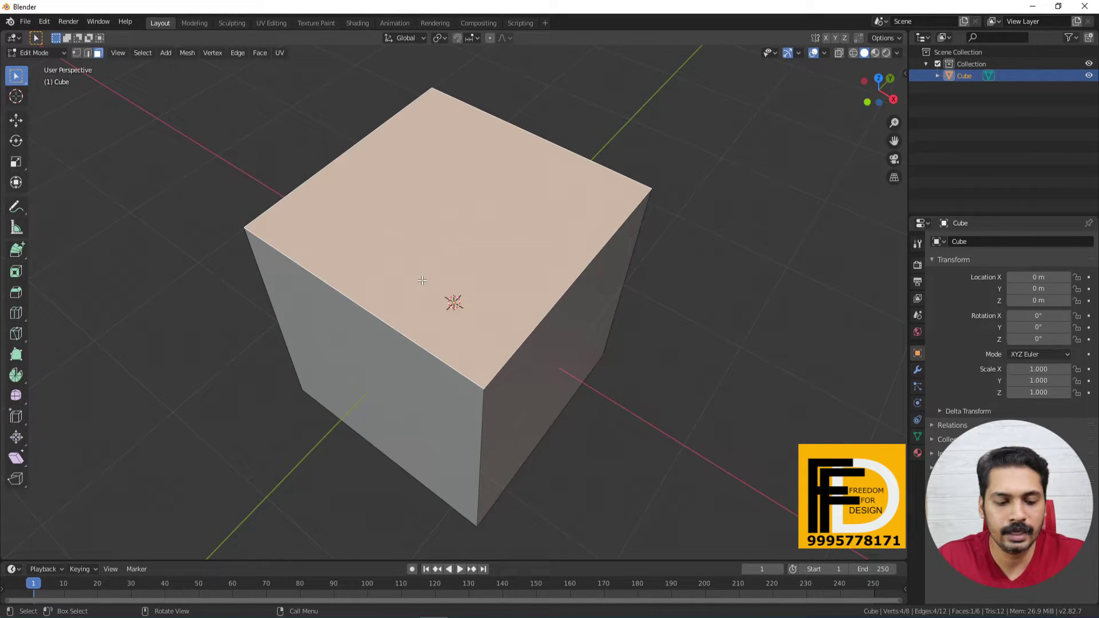
pyautogui.click(15, 275)
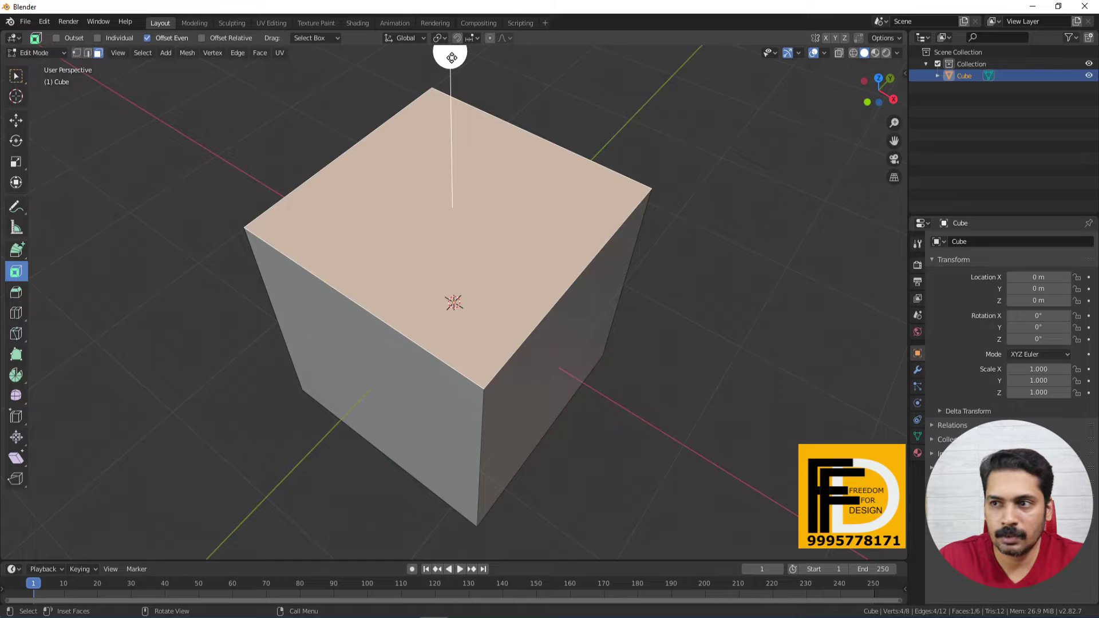
pyautogui.moveTo(451, 57); pyautogui.dragTo(435, 96)
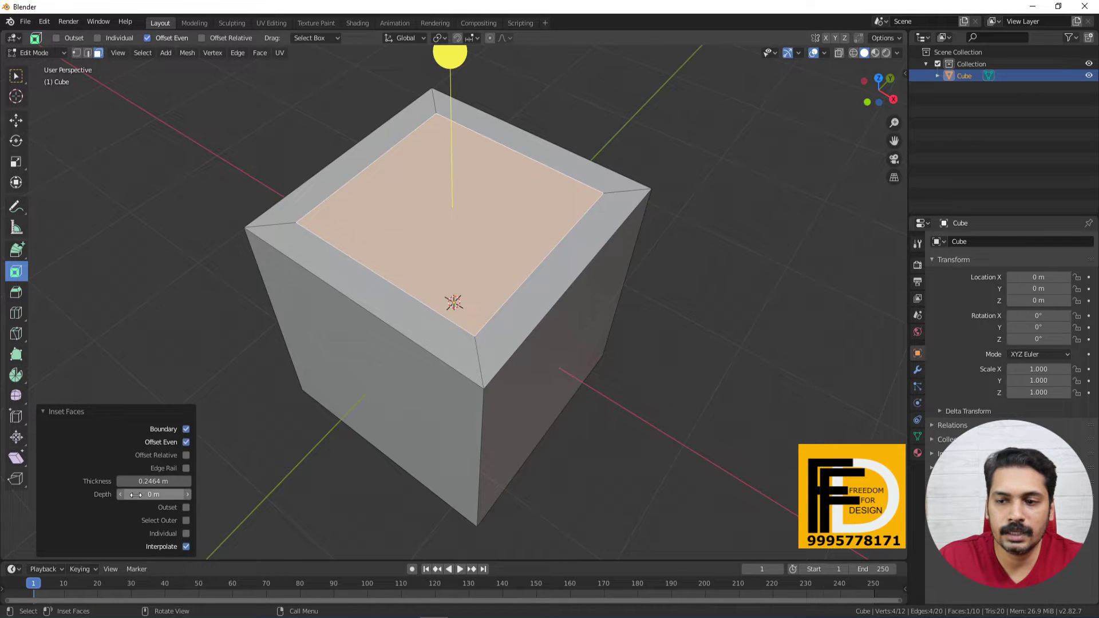
pyautogui.moveTo(146, 482); pyautogui.dragTo(170, 481)
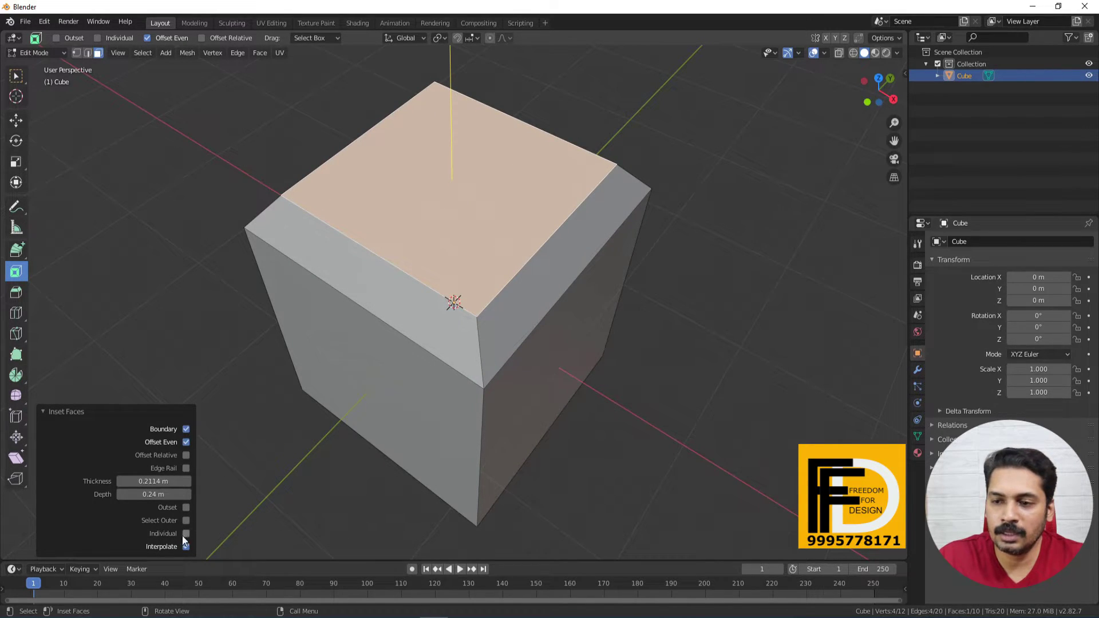
# - Select two adjacent side faces of the cube and inset them together with a thickness of 0.2798 m
pyautogui.moveTo(510, 404); pyautogui.dragTo(458, 372, button='middle')
pyautogui.click(389, 315)
pyautogui.keyDown('shift'); pyautogui.click(552, 344); pyautogui.keyUp('shift')
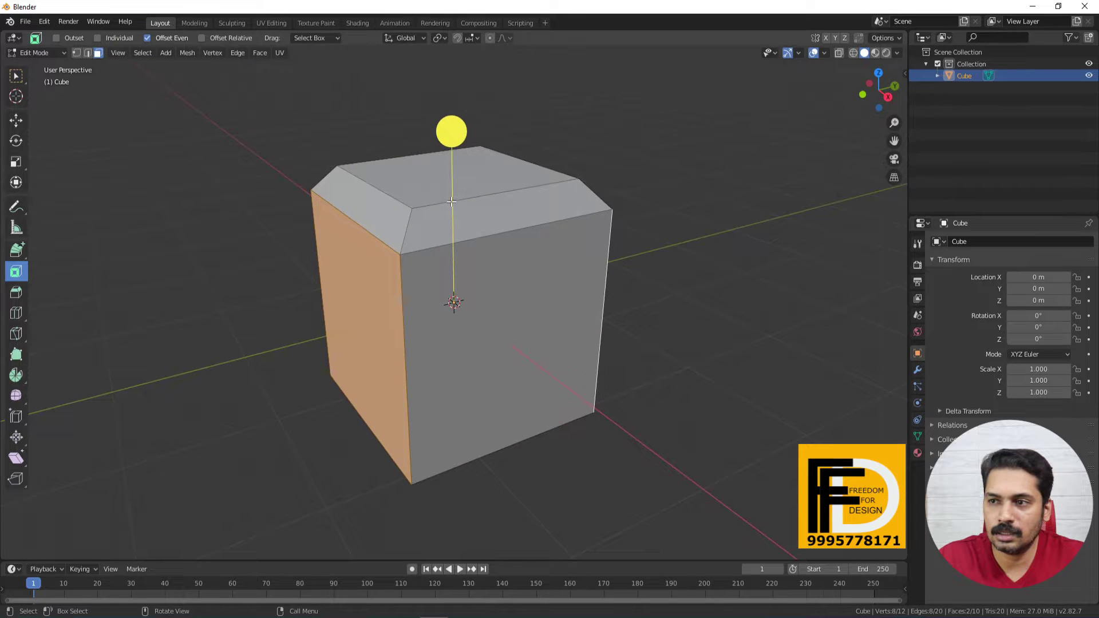
pyautogui.moveTo(451, 132); pyautogui.dragTo(498, 270)
pyautogui.moveTo(498, 269); pyautogui.dragTo(470, 401, button='middle')
pyautogui.hotkey('ctrl', 'z')
pyautogui.keyDown('shift'); pyautogui.click(487, 413); pyautogui.keyUp('shift')
pyautogui.moveTo(446, 461)
pyautogui.mouseDown()
pyautogui.moveTo(426, 369)
pyautogui.moveTo(444, 403)
pyautogui.moveTo(434, 422)
pyautogui.moveTo(440, 463)
pyautogui.mouseUp()
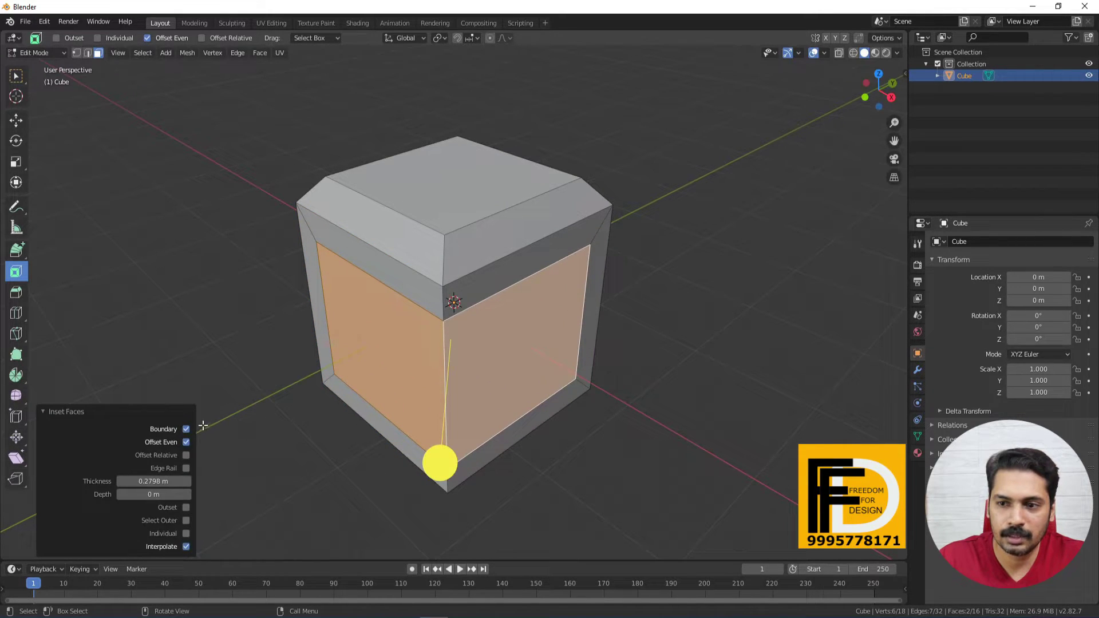
# - Set the two-face inset to Individual and try the Offset Relative and Edge Rail options on it
pyautogui.click(186, 533)
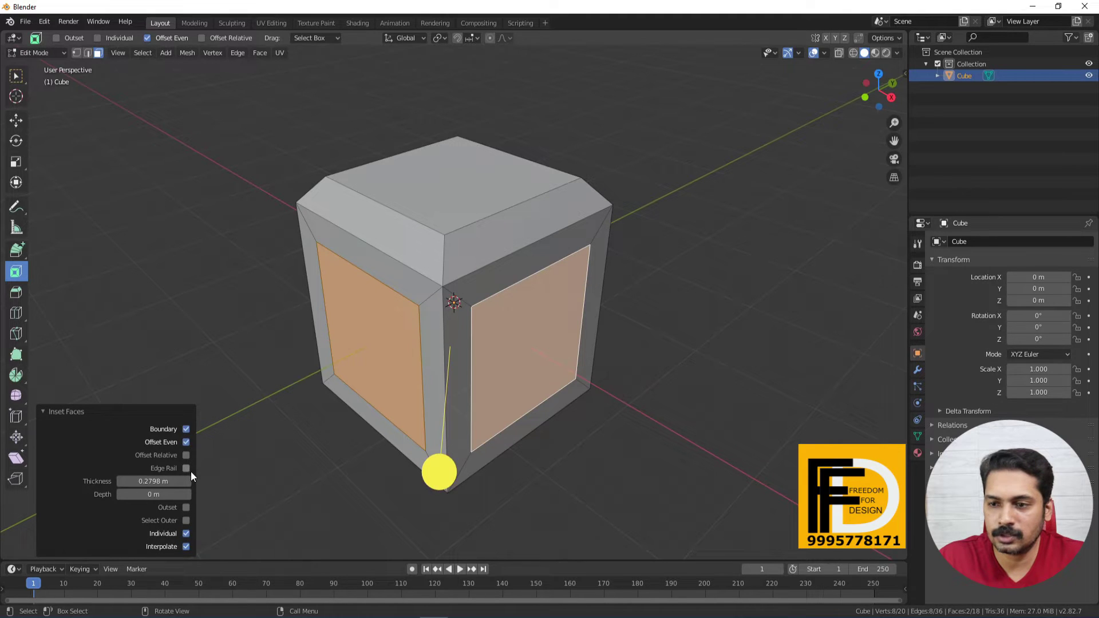
pyautogui.click(185, 454)
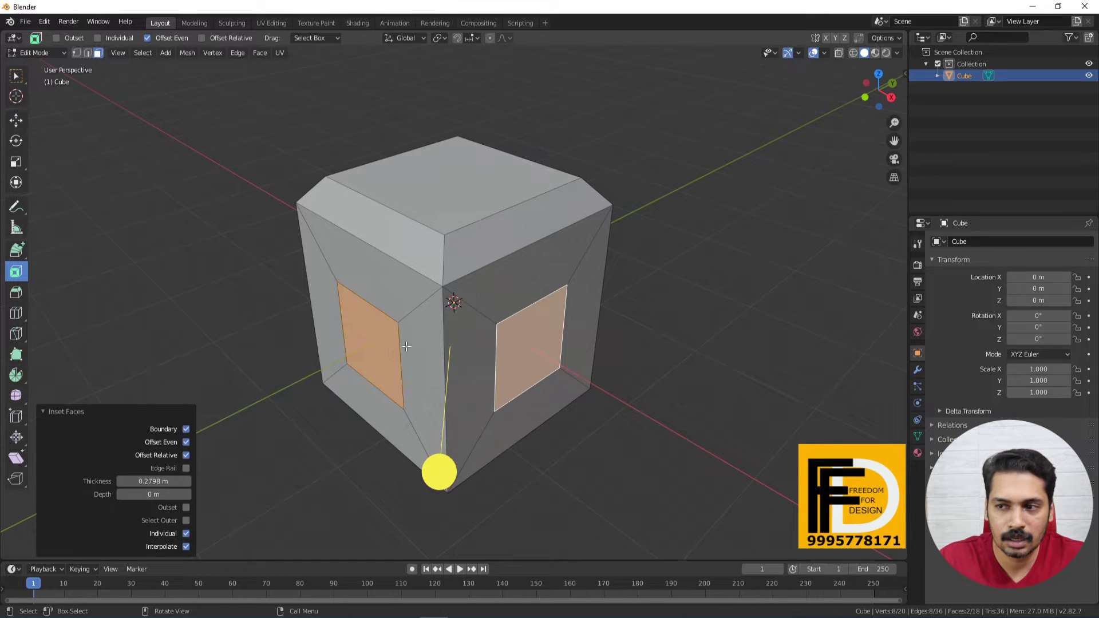
pyautogui.click(185, 456)
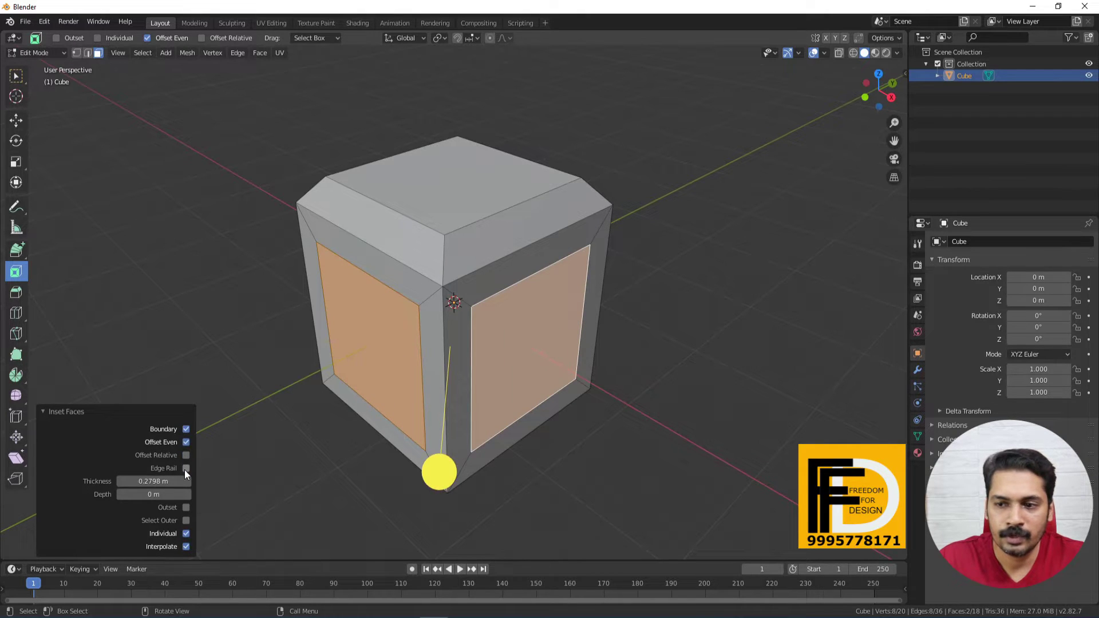
pyautogui.click(186, 468)
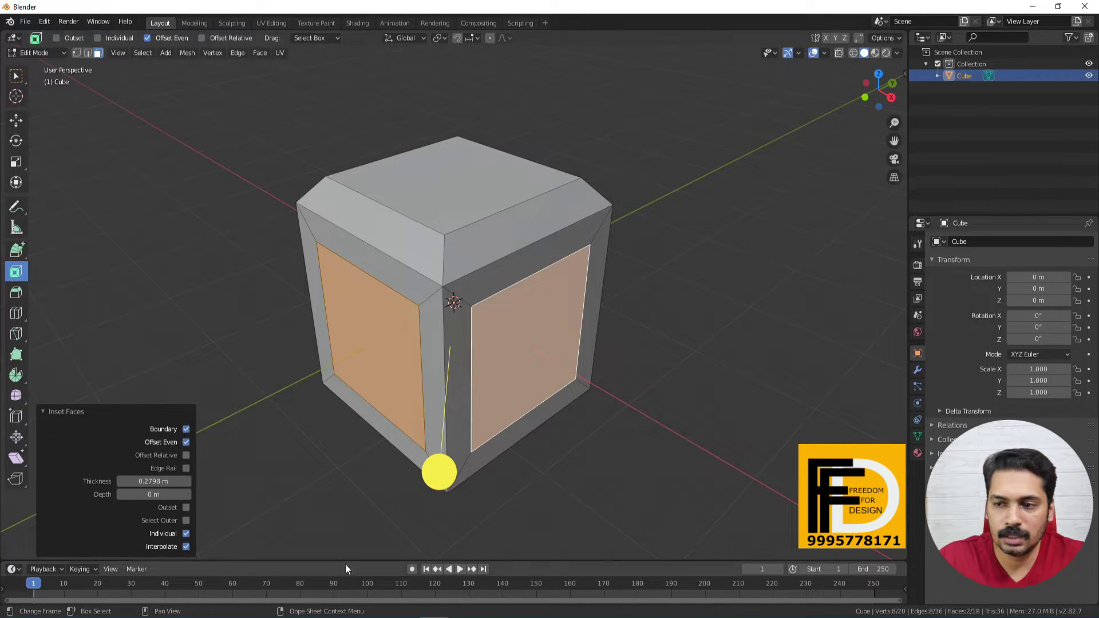
# - Select the inset side face crossed by the red X axis and extrude it inward by -0.243 m
pyautogui.moveTo(434, 447); pyautogui.dragTo(486, 365, button='middle')
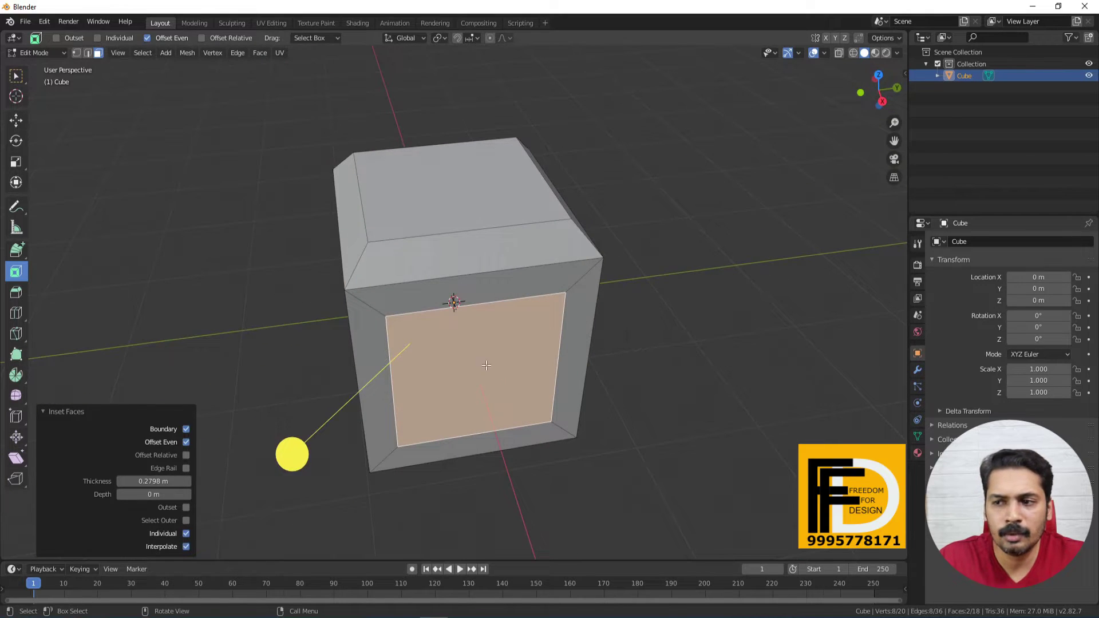
pyautogui.click(448, 377)
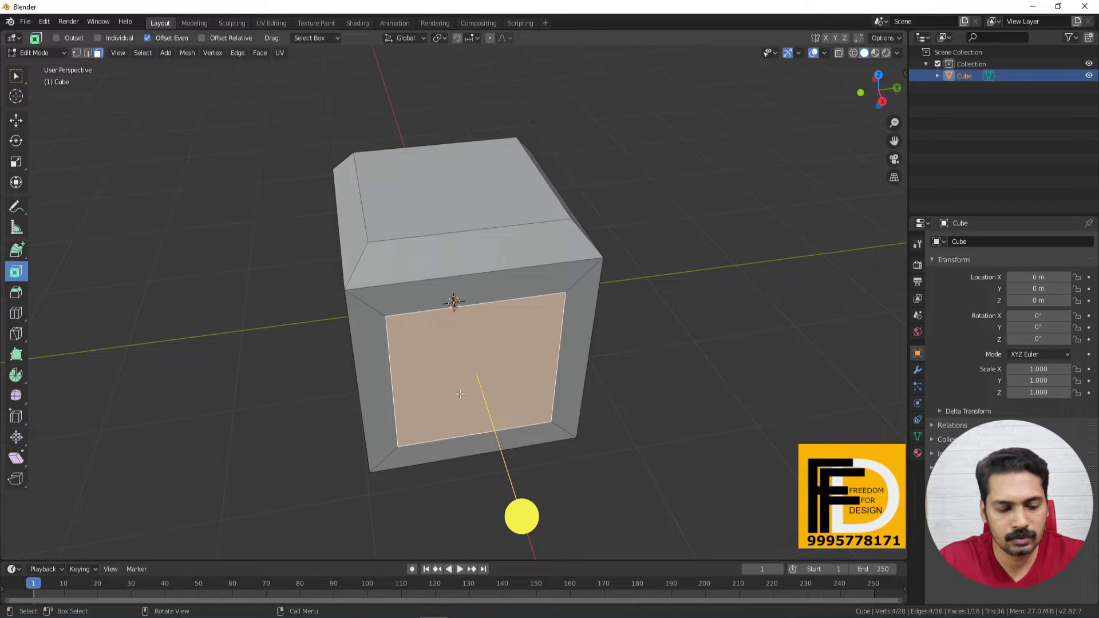
pyautogui.press('e')
pyautogui.click(456, 374)
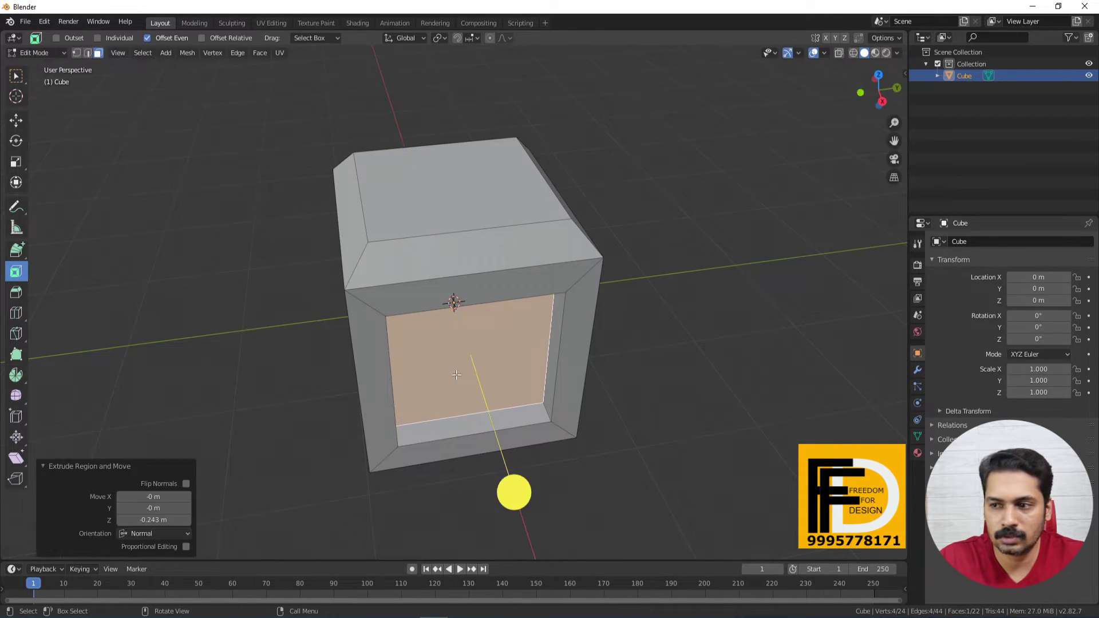
# - Inset the recessed face with a thickness of 0.2069 m and extrude its inner face outward 0.51 m
pyautogui.press('i')
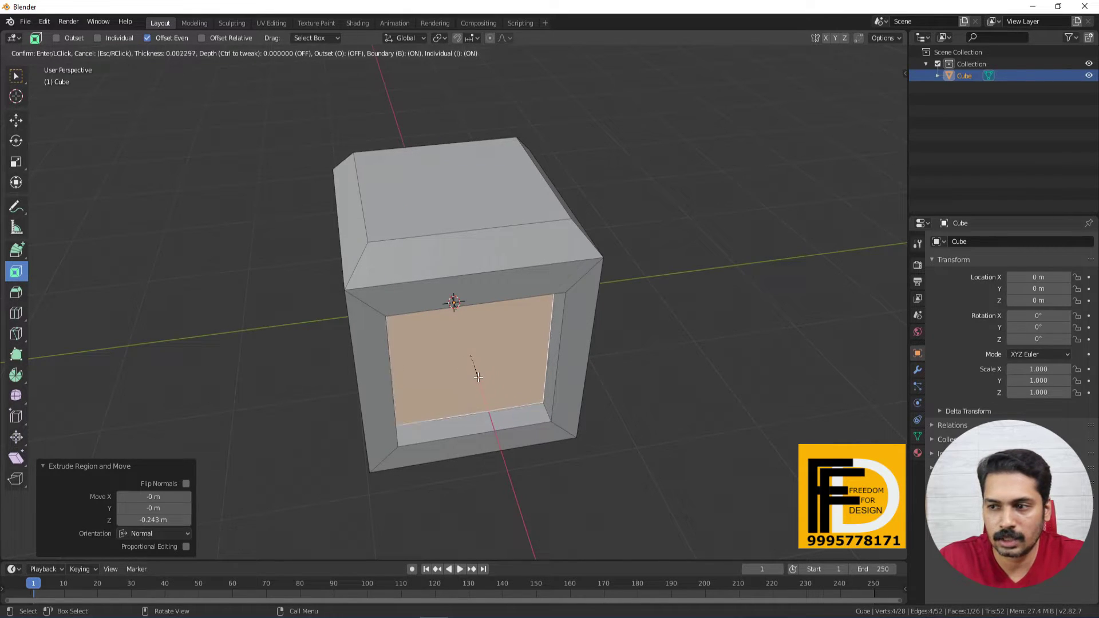
pyautogui.click(514, 492)
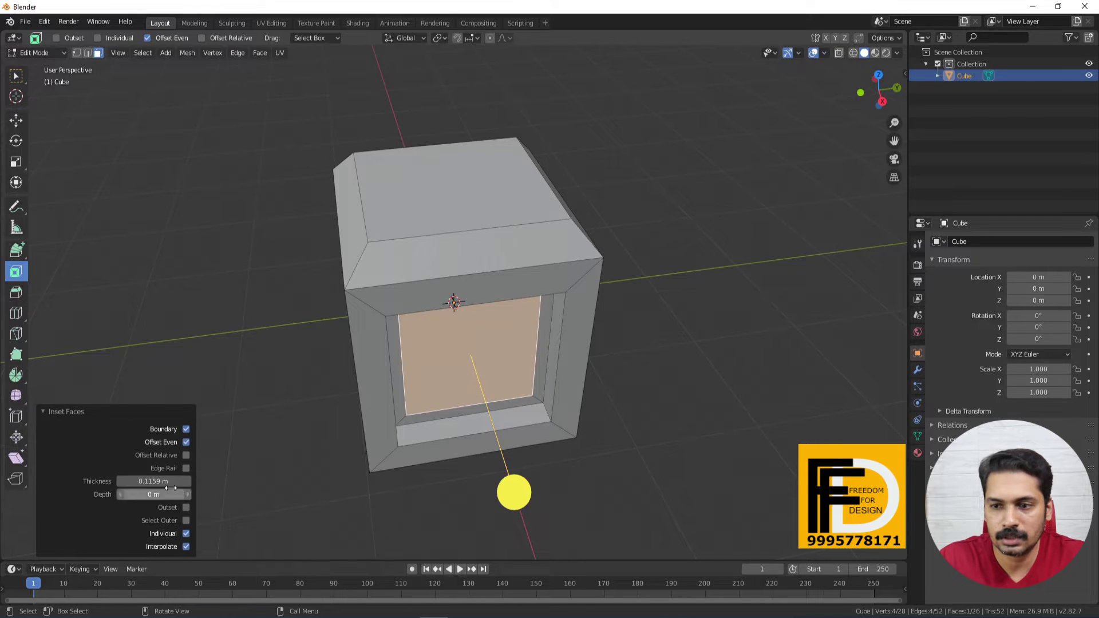
pyautogui.moveTo(153, 481); pyautogui.dragTo(216, 479)
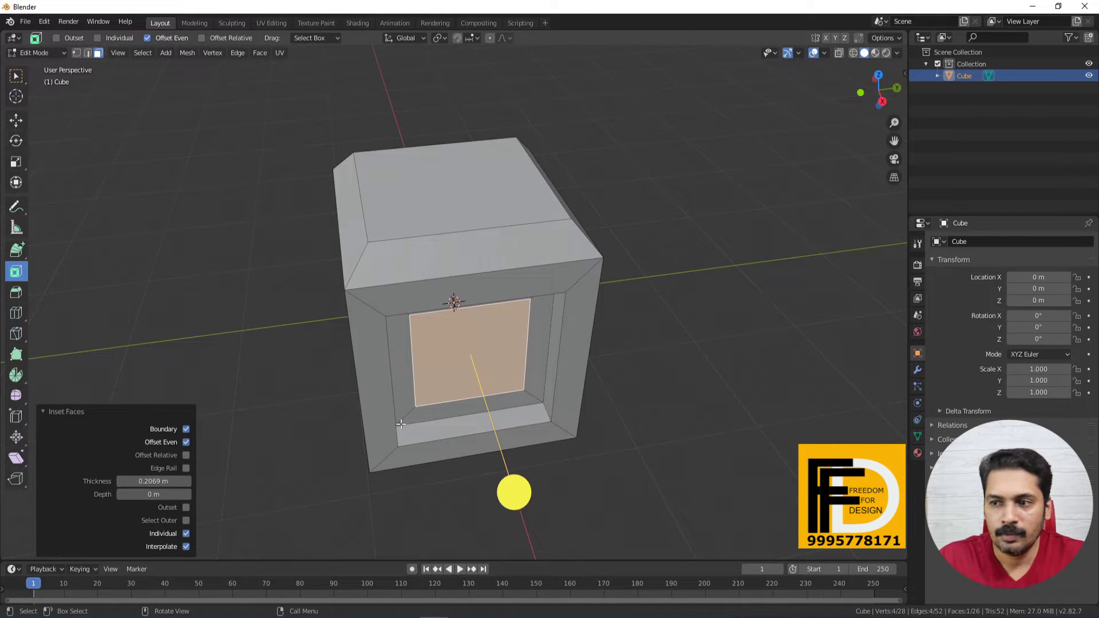
pyautogui.press('e')
pyautogui.click(527, 542)
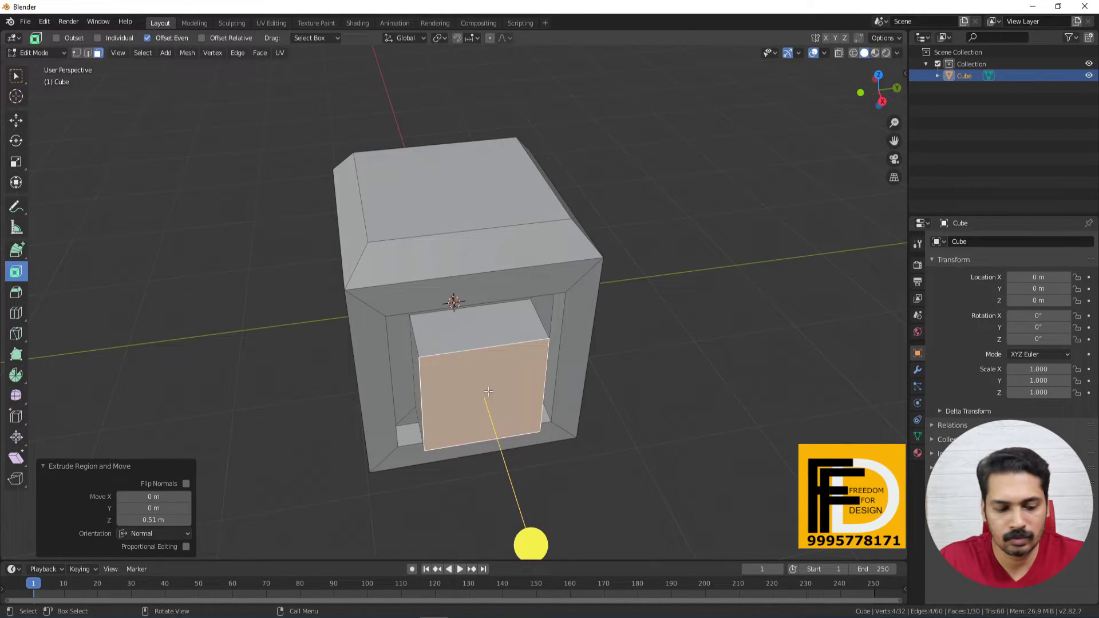
# - Inset the protruding block's end face by 0.1611 m and extrude the smaller face outward 0.492 m
pyautogui.press('i')
pyautogui.click(487, 388)
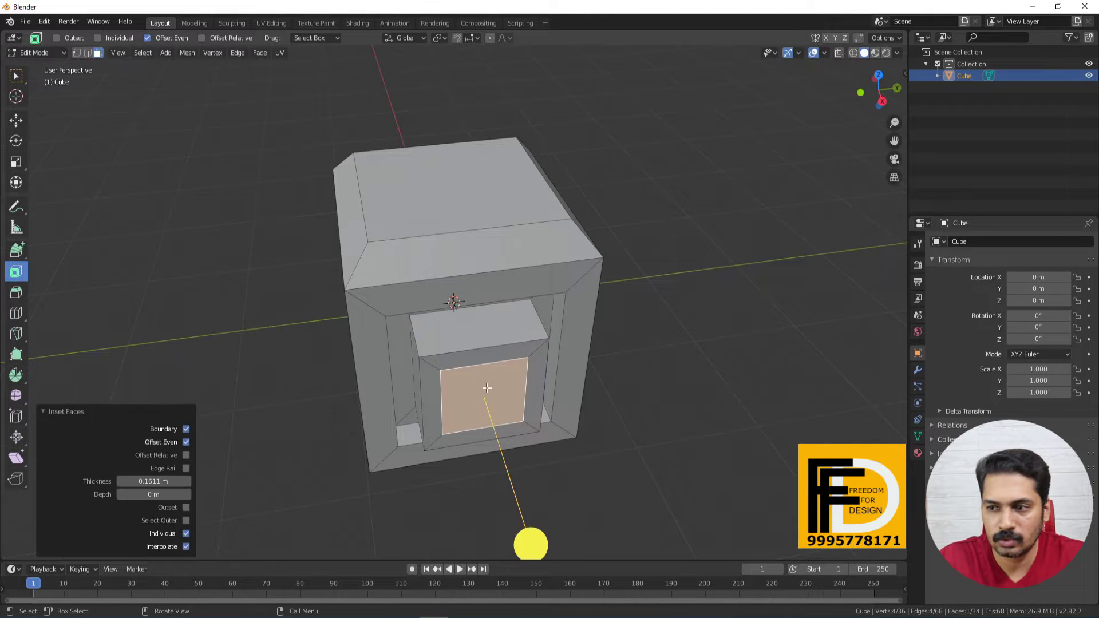
pyautogui.press('e')
pyautogui.click(504, 443)
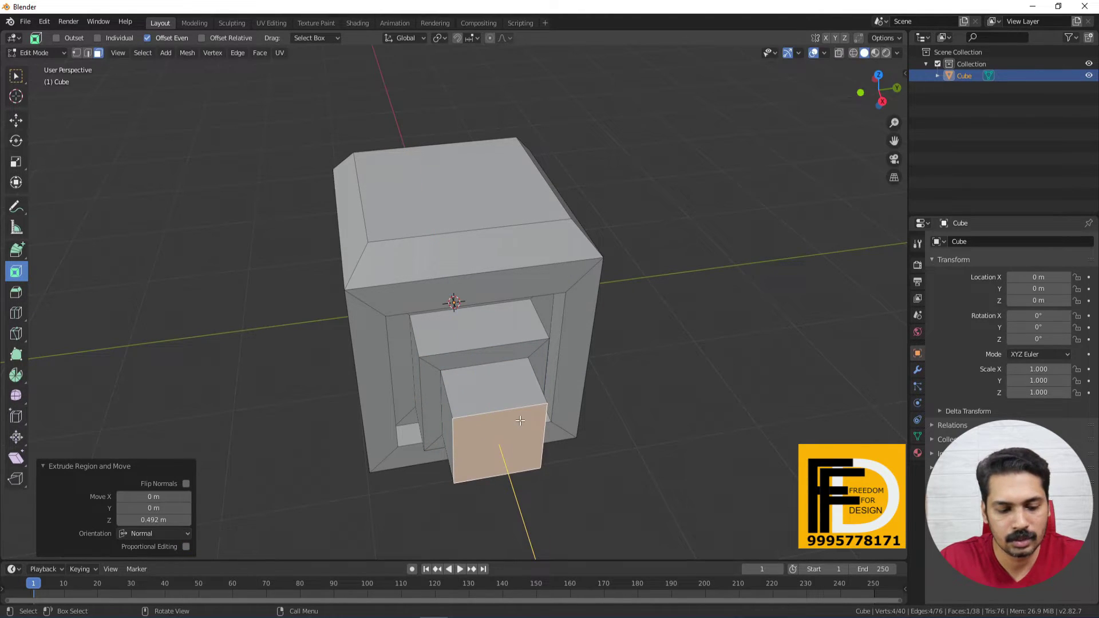
# - Inset the protruding block's end face by 0.1162 m and extrude the smaller face outward 0.331 m
pyautogui.press('i')
pyautogui.click(509, 435)
pyautogui.moveTo(629, 550); pyautogui.dragTo(727, 277, button='middle')
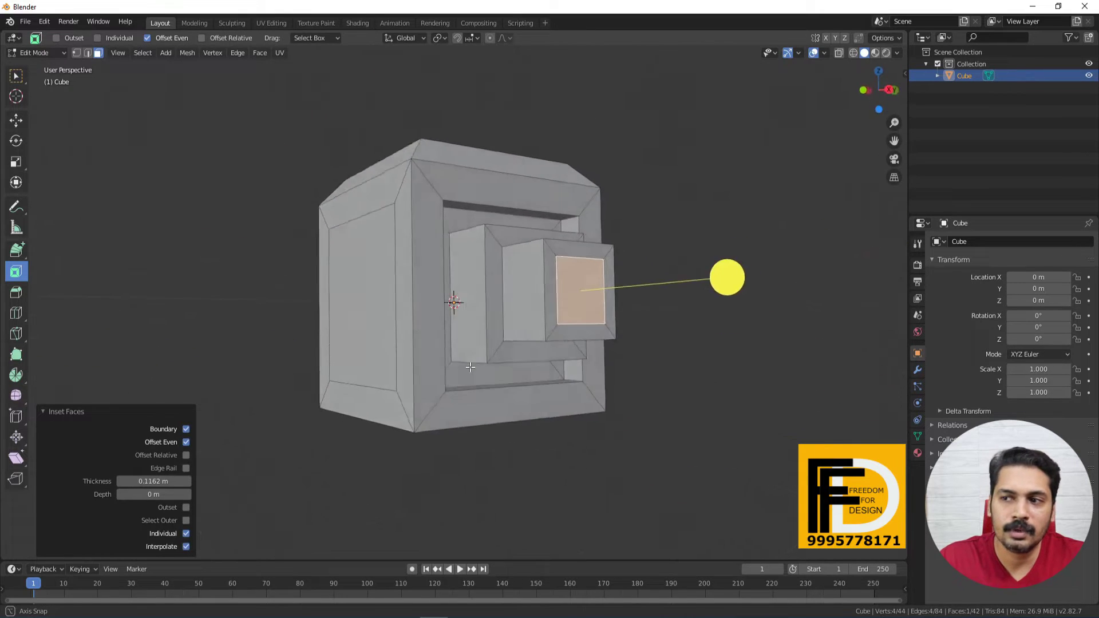
pyautogui.moveTo(470, 366); pyautogui.dragTo(487, 404, button='middle')
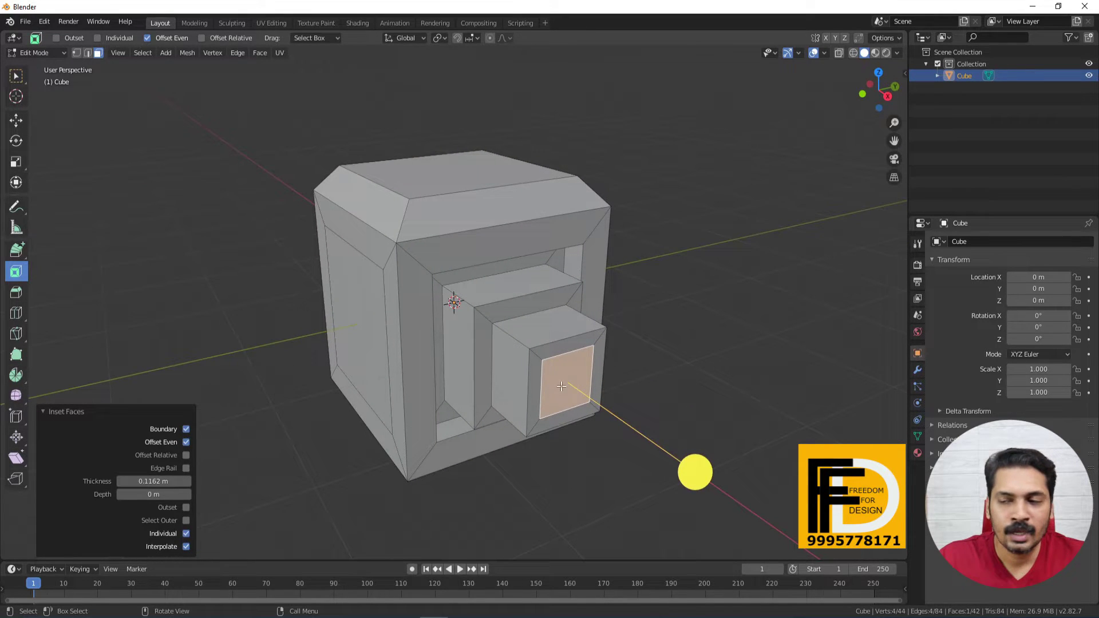
pyautogui.click(16, 75)
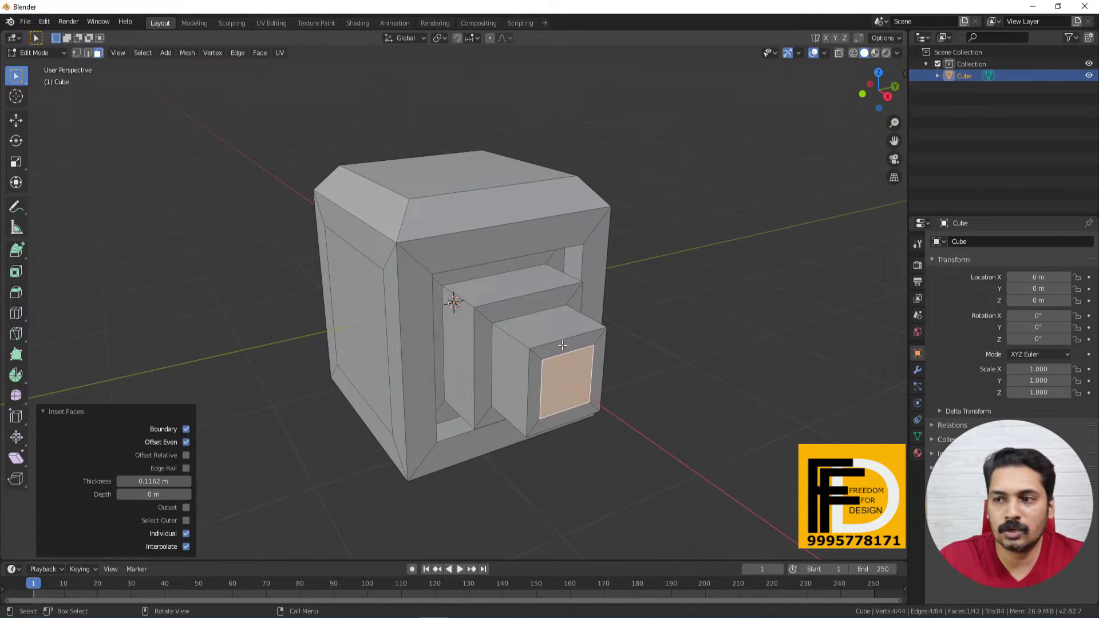
pyautogui.press('e')
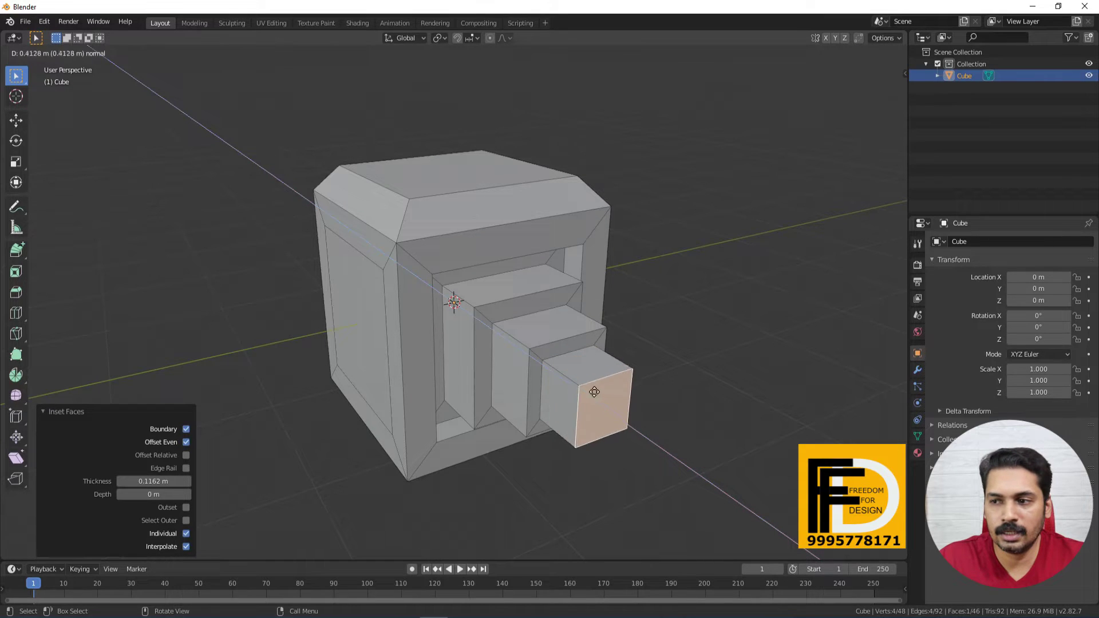
pyautogui.click(579, 389)
# - Inset the end face with thickness 0.06363 m and depth 0.078 m, and extrude the inner face further outward
pyautogui.press('i')
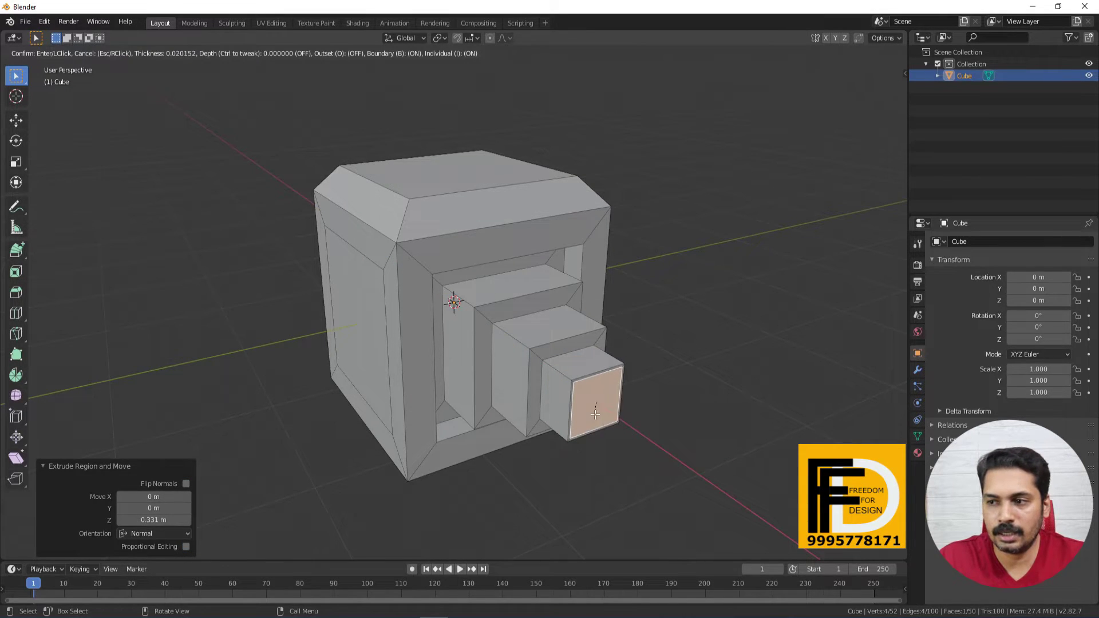
pyautogui.click(579, 416)
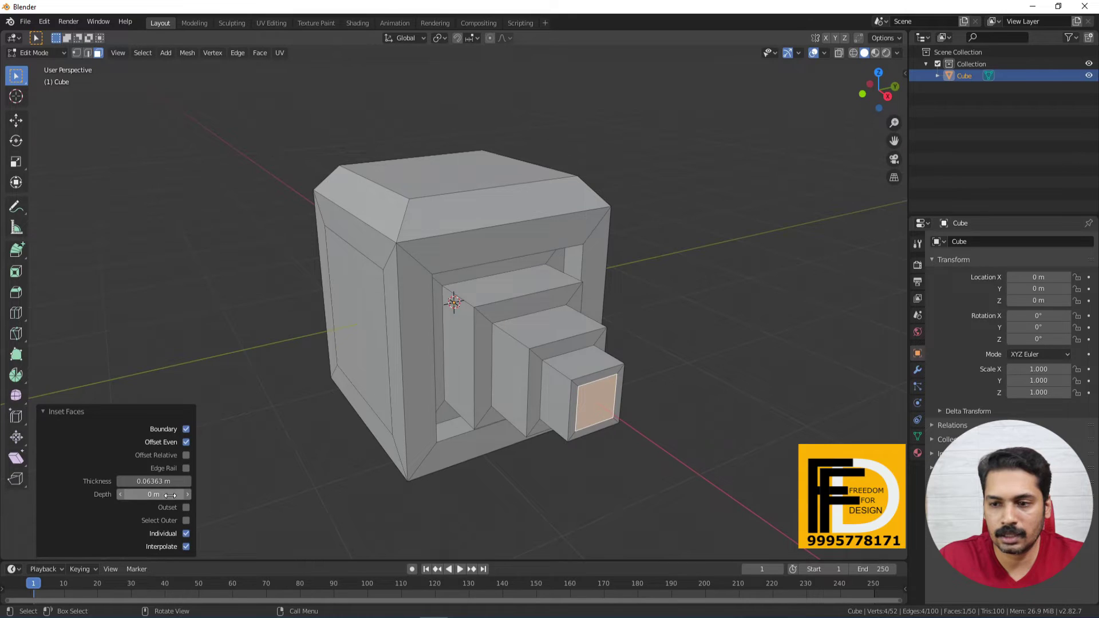
pyautogui.moveTo(170, 495); pyautogui.dragTo(402, 484)
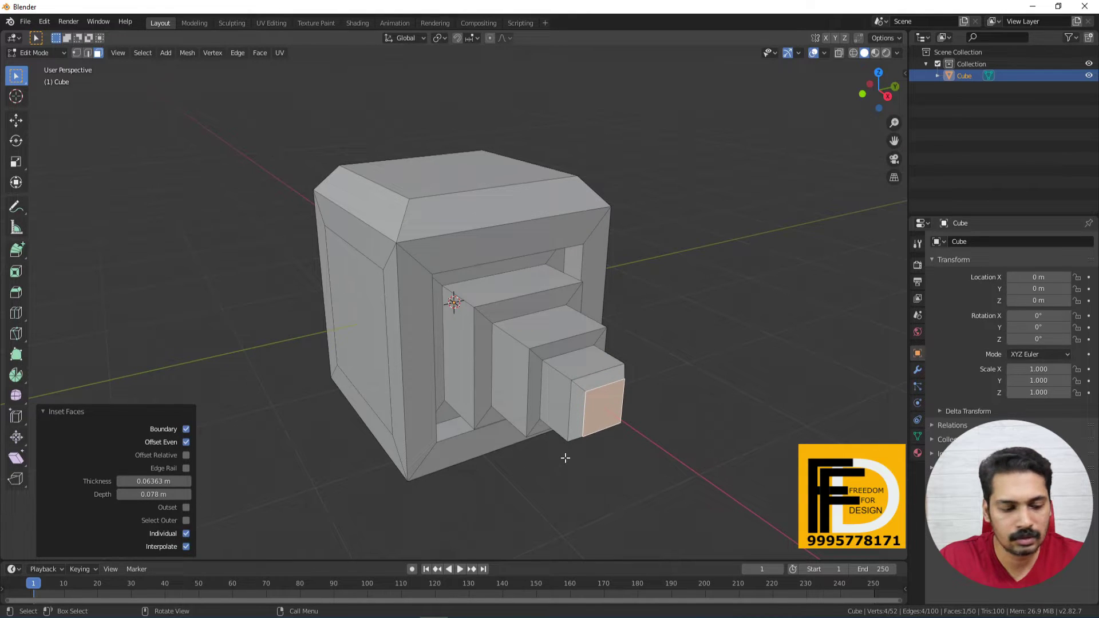
pyautogui.press('e')
pyautogui.click(638, 447)
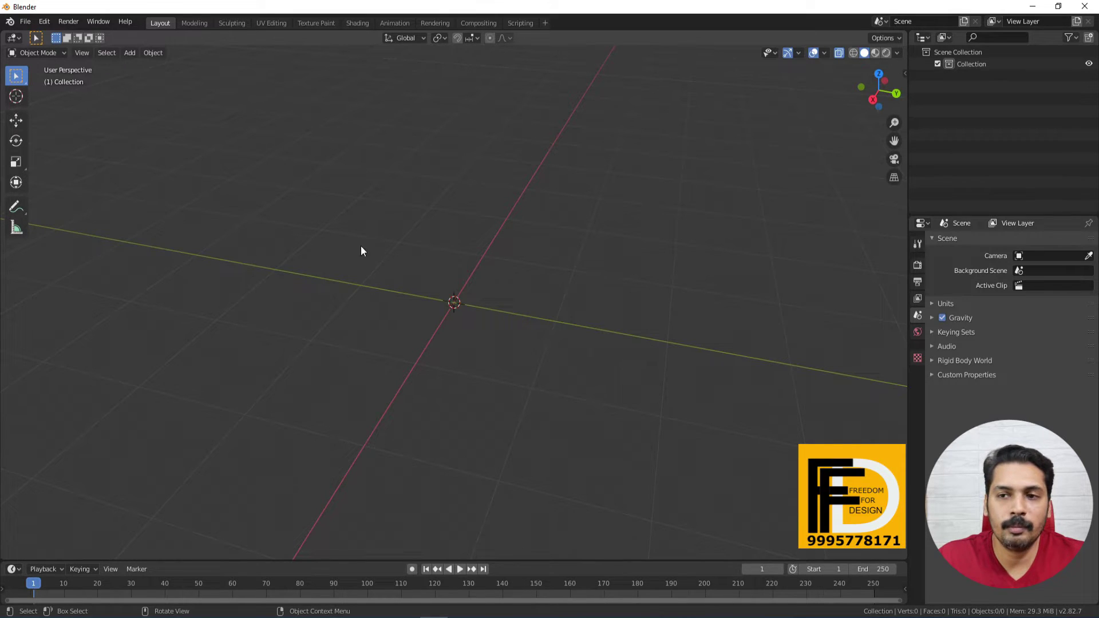
# - Add a new cube mesh to the empty scene
pyautogui.hotkey('shift', 'a')
pyautogui.moveTo(479, 277)
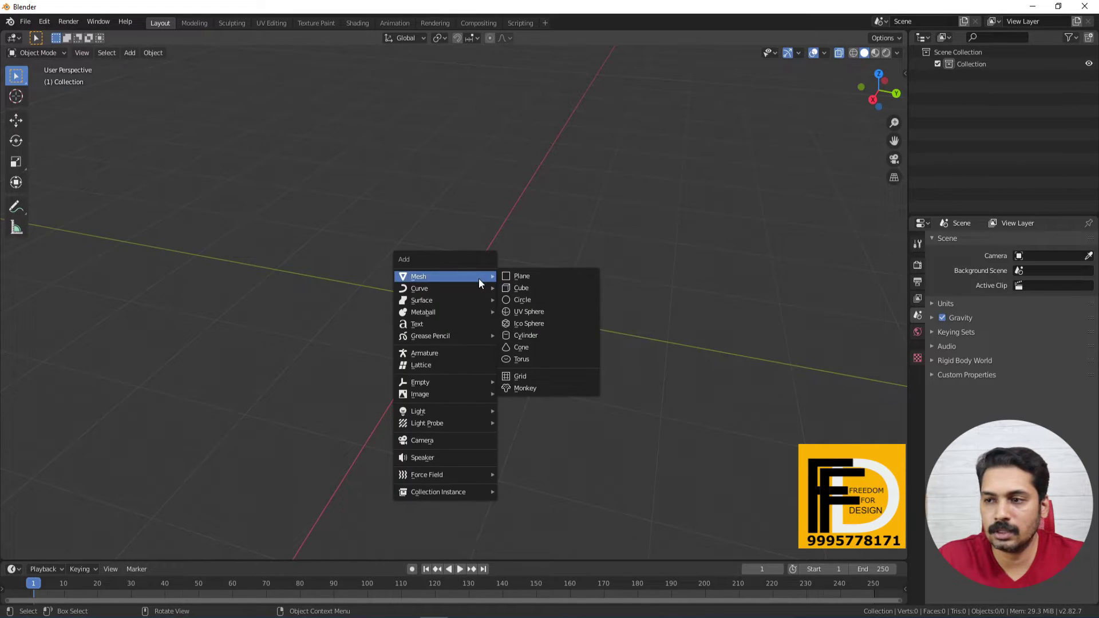
pyautogui.click(531, 287)
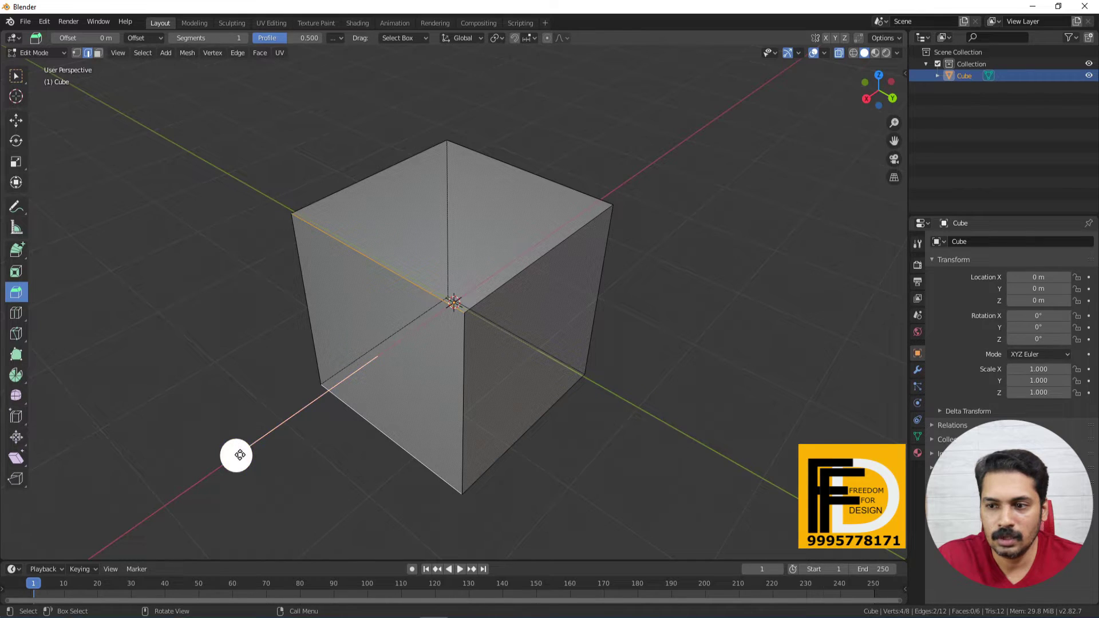
# - Bevel the two selected parallel edges of the cube with a 0.428 m offset and 31 segments
pyautogui.moveTo(238, 454); pyautogui.dragTo(256, 441)
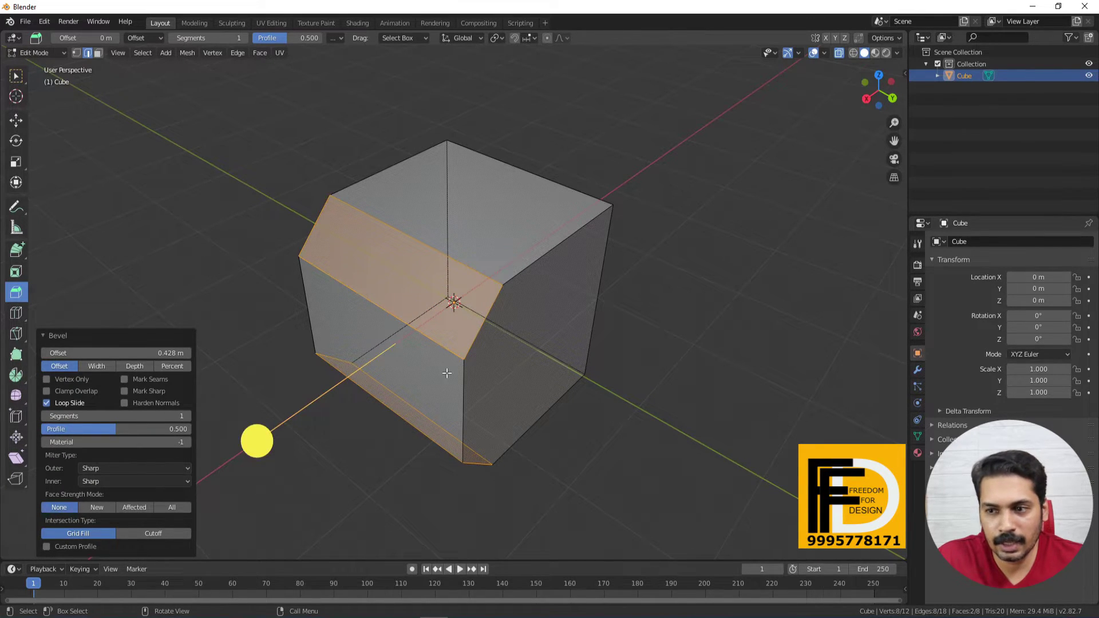
pyautogui.moveTo(182, 416); pyautogui.dragTo(241, 417)
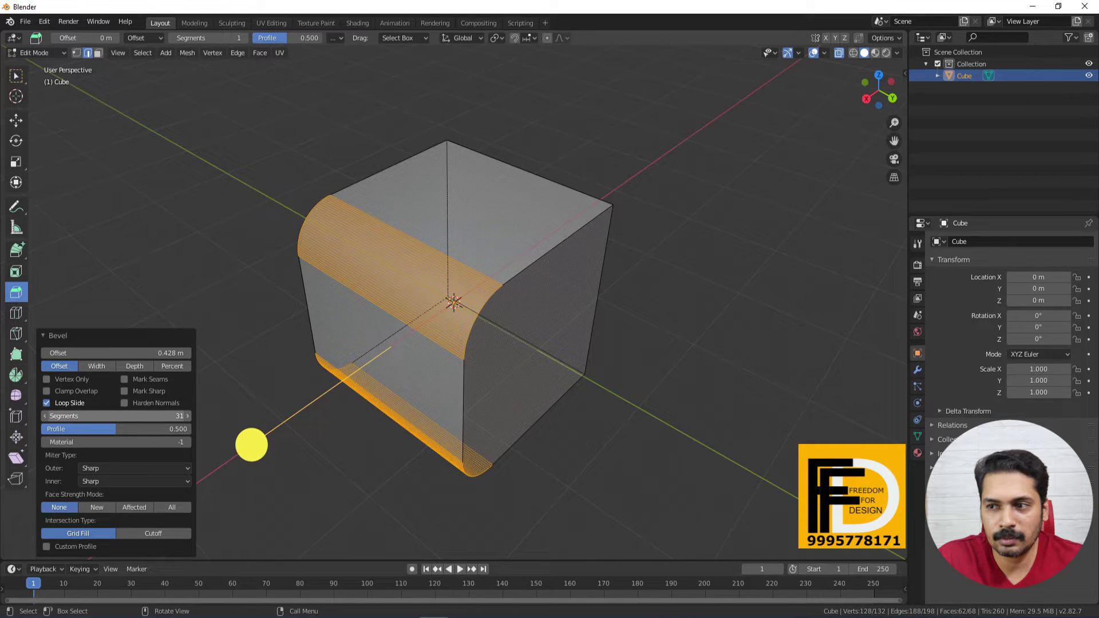
pyautogui.moveTo(369, 328); pyautogui.dragTo(350, 304, button='middle')
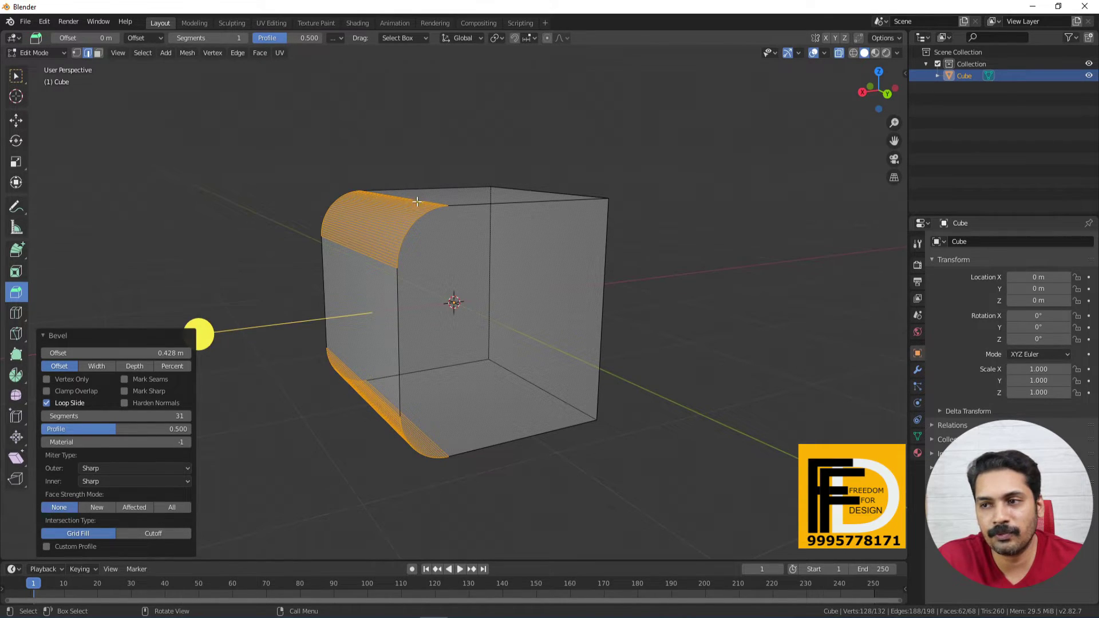
# - Enable Custom Profile for the bevel and reshape its curve into a stepped contour by moving the control points
pyautogui.click(47, 546)
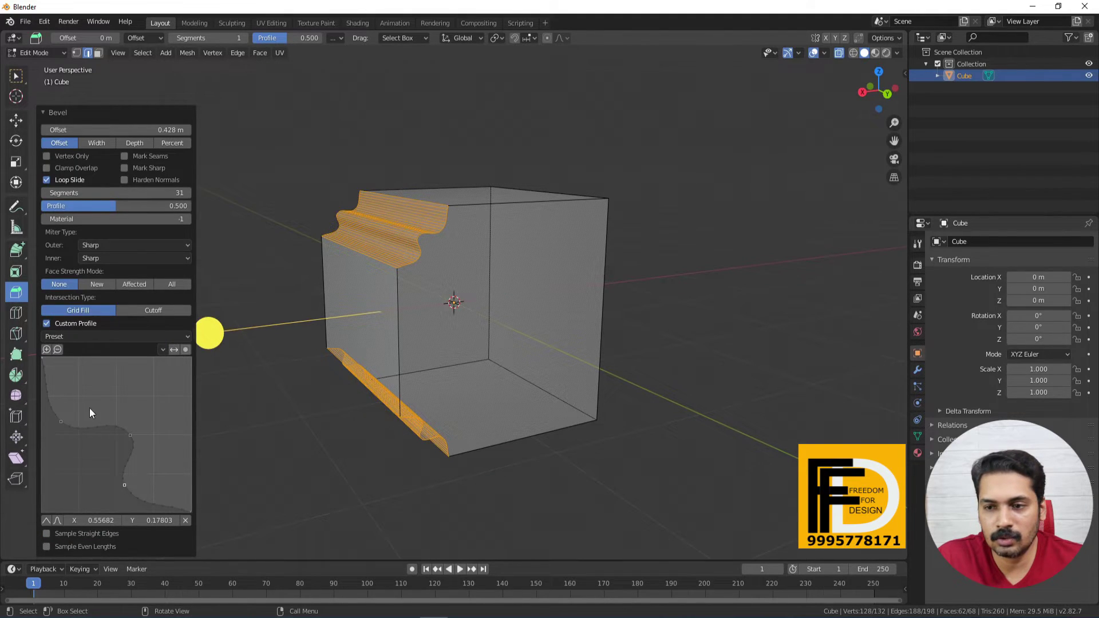
pyautogui.moveTo(135, 436); pyautogui.dragTo(70, 464)
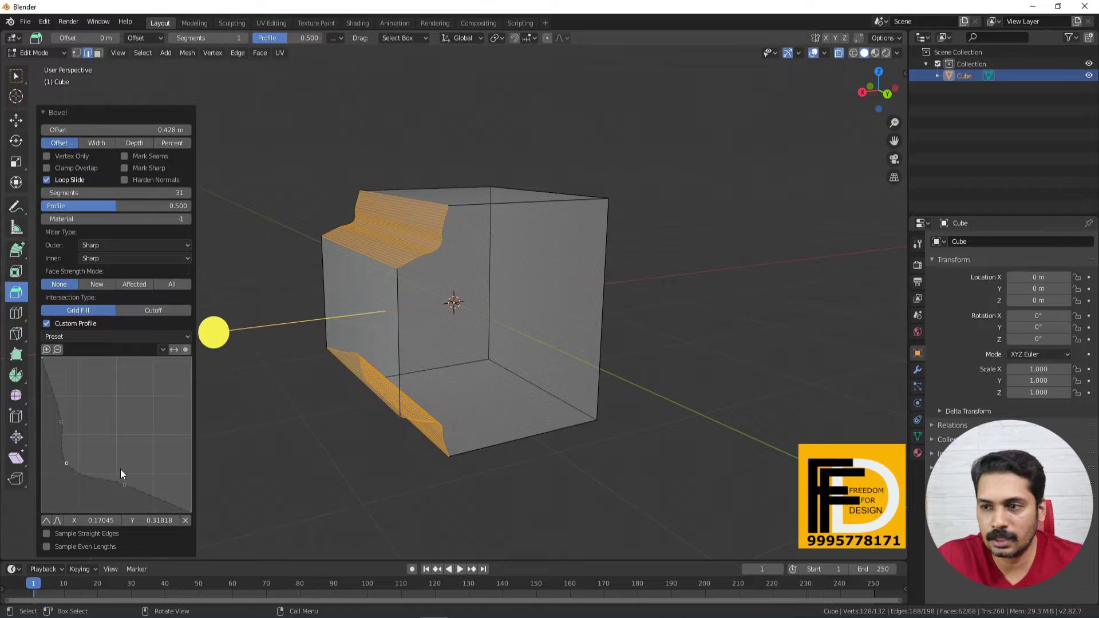
pyautogui.moveTo(124, 488); pyautogui.dragTo(147, 442)
pyautogui.moveTo(72, 422); pyautogui.dragTo(83, 424)
pyautogui.moveTo(66, 464); pyautogui.dragTo(150, 481)
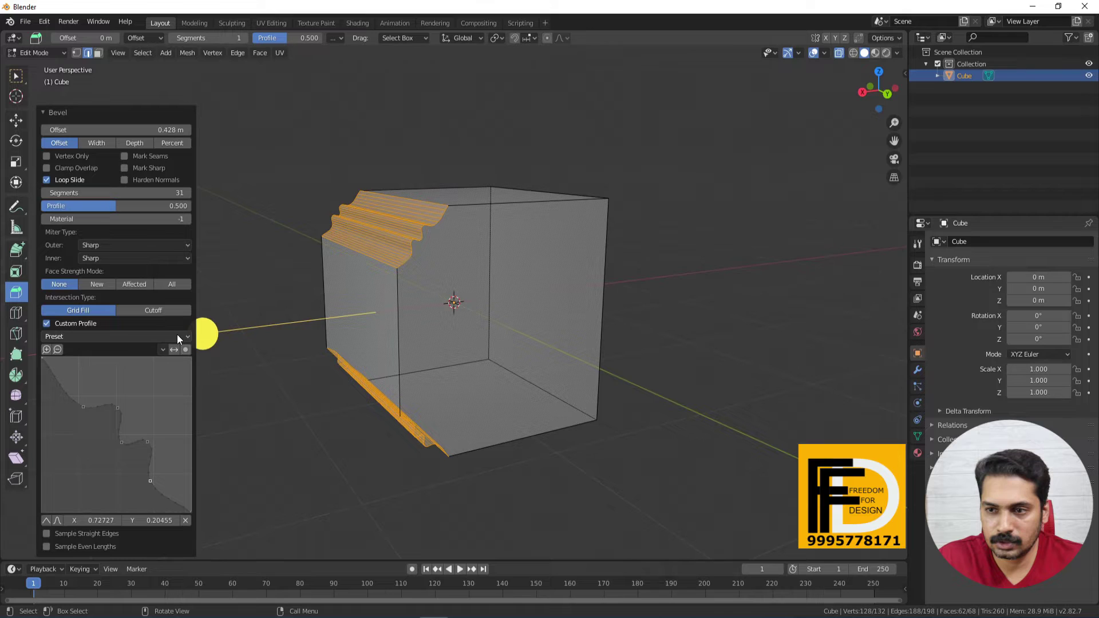
# - Try the Support Loops, Cornice Moulding, Crown Moulding and Steps profile presets on the bevel
pyautogui.click(176, 336)
pyautogui.click(74, 360)
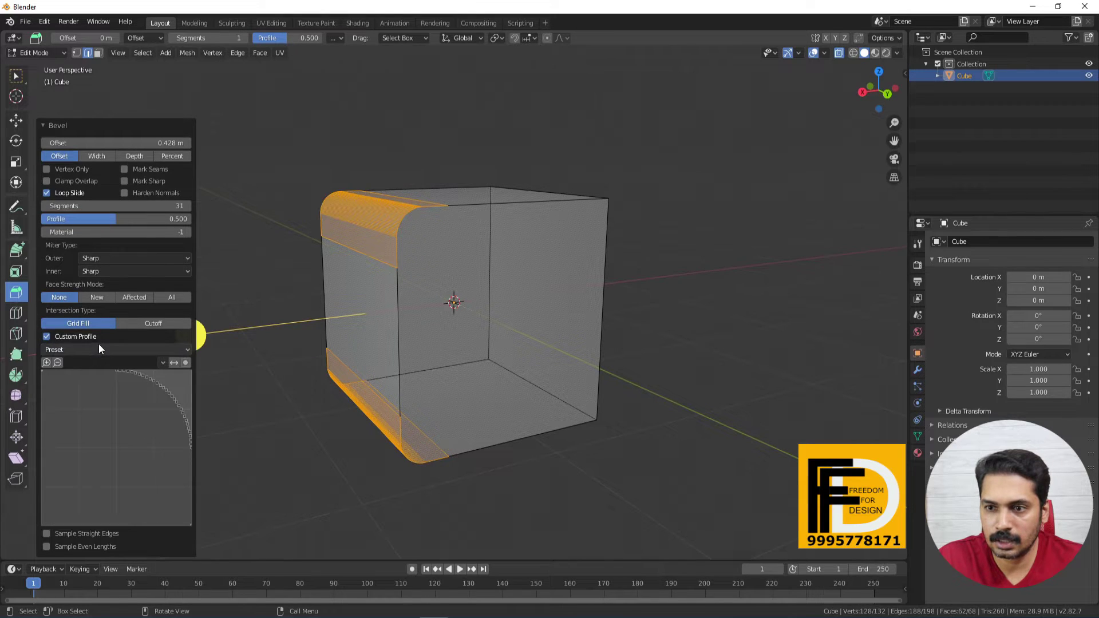
pyautogui.click(98, 349)
pyautogui.click(71, 384)
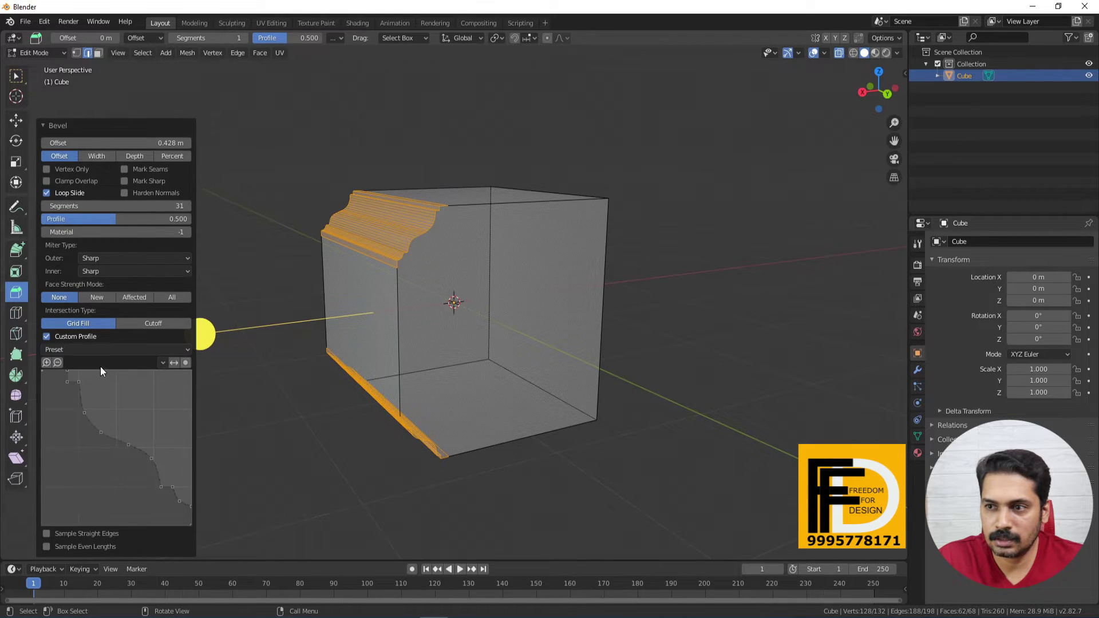
pyautogui.click(94, 349)
pyautogui.click(64, 397)
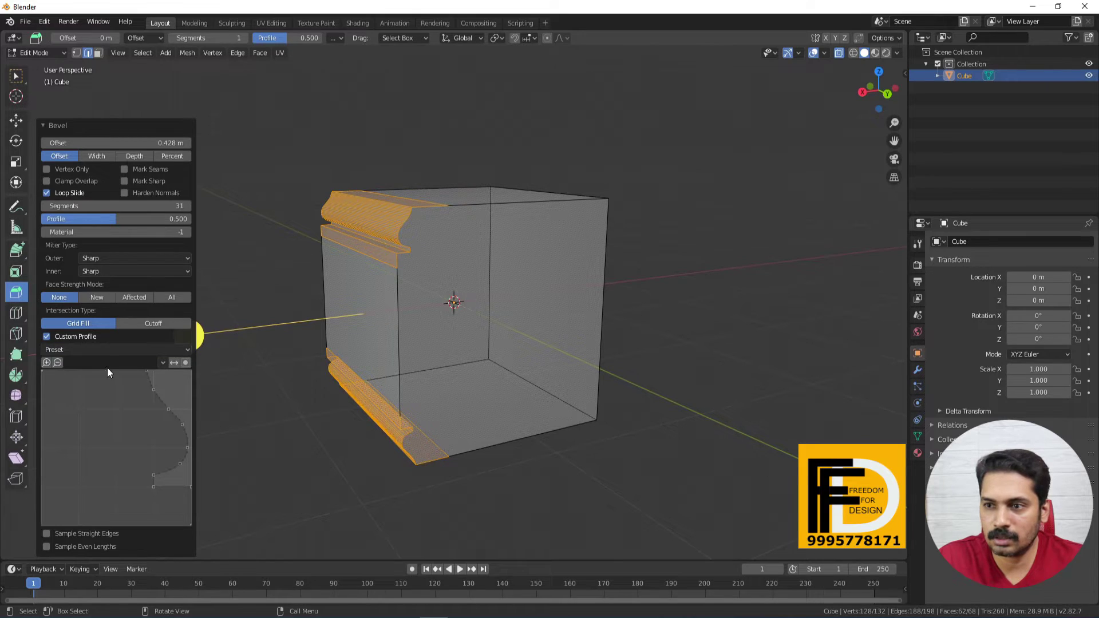
pyautogui.click(99, 350)
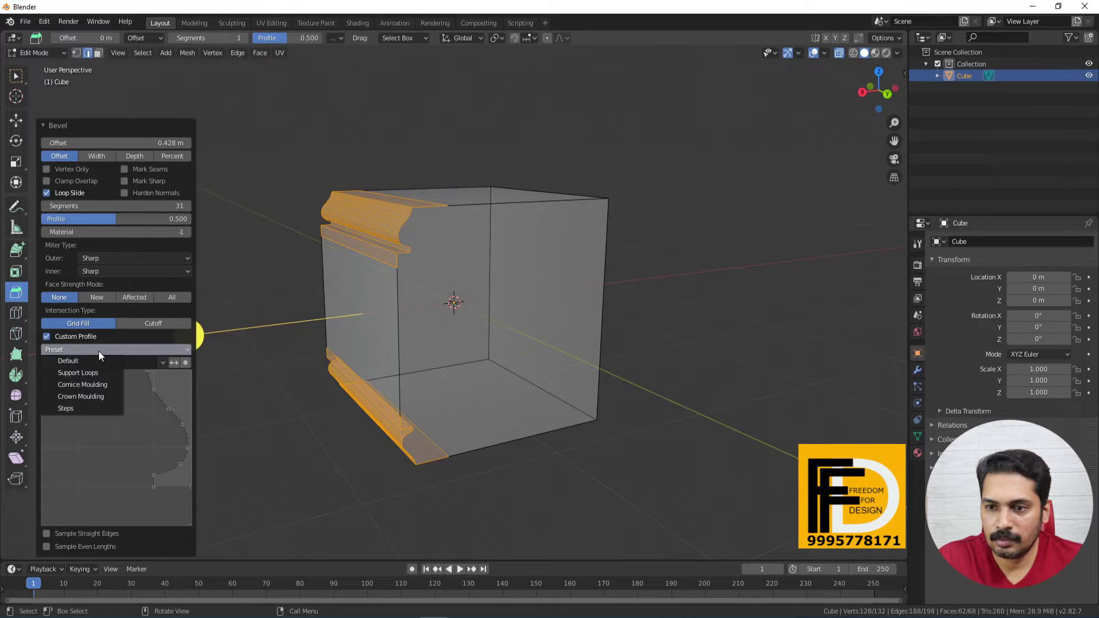
pyautogui.click(73, 407)
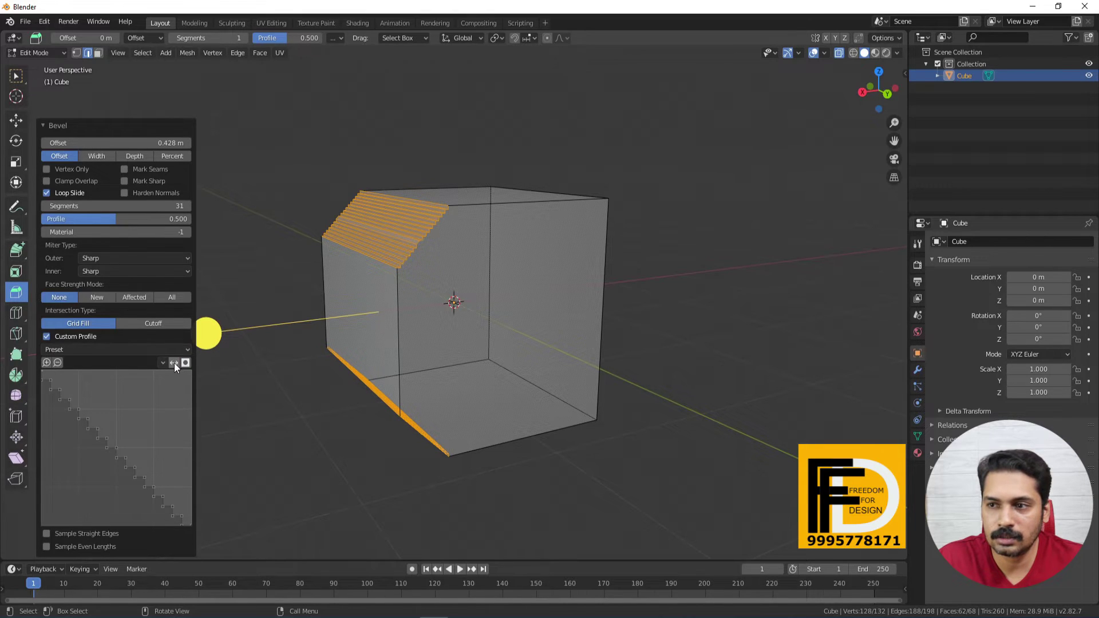
# - Apply the Cornice Moulding preset to the bevel profile and reverse its path
pyautogui.click(142, 350)
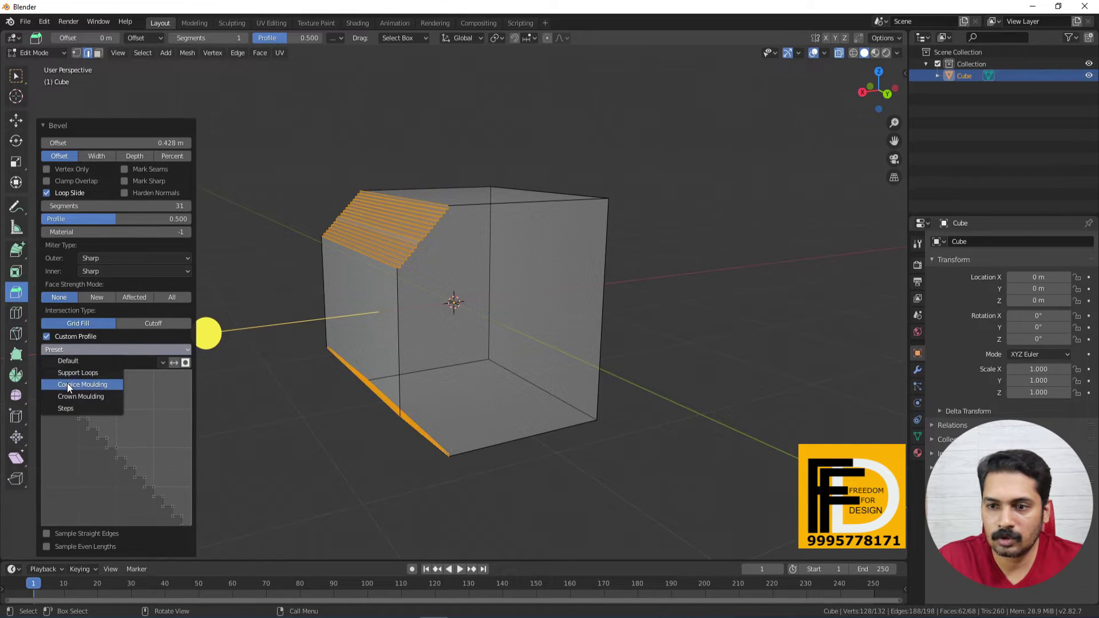
pyautogui.click(67, 384)
pyautogui.click(177, 363)
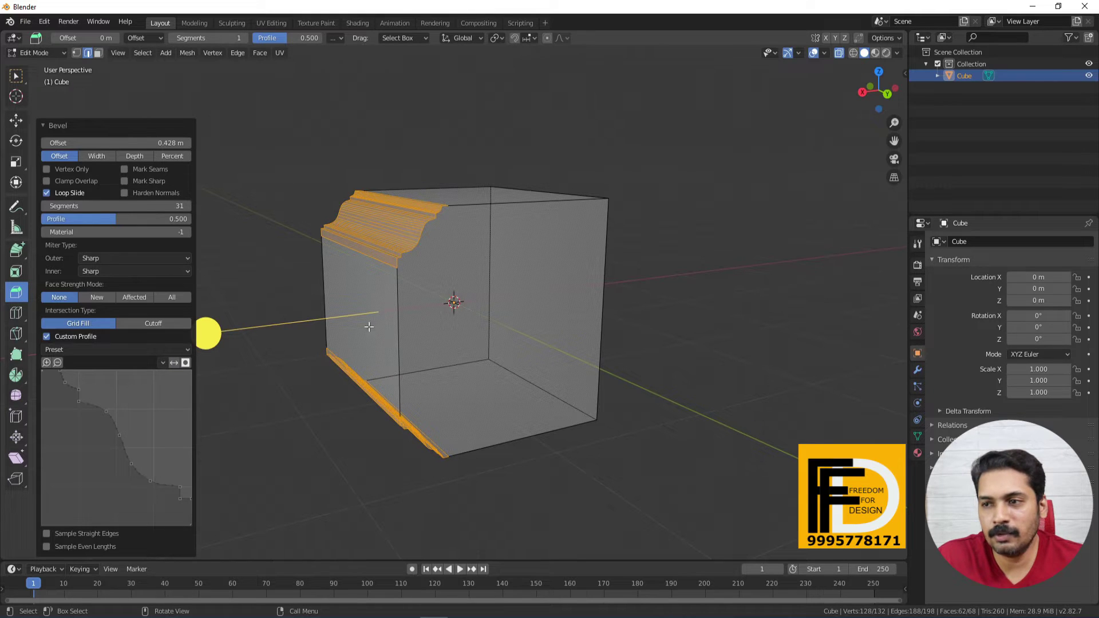
# - Select the upper and lower edges on the cube's opposite side and bevel them by 0.443 m with 16 segments
pyautogui.moveTo(326, 301); pyautogui.dragTo(324, 361, button='middle')
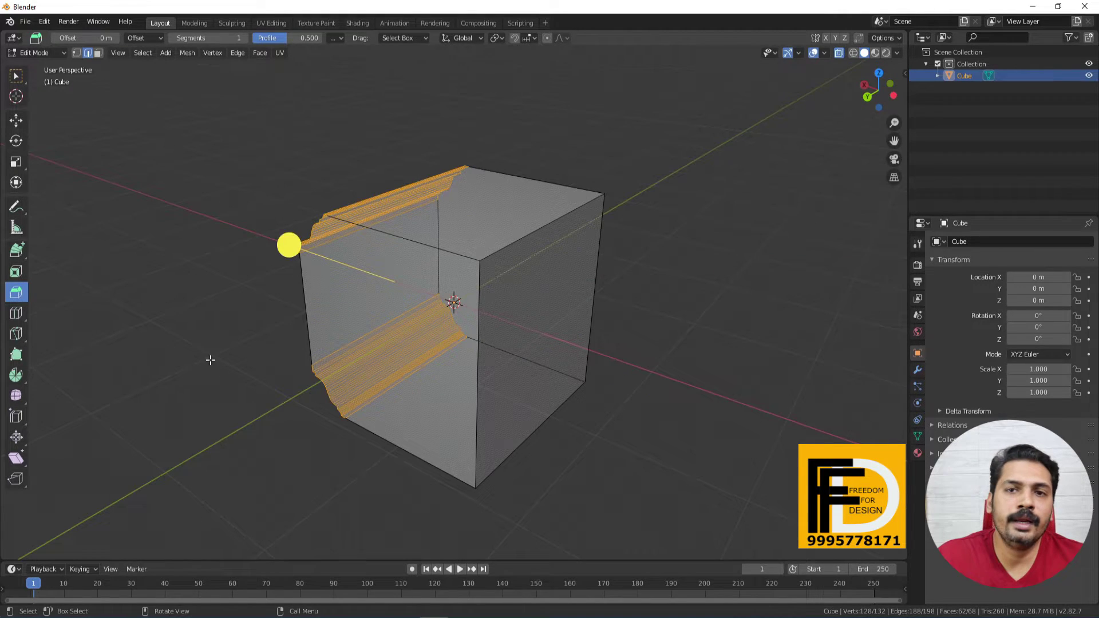
pyautogui.moveTo(252, 363); pyautogui.dragTo(228, 361, button='middle')
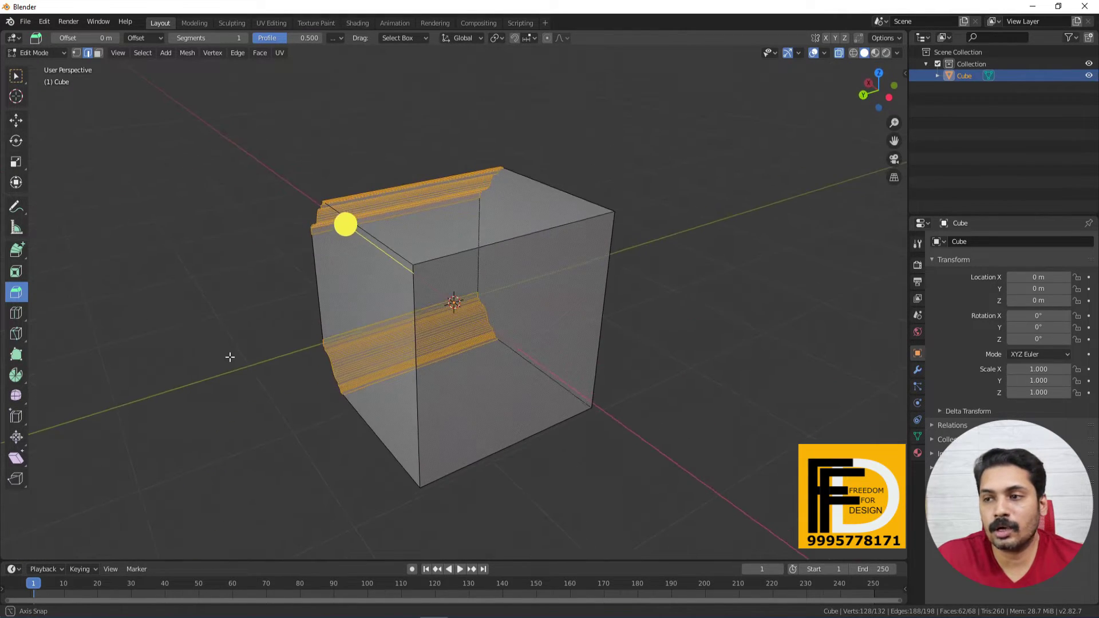
pyautogui.click(506, 243)
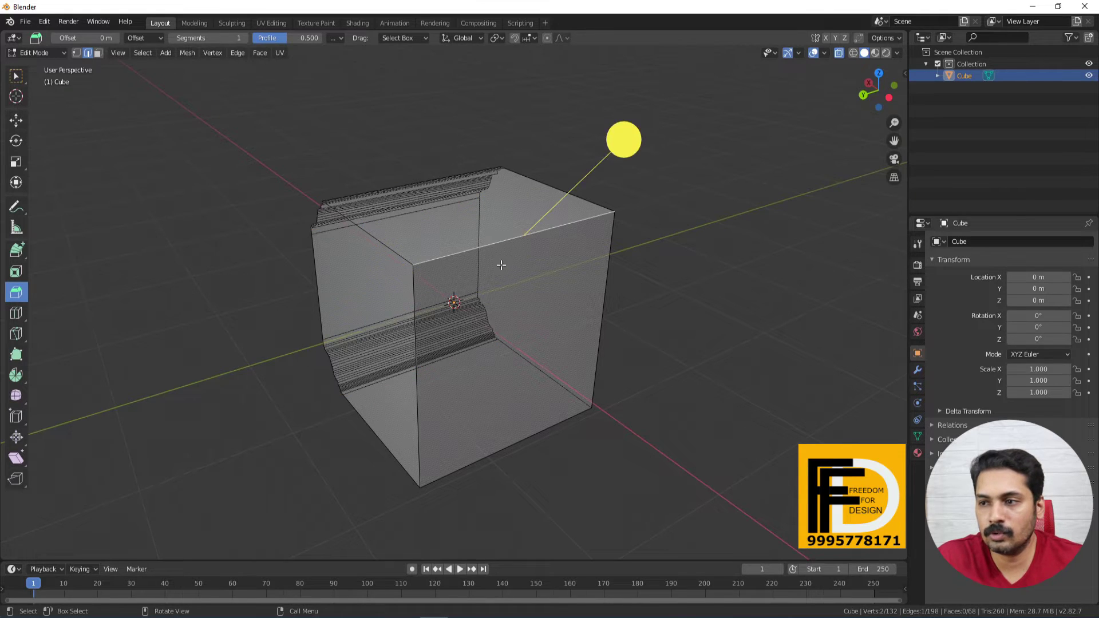
pyautogui.keyDown('shift'); pyautogui.click(497, 452); pyautogui.keyUp('shift')
pyautogui.hotkey('ctrl', 'b')
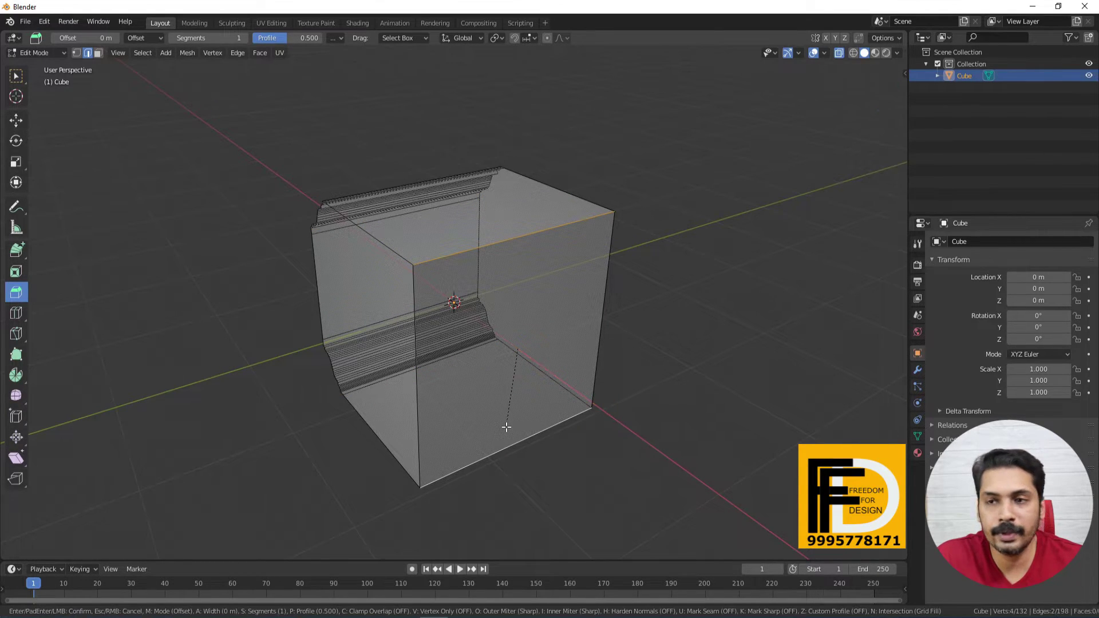
pyautogui.click(608, 451)
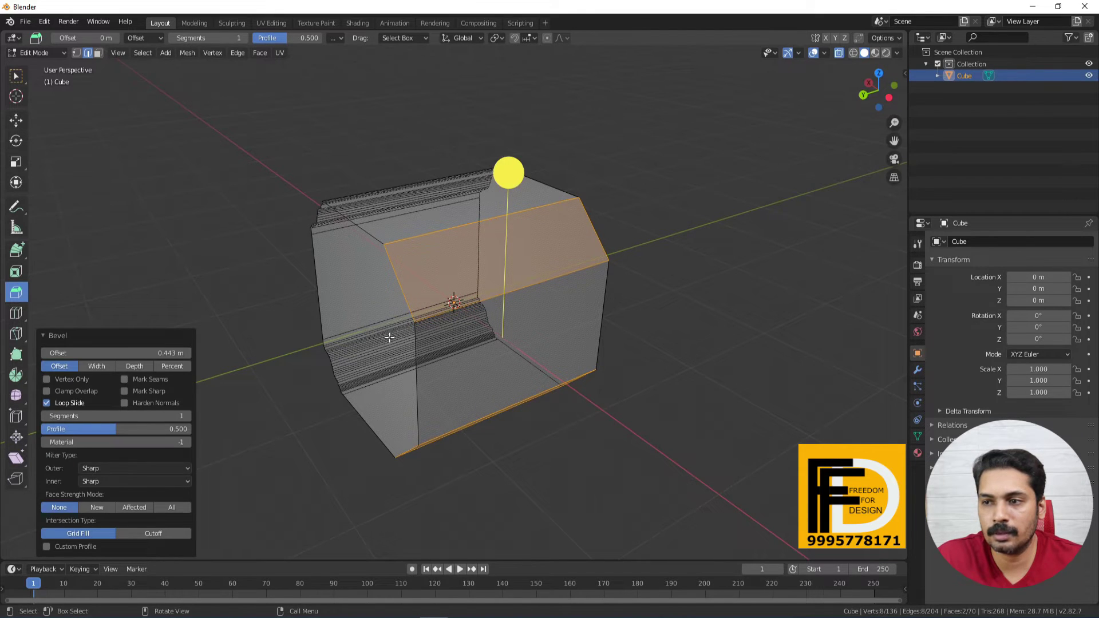
pyautogui.moveTo(473, 358); pyautogui.dragTo(512, 334, button='middle')
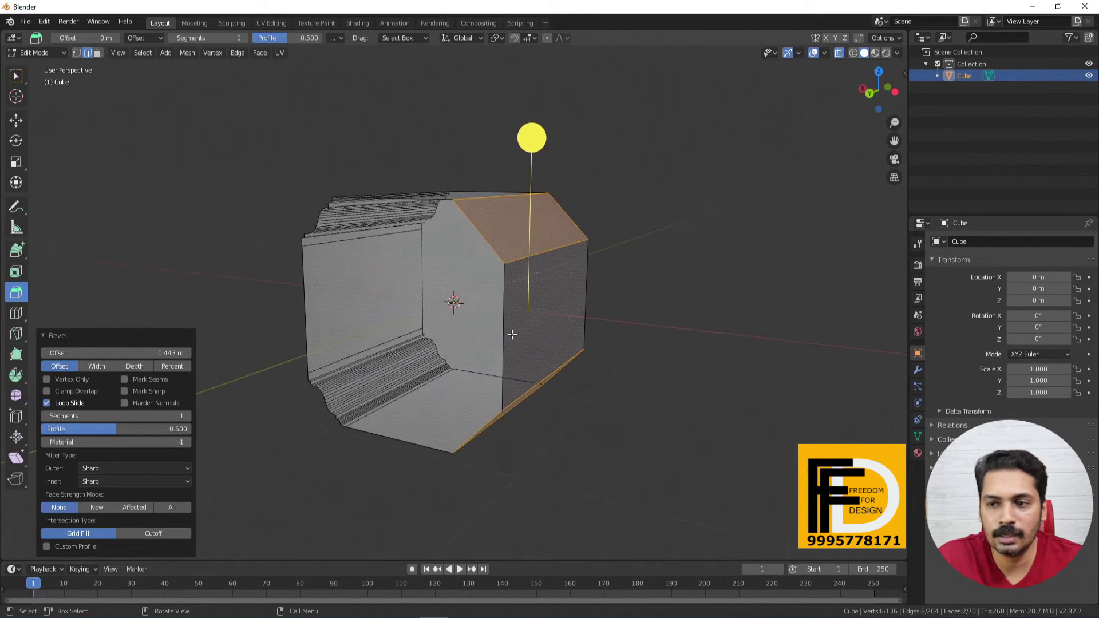
pyautogui.moveTo(161, 416); pyautogui.dragTo(195, 416)
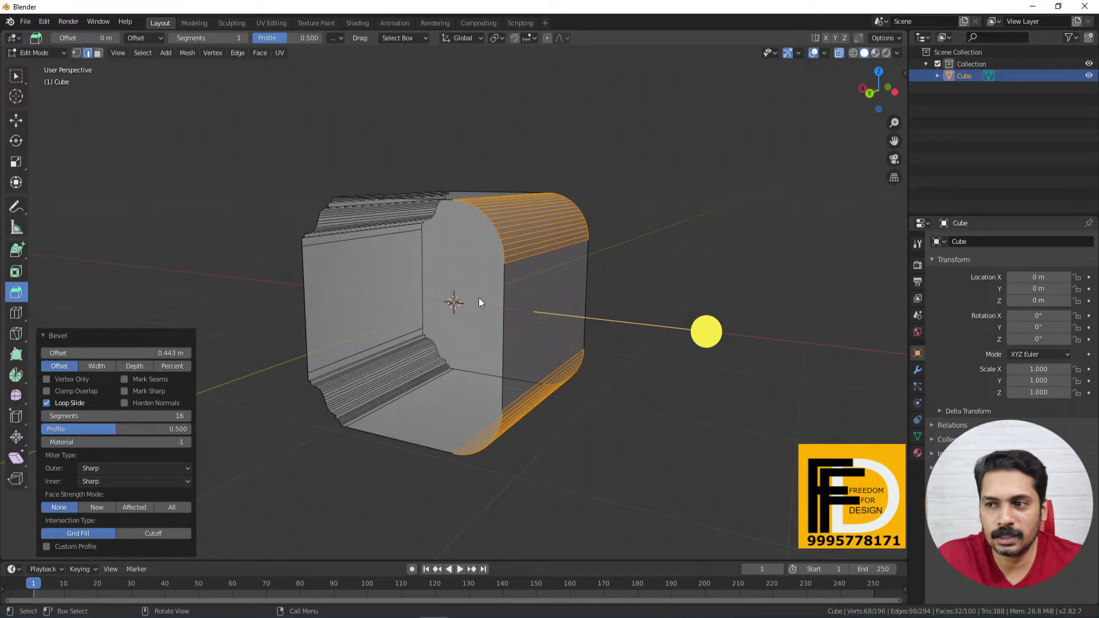
# - Enable Custom Profile on the new bevel, lower a middle point of its curve, and clear the mesh selection
pyautogui.click(48, 547)
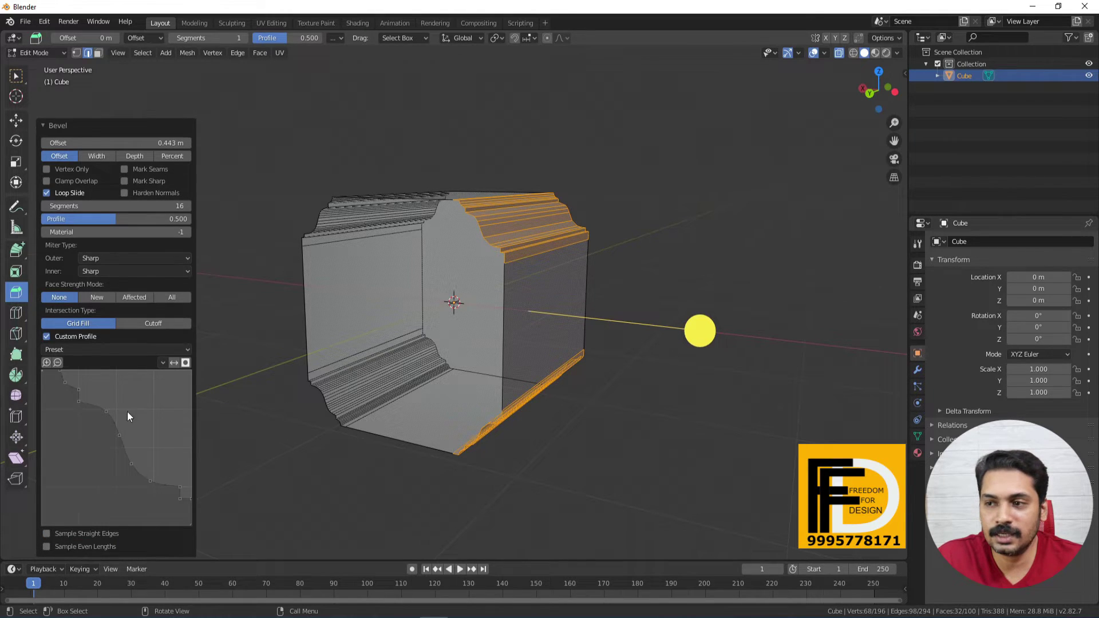
pyautogui.moveTo(118, 433); pyautogui.dragTo(122, 474)
pyautogui.click(277, 438)
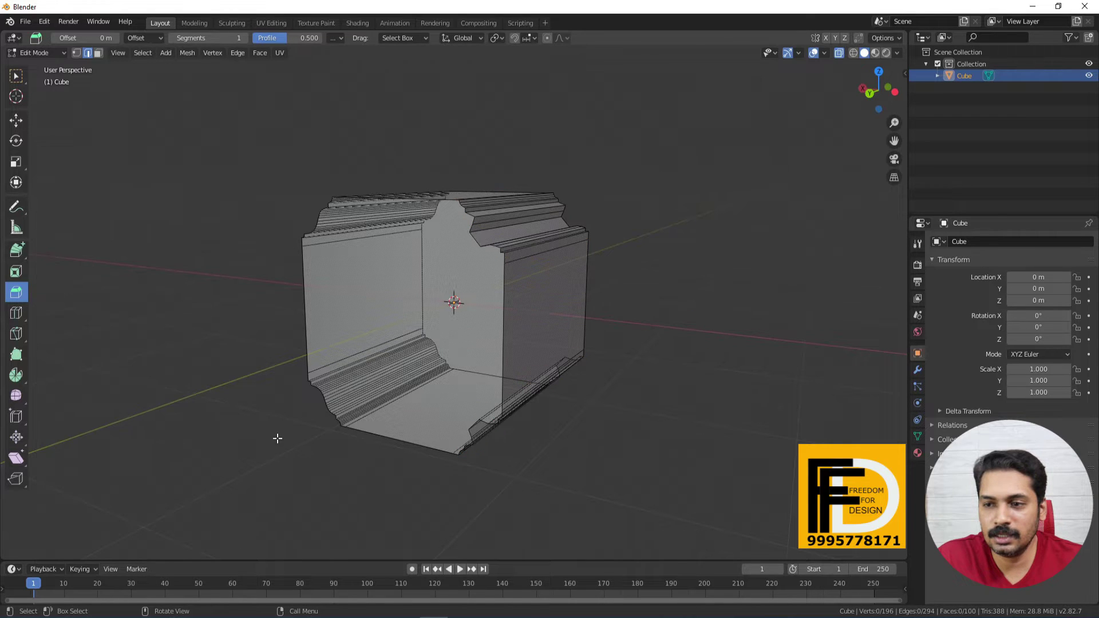
# - Select a vertical corner edge between the moulded edges and bevel it by about 0.72 m with 16 segments and the custom profile
pyautogui.moveTo(537, 287); pyautogui.dragTo(462, 309, button='middle')
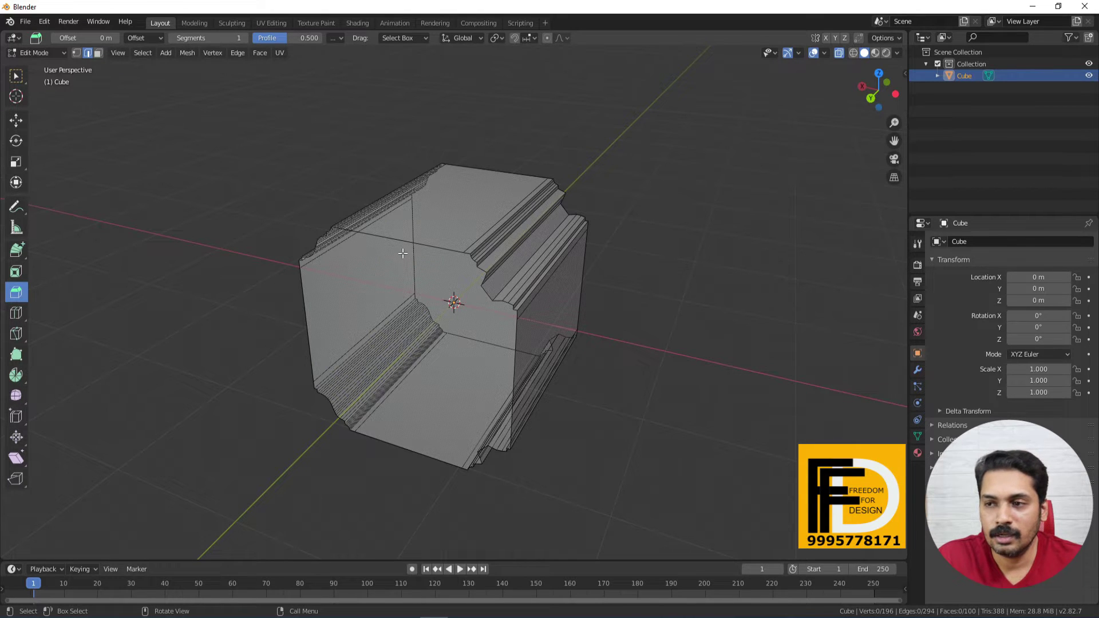
pyautogui.moveTo(405, 410); pyautogui.dragTo(439, 387, button='middle')
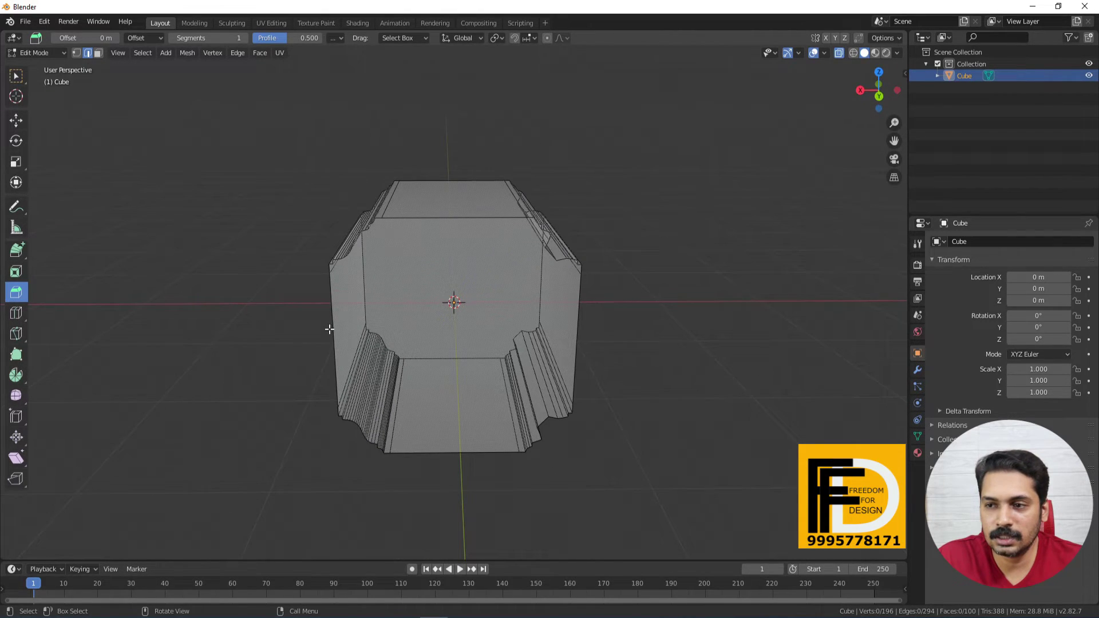
pyautogui.moveTo(329, 329); pyautogui.dragTo(461, 368, button='middle')
pyautogui.click(437, 360)
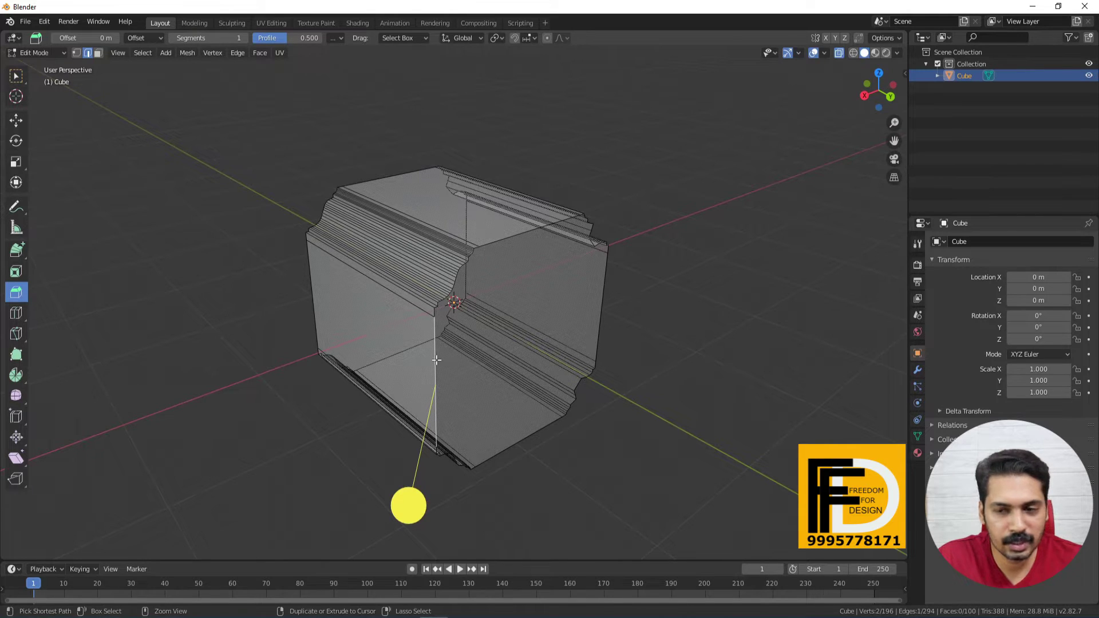
pyautogui.moveTo(437, 359); pyautogui.dragTo(562, 376)
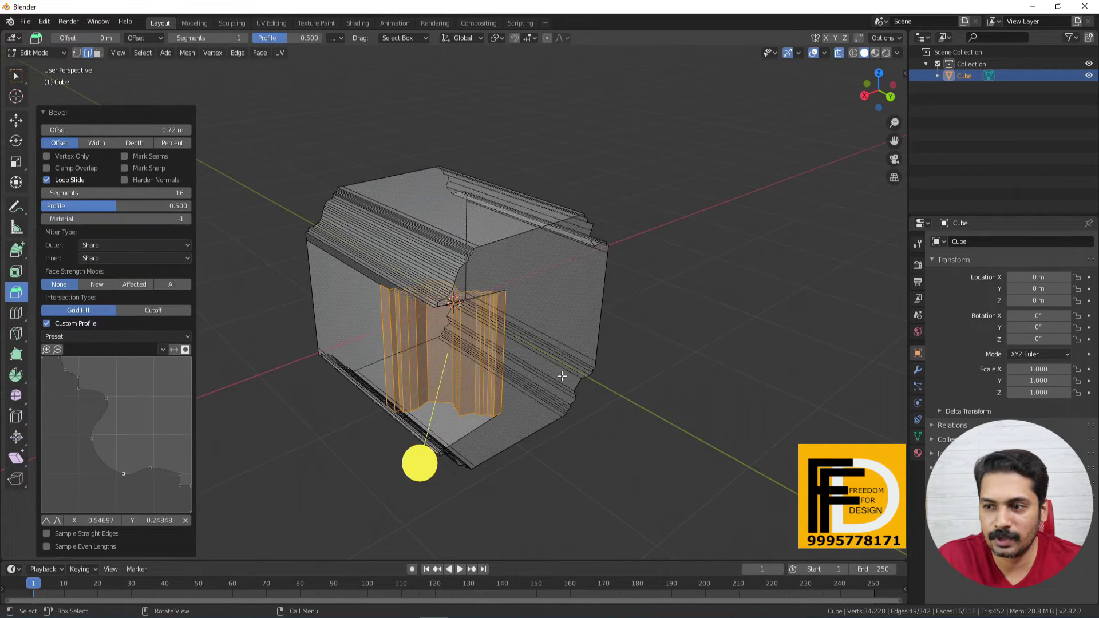
# - Select the other vertical edge of the same end face and bevel it by about 0.684 m with 16 custom-profile segments
pyautogui.moveTo(562, 376); pyautogui.dragTo(477, 383, button='middle')
pyautogui.click(525, 364)
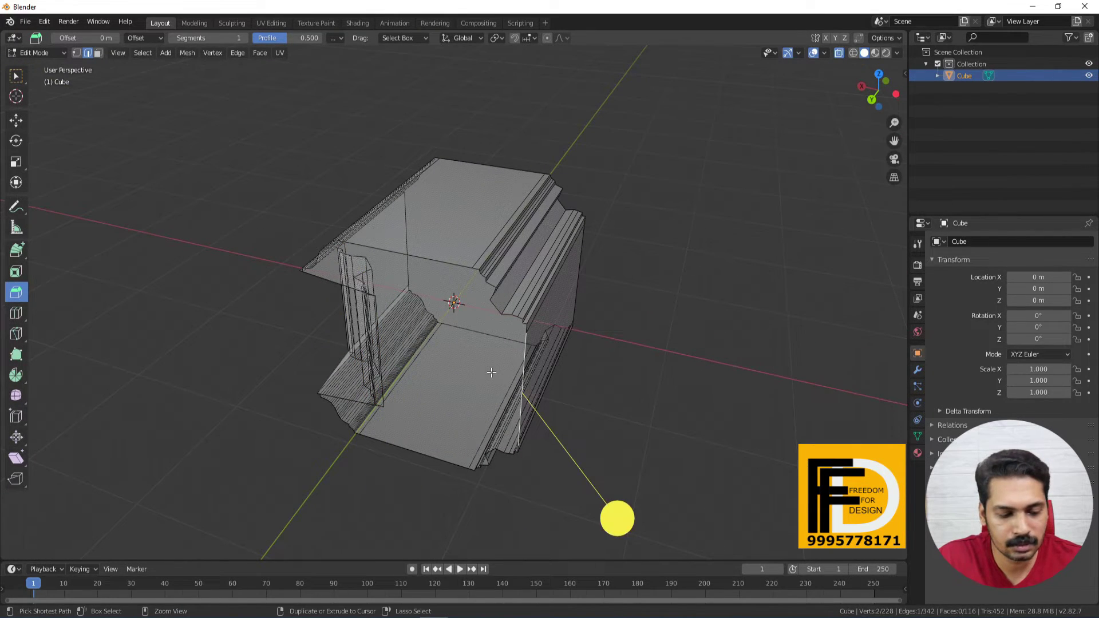
pyautogui.hotkey('ctrl', 'e')
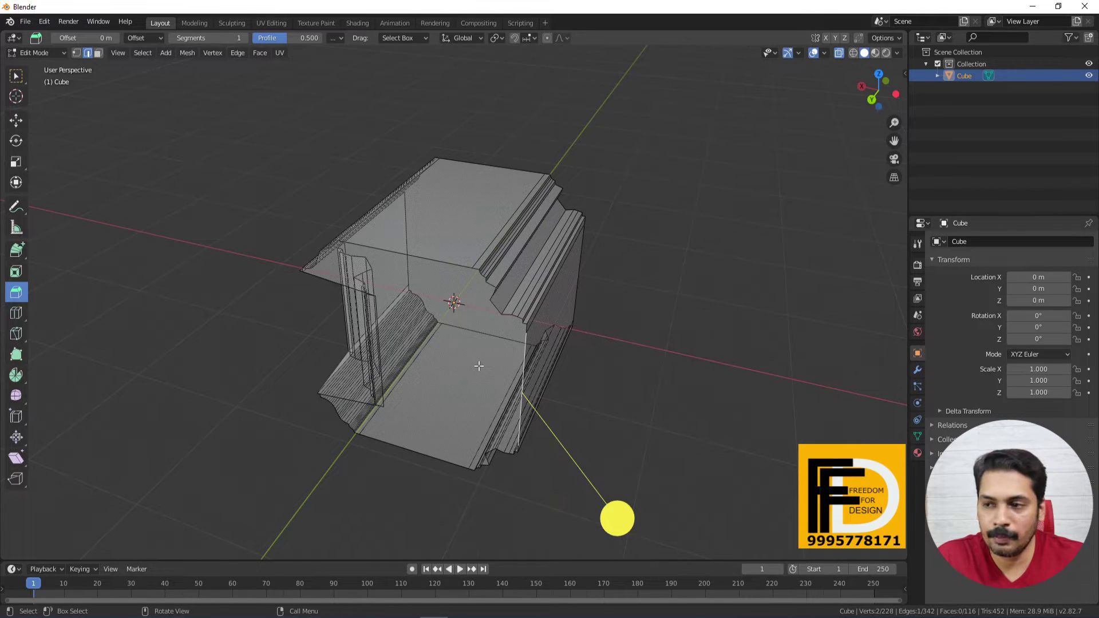
pyautogui.moveTo(479, 366); pyautogui.dragTo(408, 382)
pyautogui.moveTo(409, 381); pyautogui.dragTo(766, 151, button='middle')
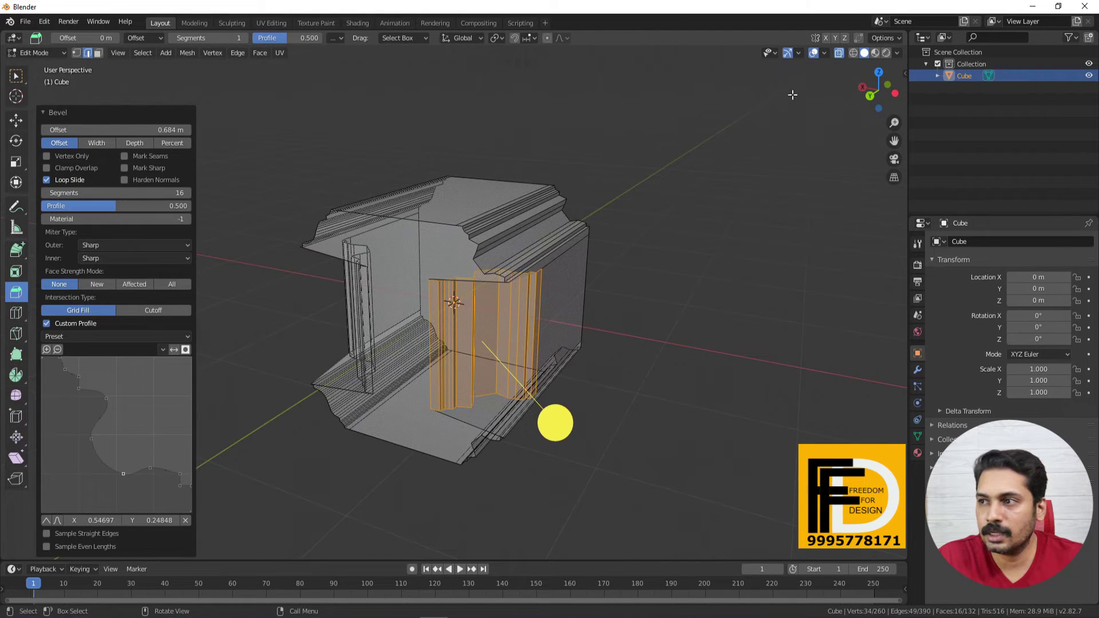
# - Turn off X-ray, clear the selection, and inspect the beveled moulding shapes from several sides
pyautogui.click(839, 53)
pyautogui.click(665, 250)
pyautogui.moveTo(665, 249); pyautogui.dragTo(467, 297, button='middle')
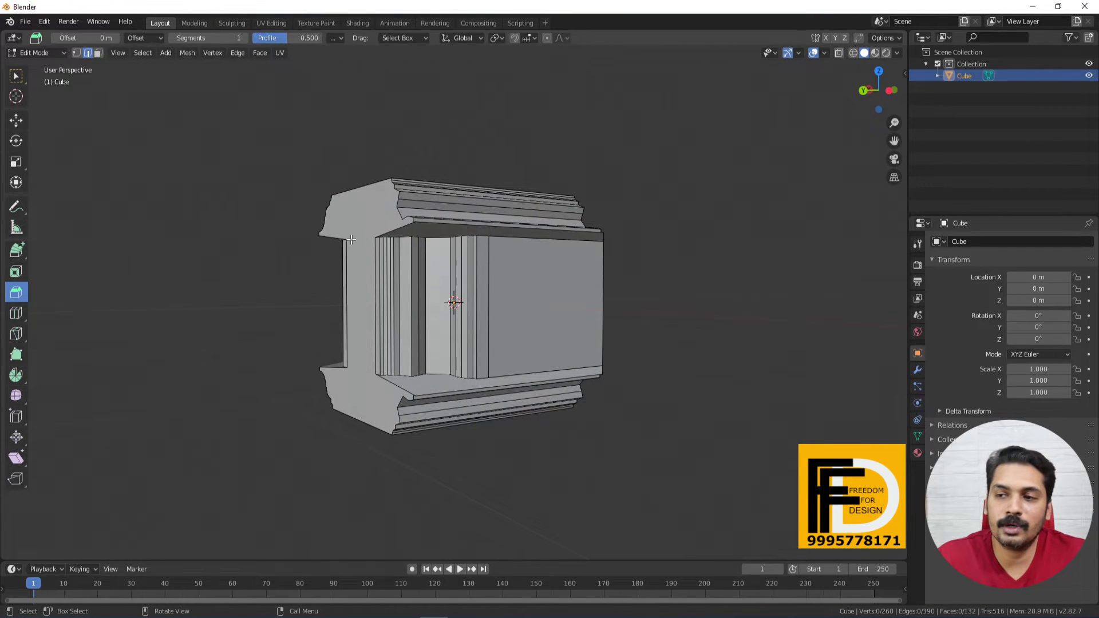
pyautogui.moveTo(378, 300); pyautogui.dragTo(416, 368, button='middle')
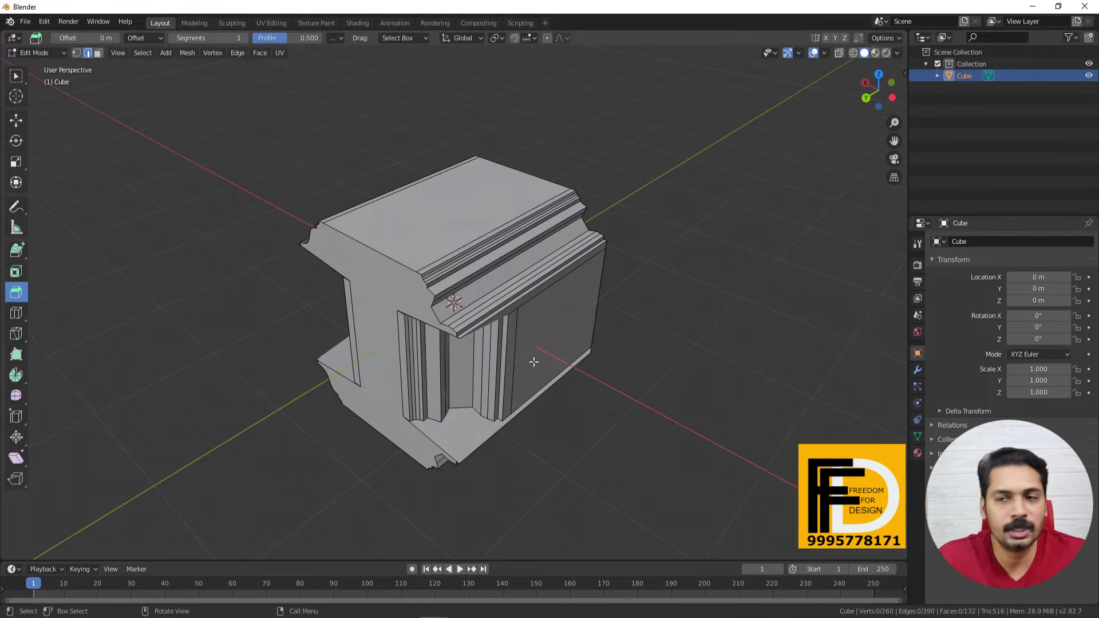
pyautogui.moveTo(420, 396); pyautogui.dragTo(461, 351, button='middle')
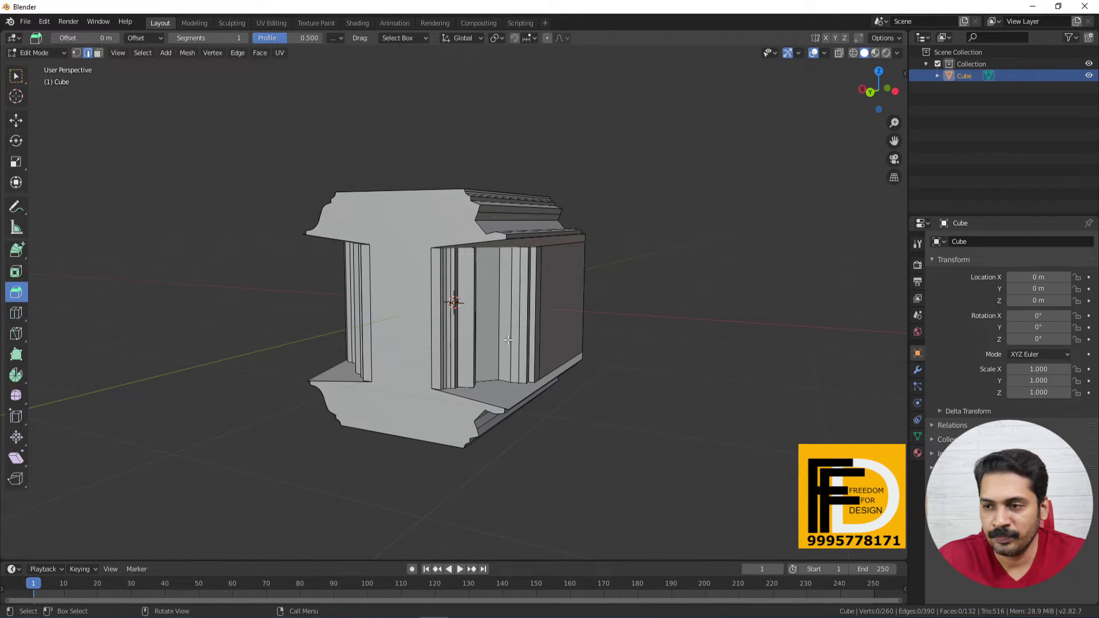
pyautogui.moveTo(508, 340); pyautogui.dragTo(397, 398, button='middle')
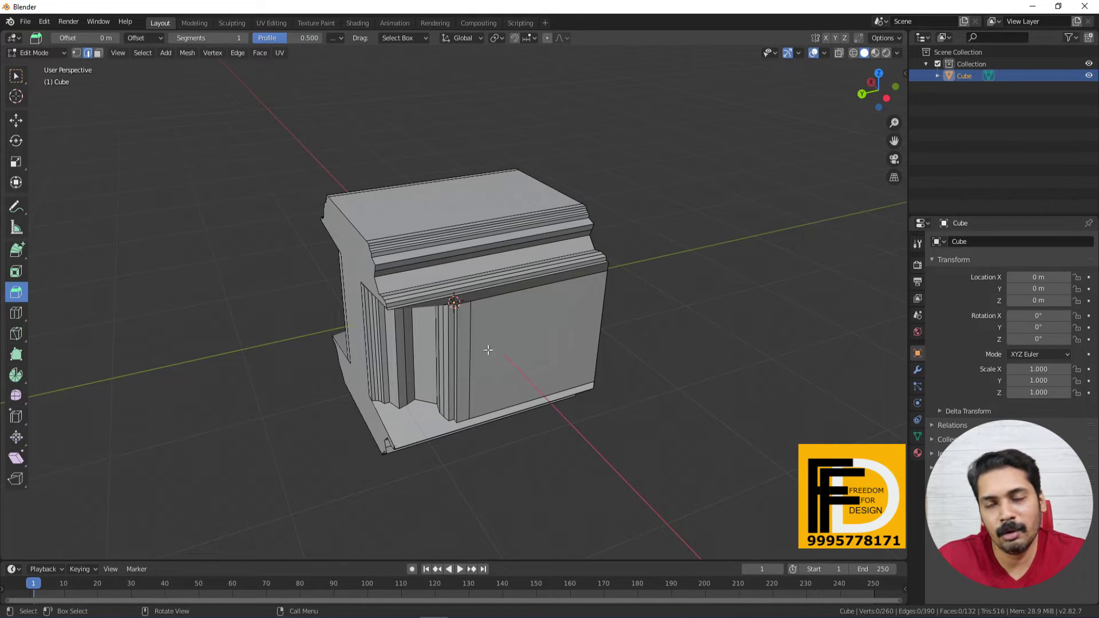
pyautogui.moveTo(509, 340); pyautogui.dragTo(362, 342, button='middle')
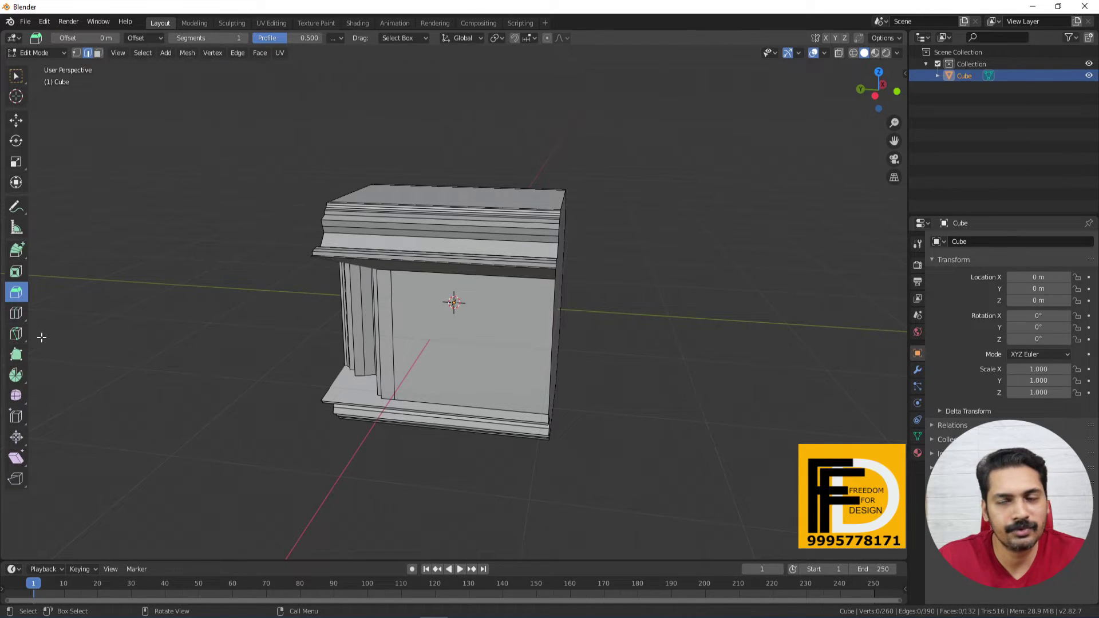
# - Replace the beveled cube with a new mesh cube and enter Edit Mode on it
pyautogui.press('Tab')
pyautogui.press('Delete')
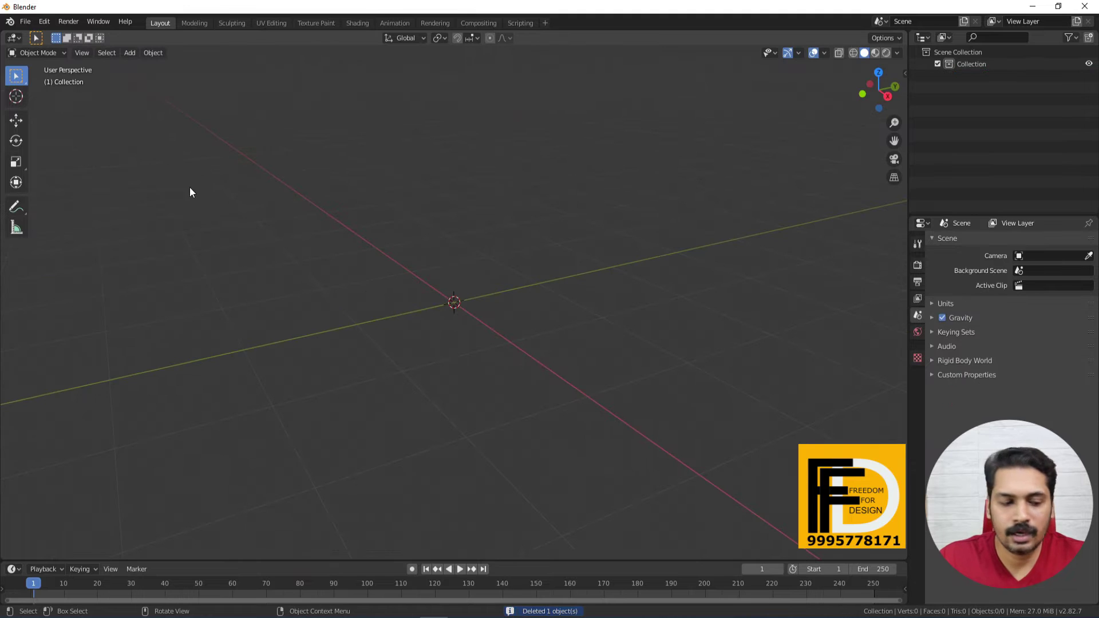
pyautogui.hotkey('shift', 'a')
pyautogui.moveTo(191, 187)
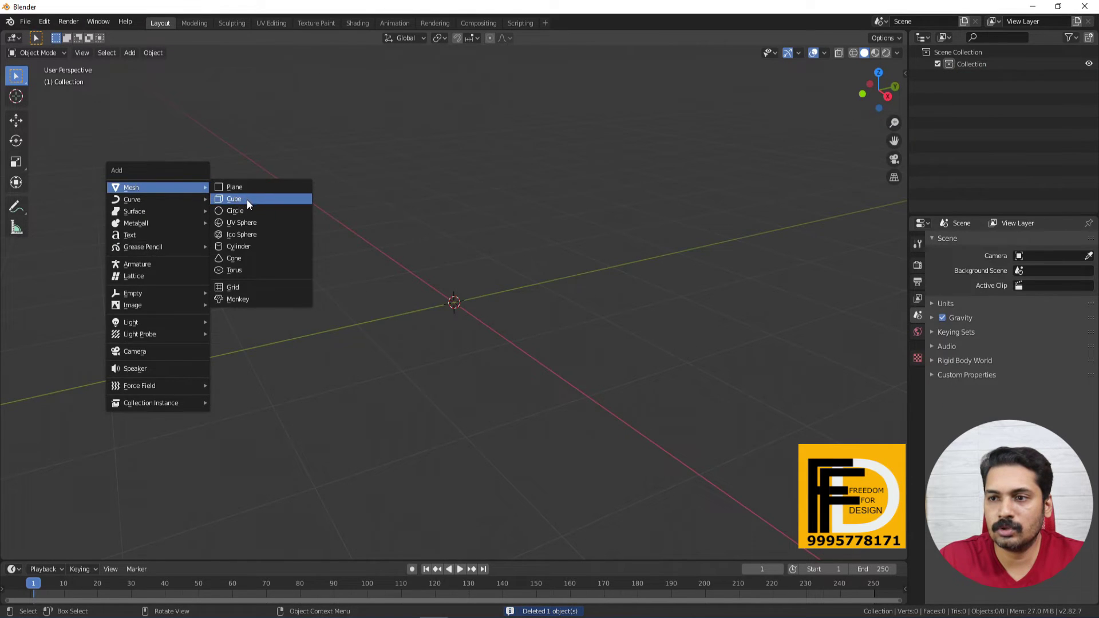
pyautogui.click(246, 199)
pyautogui.moveTo(269, 241); pyautogui.dragTo(127, 257, button='middle')
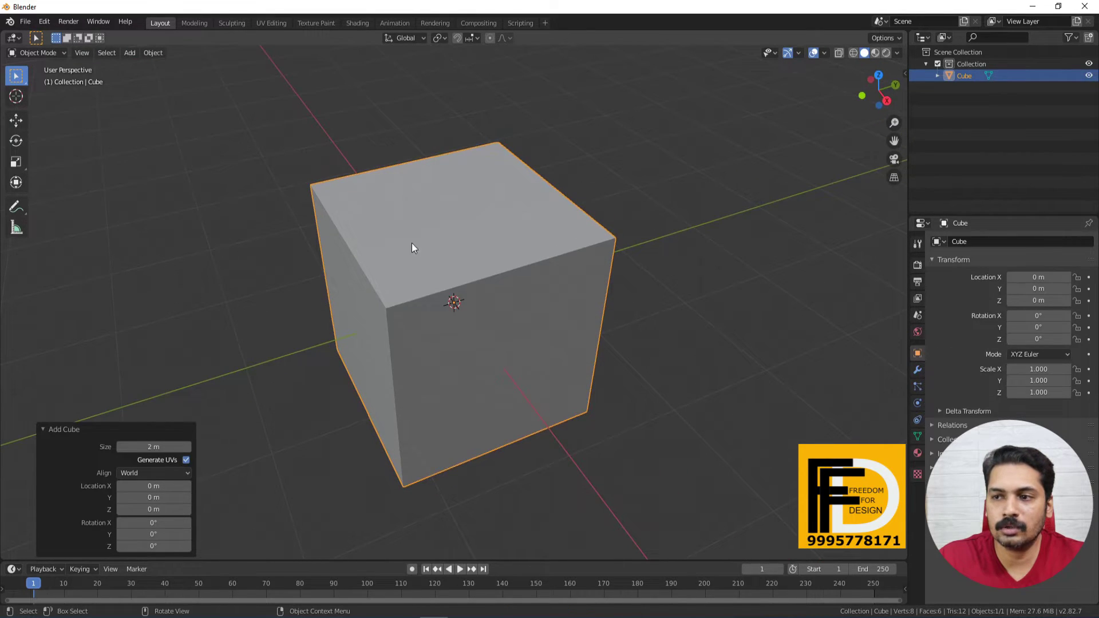
pyautogui.press('Tab')
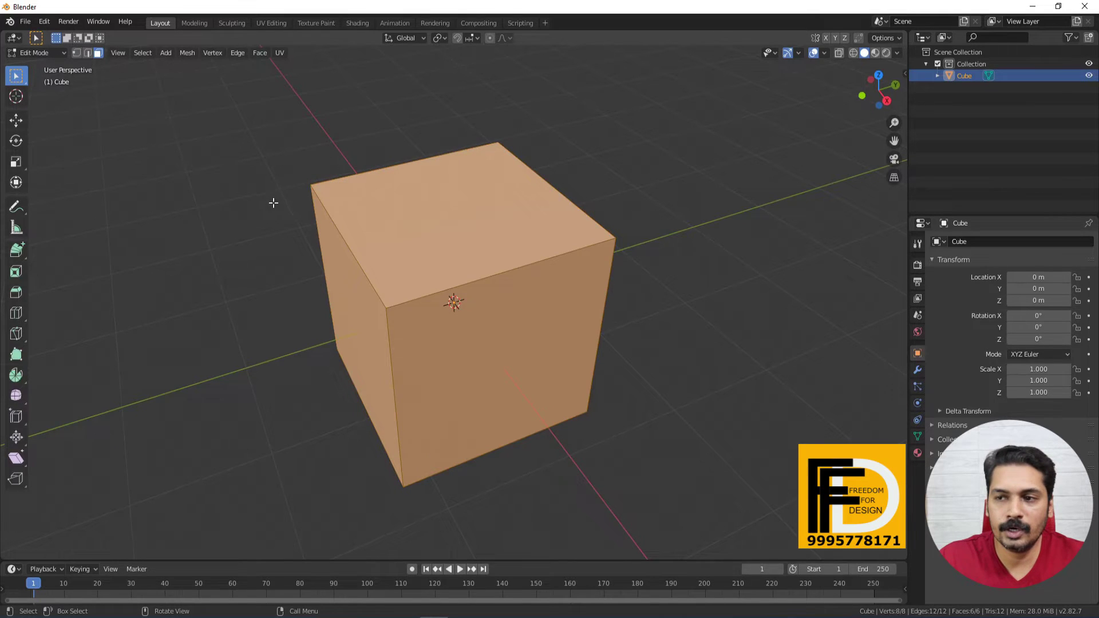
# - Try single loop cuts around the cube in all three directions with the Loop Cut tool, including extra cuts between existing loops
pyautogui.click(23, 313)
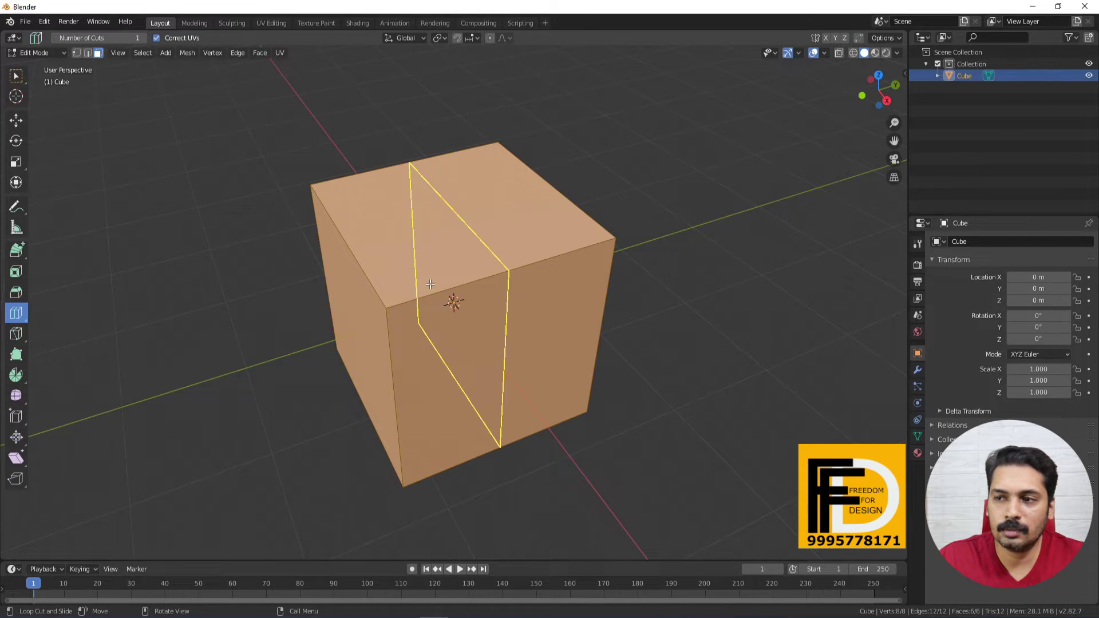
pyautogui.scroll(1, 430, 284)
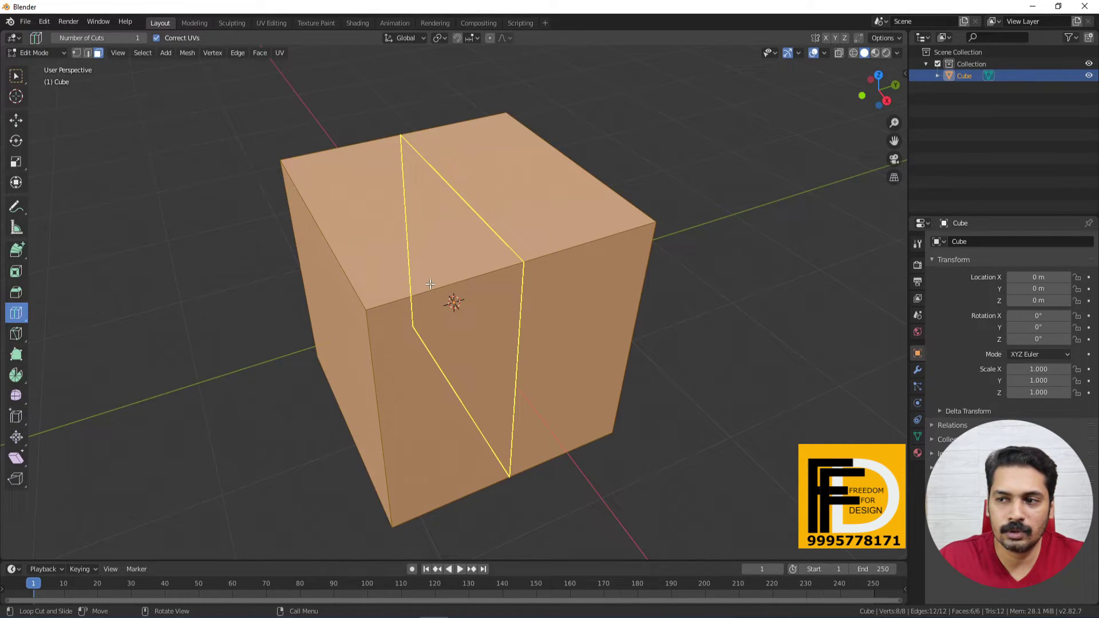
pyautogui.click(430, 285)
pyautogui.scroll(1, 436, 291)
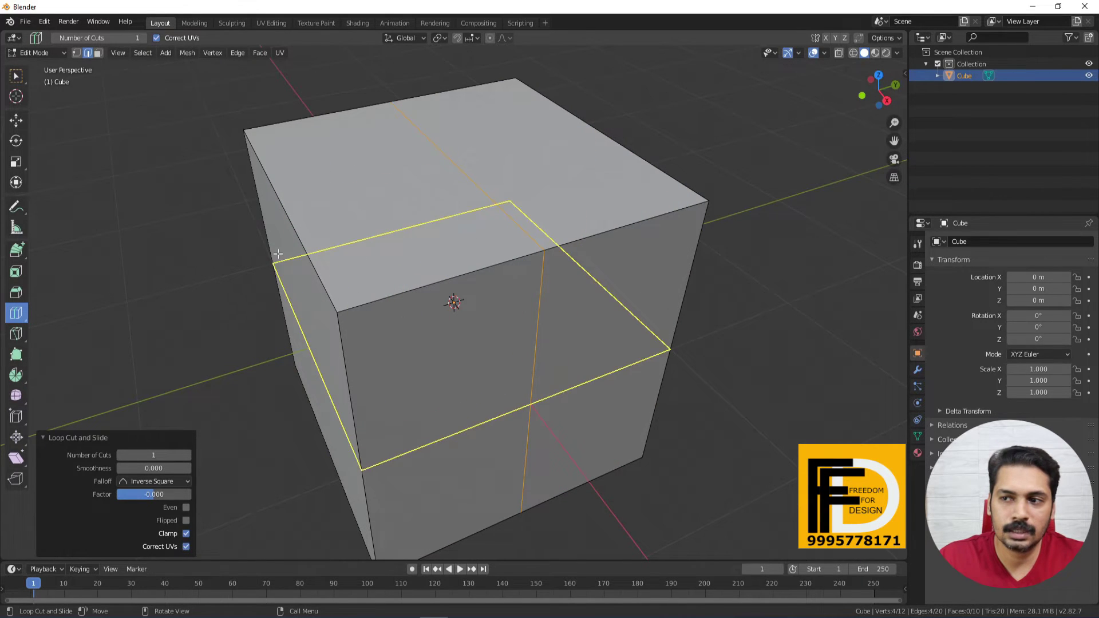
pyautogui.click(305, 252)
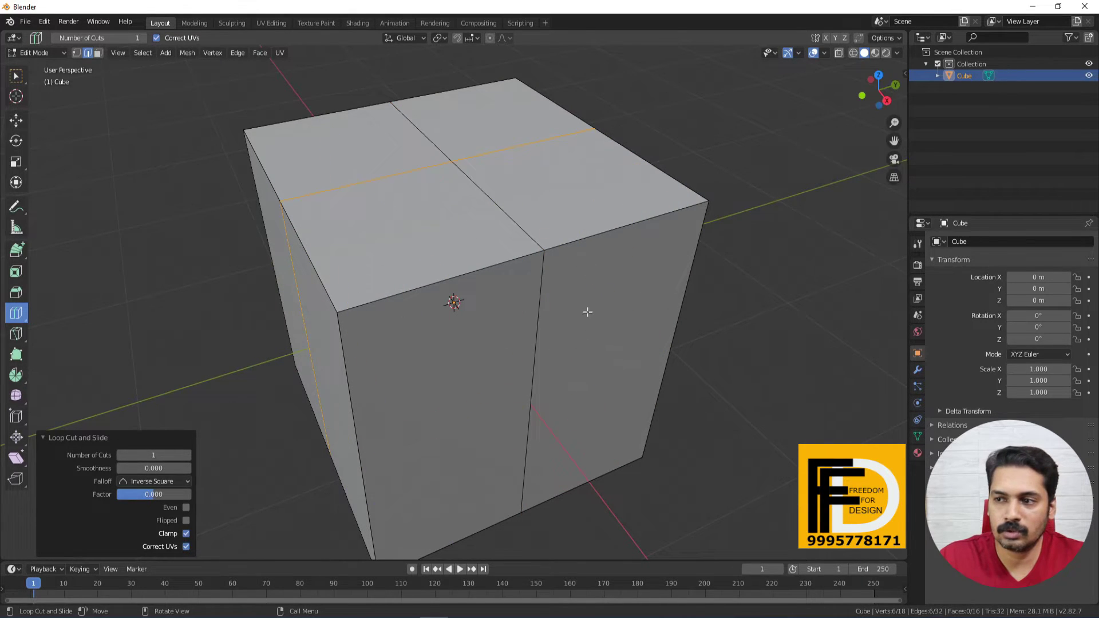
pyautogui.moveTo(350, 363); pyautogui.dragTo(374, 299, button='middle')
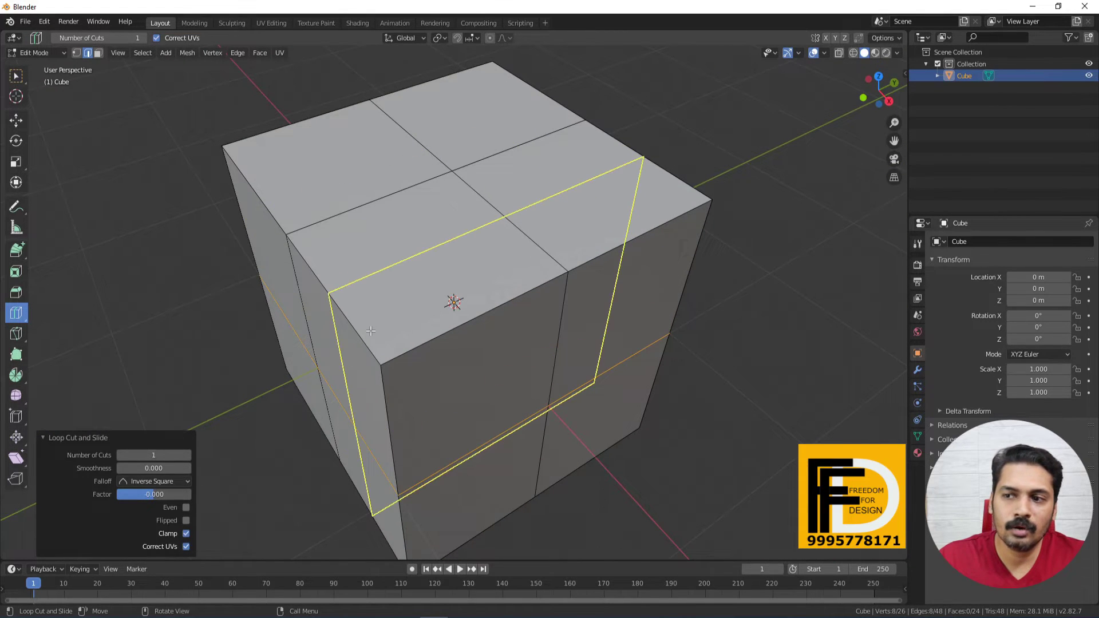
pyautogui.click(370, 331)
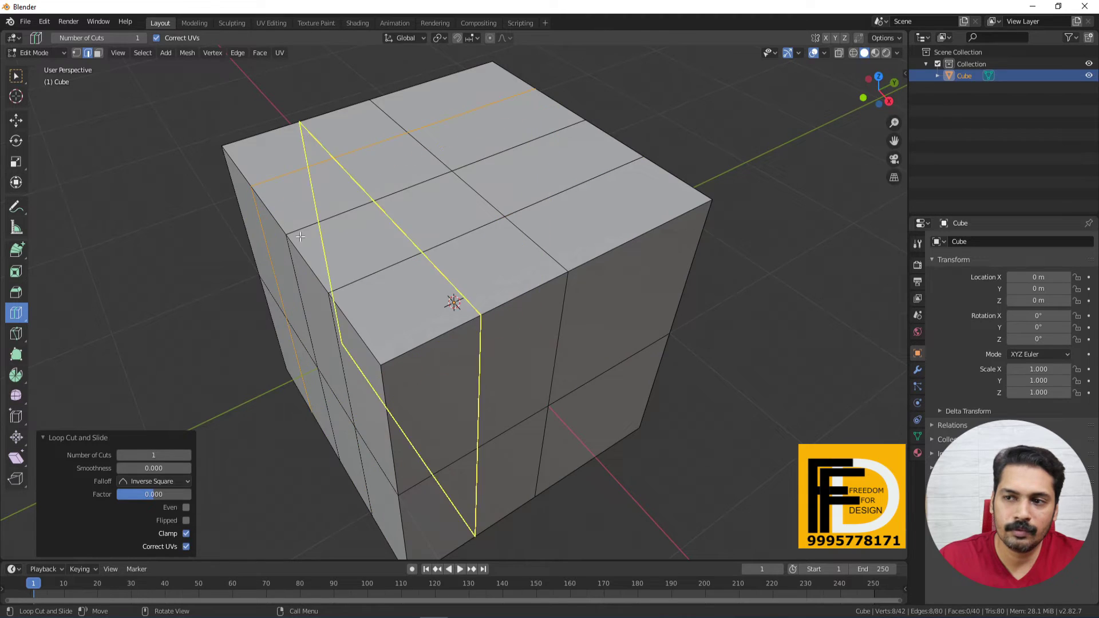
pyautogui.click(592, 163)
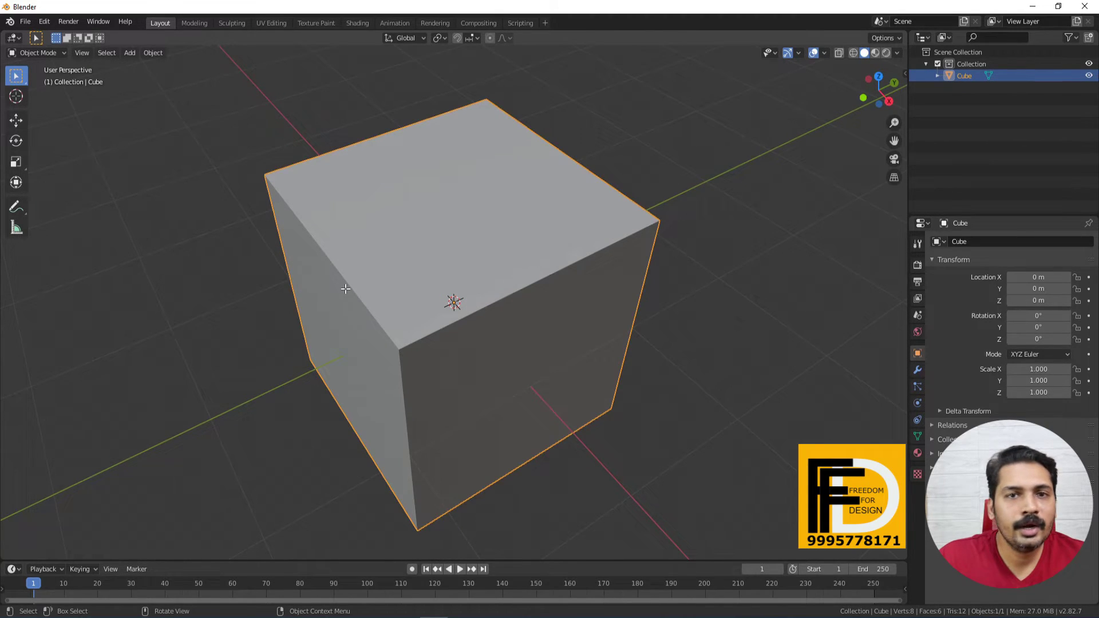
# - Try a loop cut on the cube with the number of cuts set to 15, plus a single cut crossing it
pyautogui.press('Tab')
pyautogui.click(486, 279)
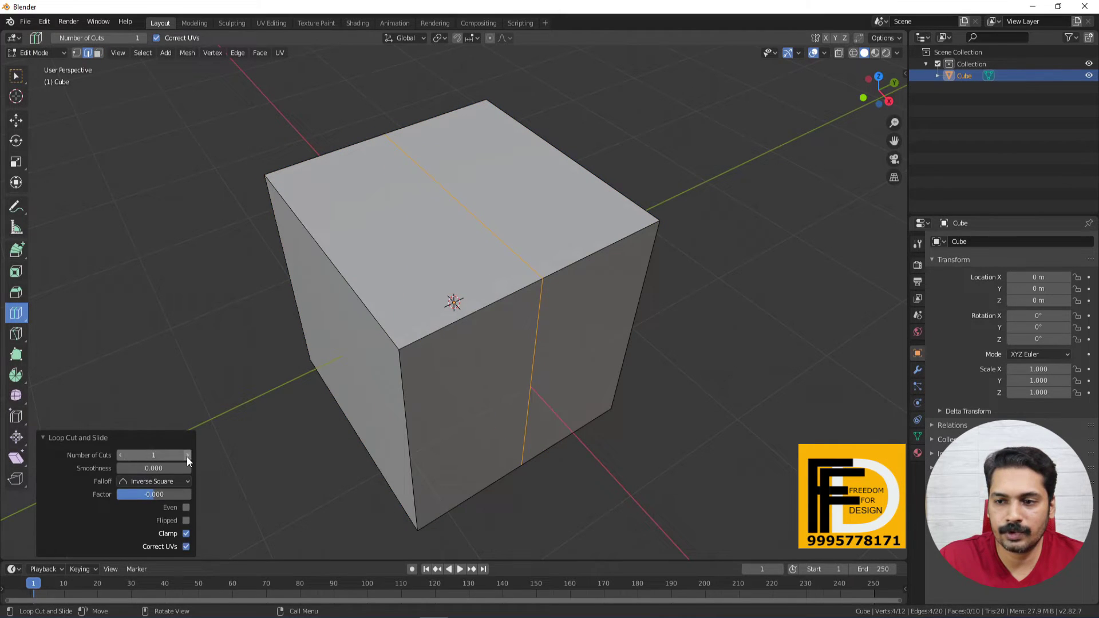
pyautogui.moveTo(187, 456)
pyautogui.mouseDown()
pyautogui.moveTo(246, 457)
pyautogui.moveTo(177, 449)
pyautogui.mouseUp()
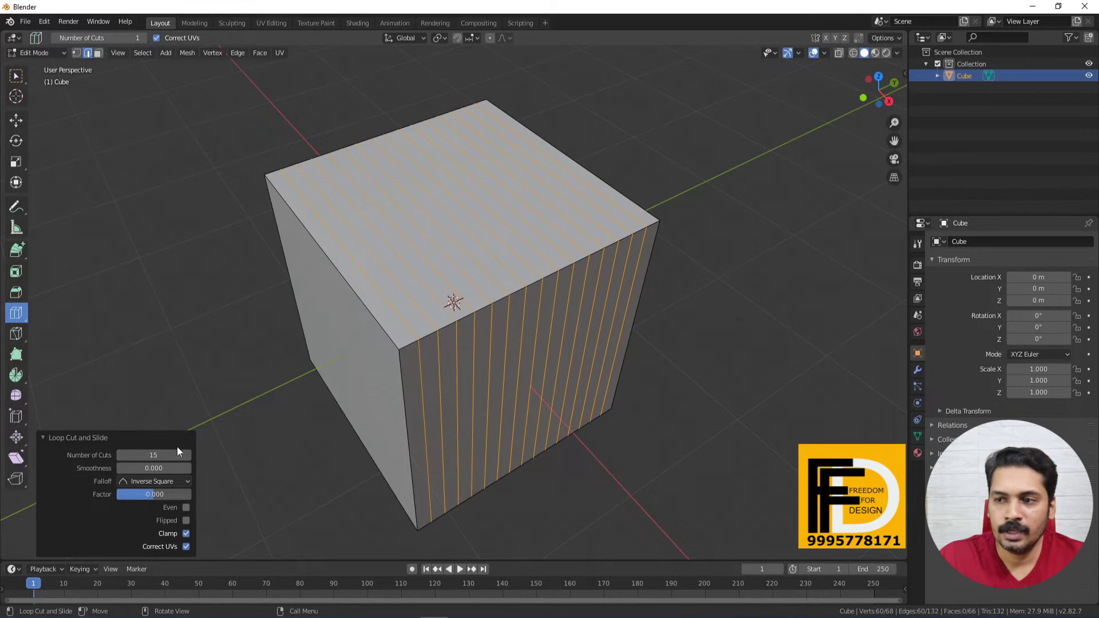
pyautogui.click(349, 321)
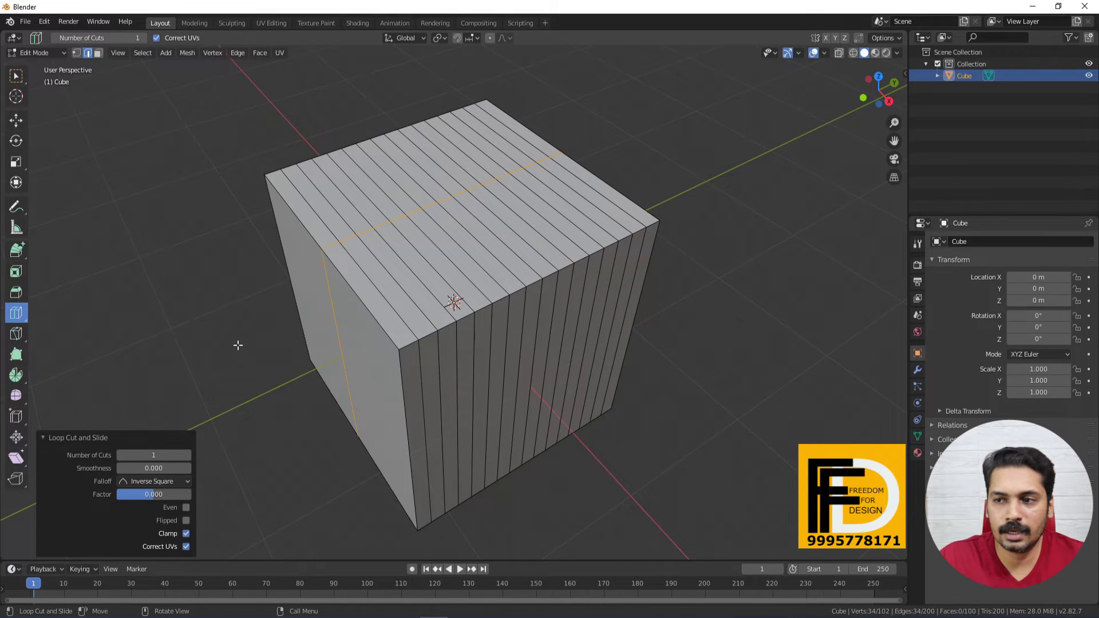
# - Undo the loop cuts back to the plain cube in Object Mode
pyautogui.hotkey('ctrl', 'z')
pyautogui.hotkey('ctrl', 'z')
pyautogui.hotkey('ctrl', 'z')
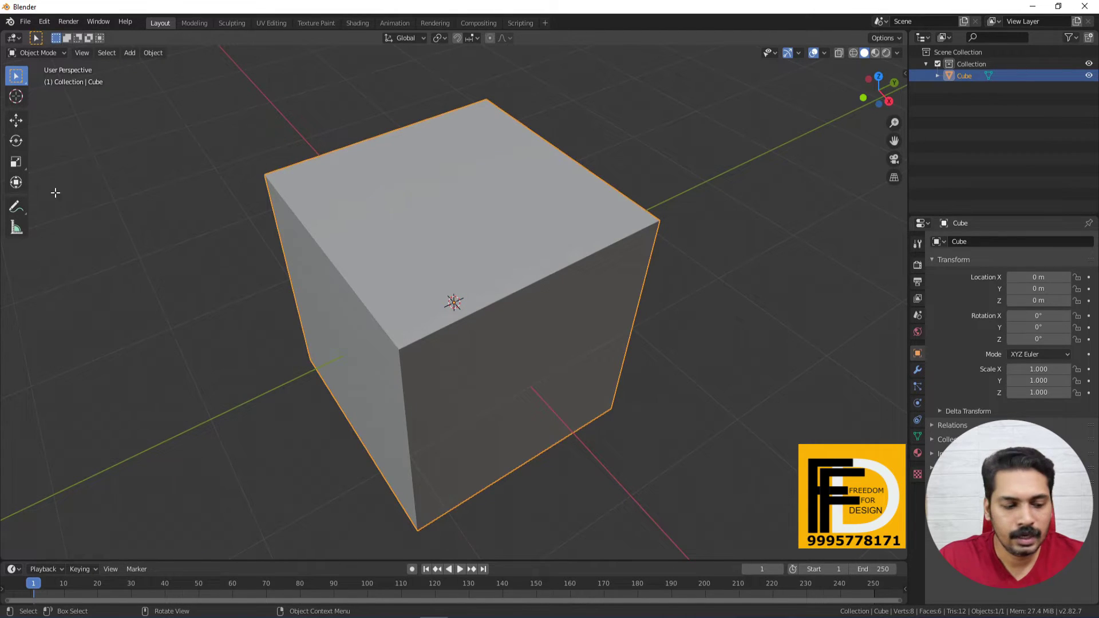
# - Enter Edit Mode on the cube and switch to the Select Box tool
pyautogui.press('Tab')
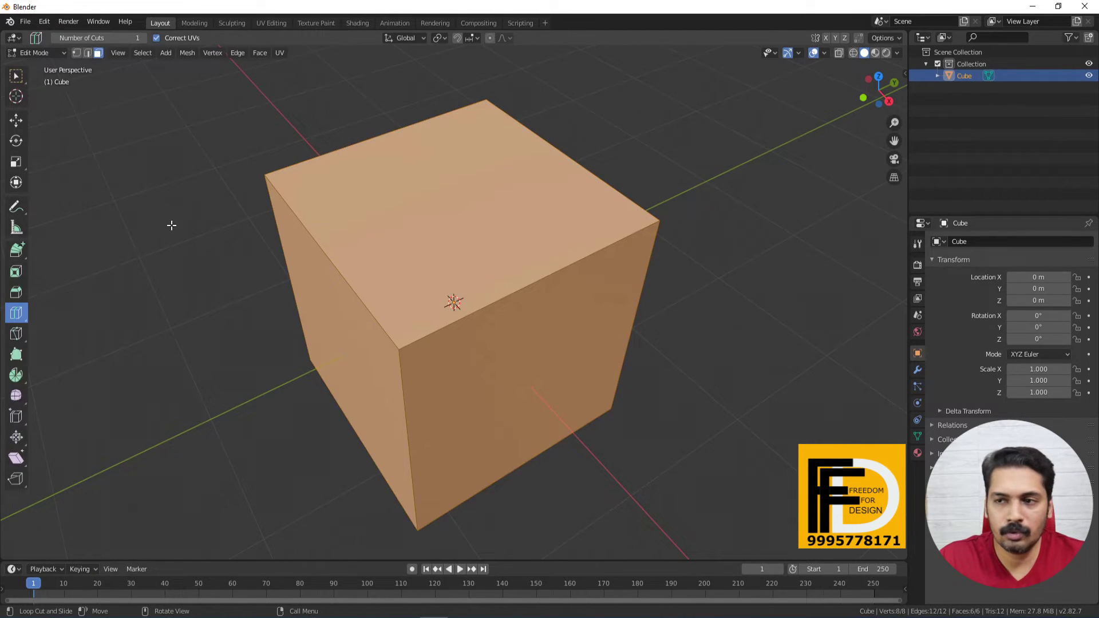
pyautogui.click(16, 75)
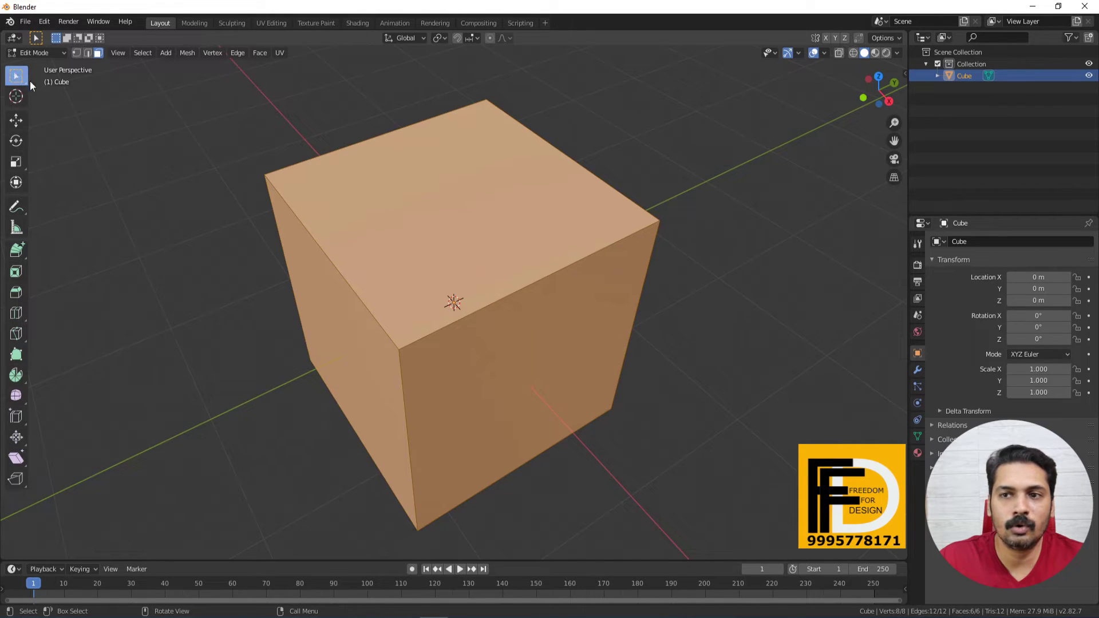
pyautogui.moveTo(113, 288); pyautogui.dragTo(170, 273, button='middle')
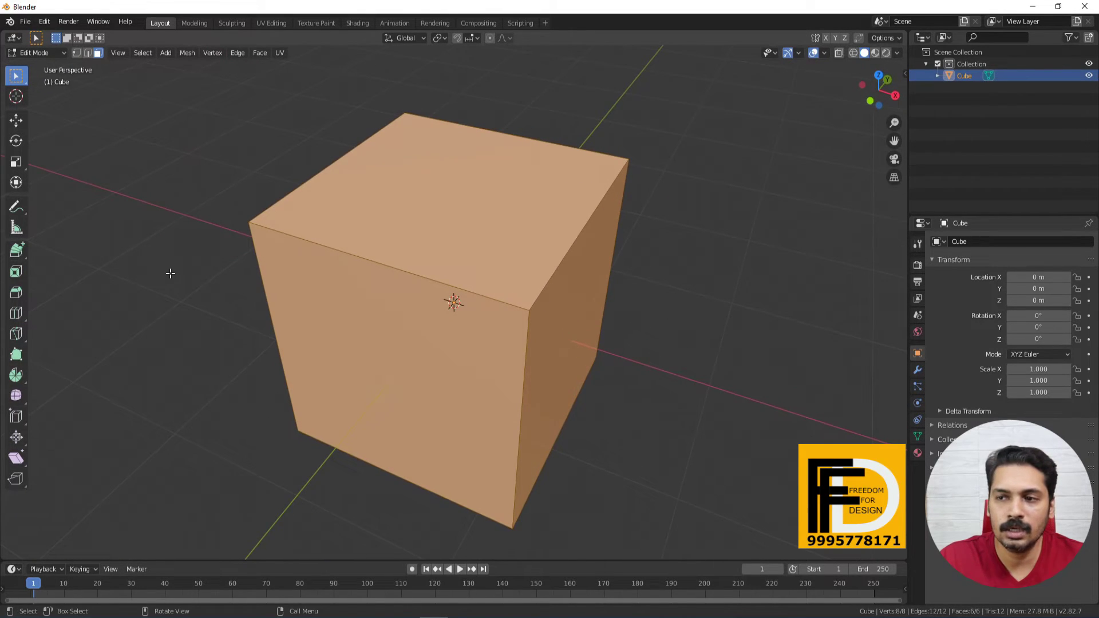
# - Try a centred vertical loop cut on the cube, adjust its number of cuts, and undo it
pyautogui.hotkey('ctrl', 'r')
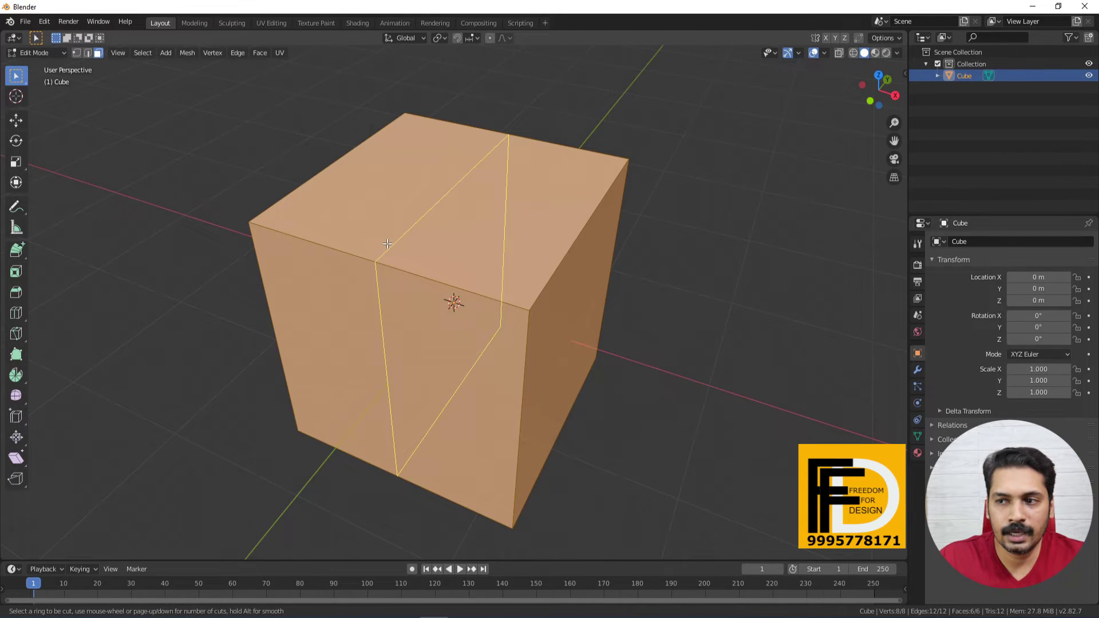
pyautogui.click(387, 244)
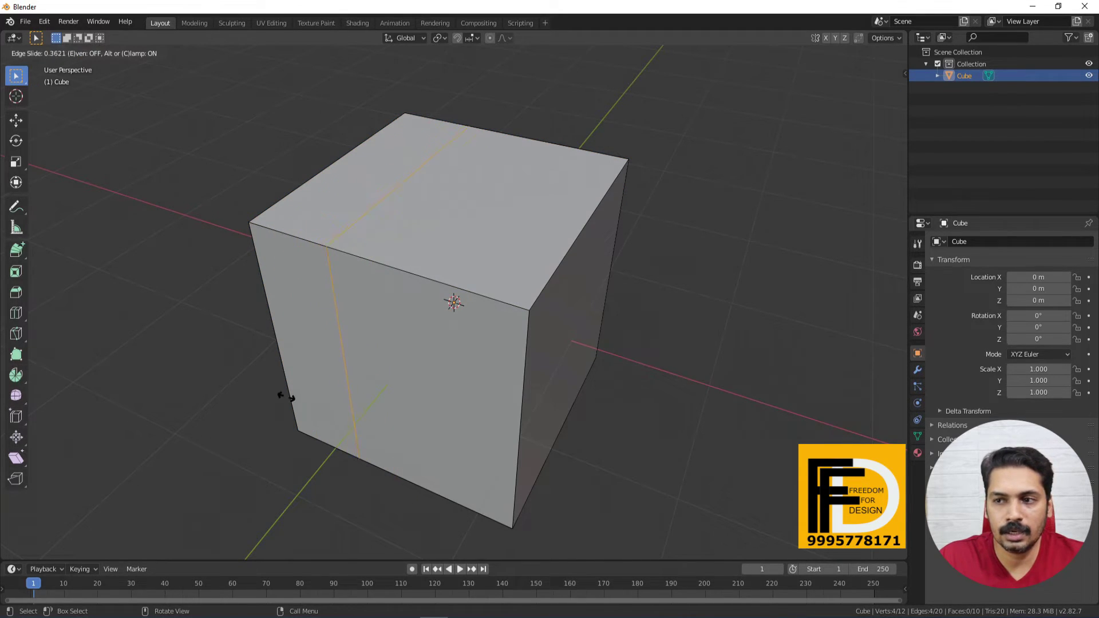
pyautogui.rightClick(375, 336)
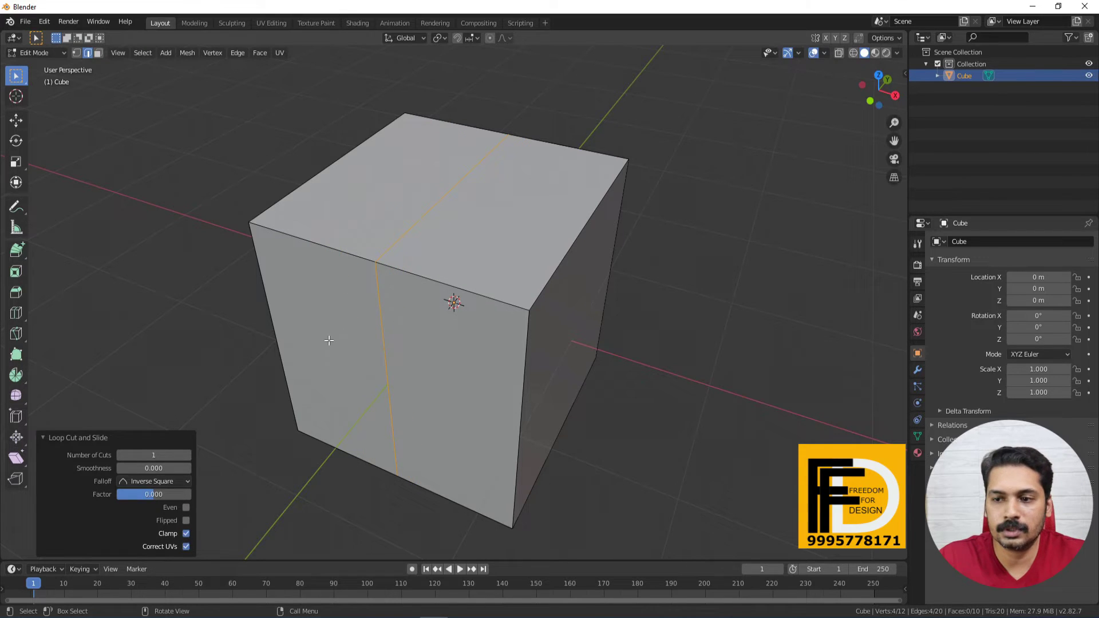
pyautogui.moveTo(183, 455)
pyautogui.mouseDown()
pyautogui.moveTo(218, 455)
pyautogui.moveTo(186, 451)
pyautogui.mouseUp()
pyautogui.hotkey('ctrl', 'z')
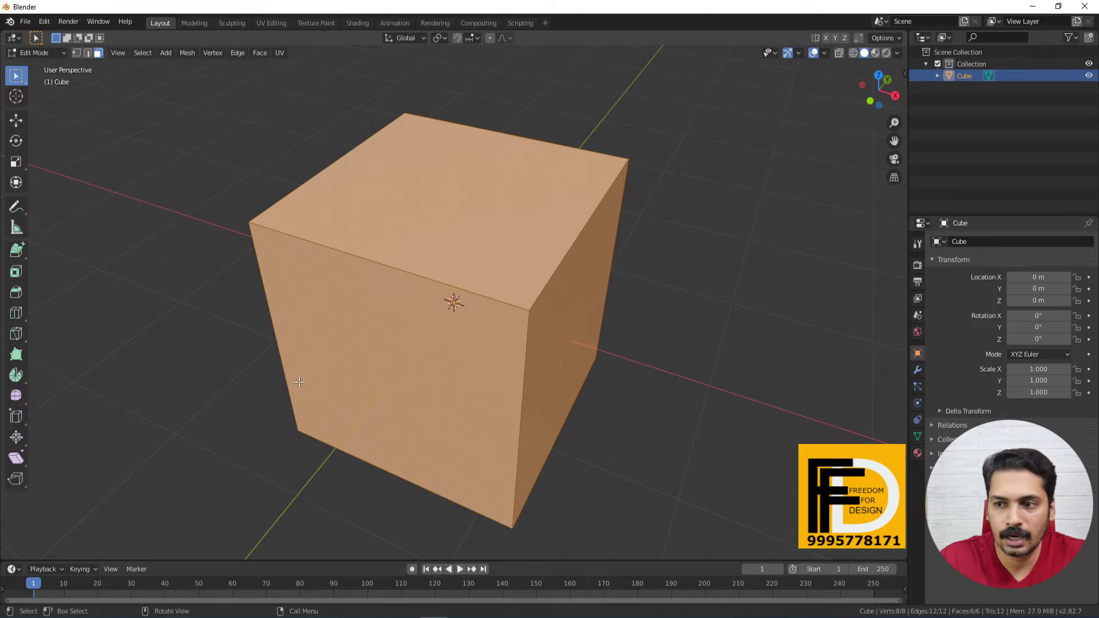
# - Try five evenly spaced, centred loop cuts running across the cube's top and side faces
pyautogui.hotkey('ctrl', 'r')
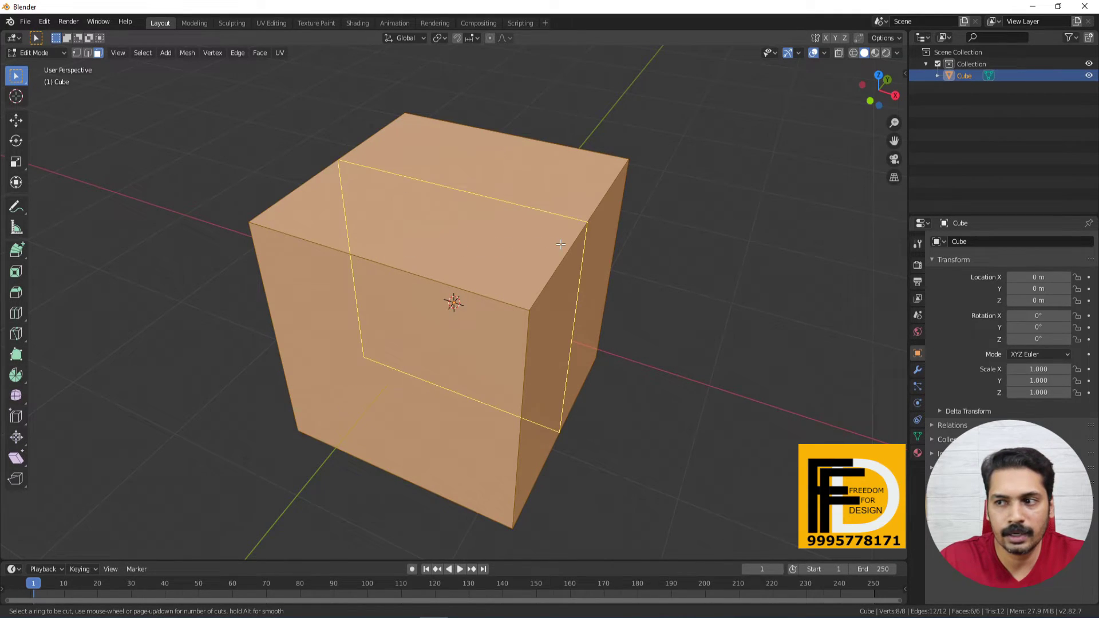
pyautogui.scroll(1, 557, 246)
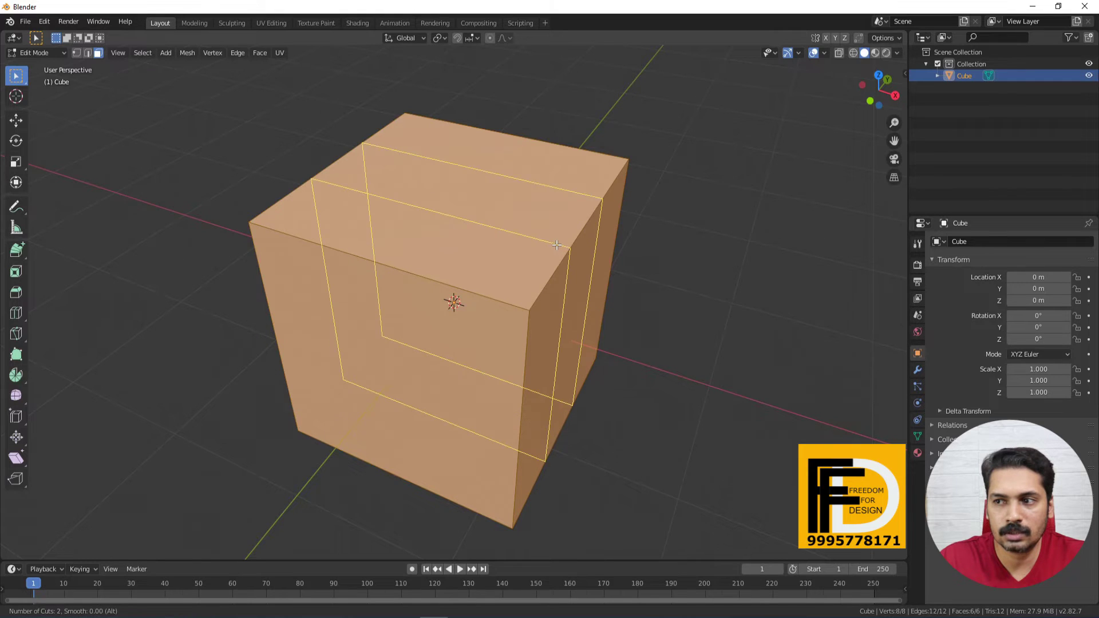
pyautogui.scroll(1, 557, 245)
pyautogui.scroll(2, 556, 243)
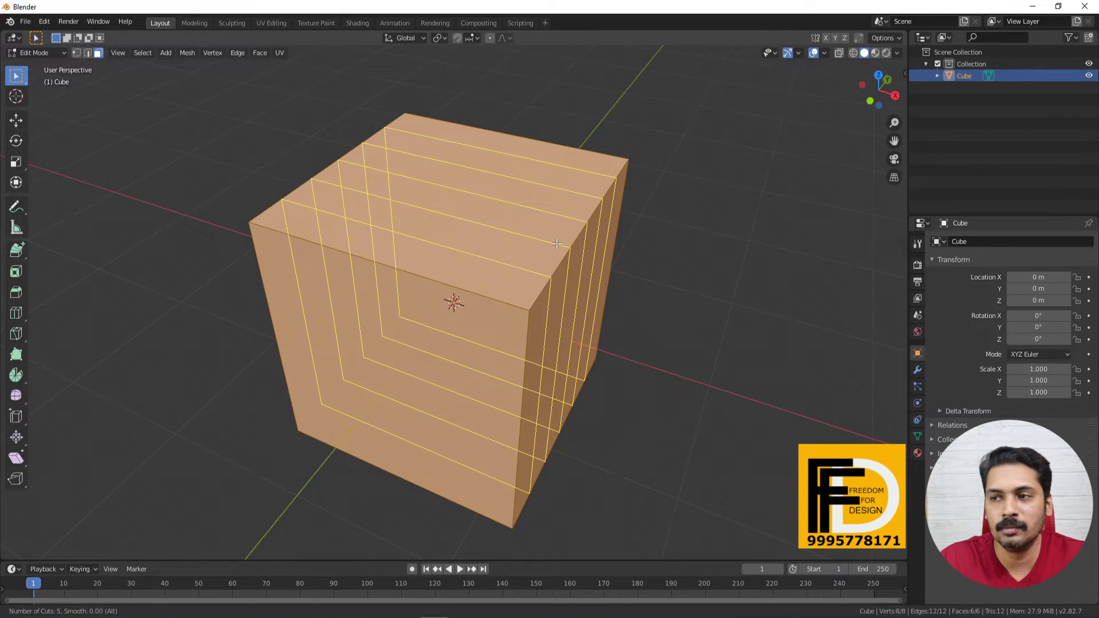
pyautogui.click(556, 244)
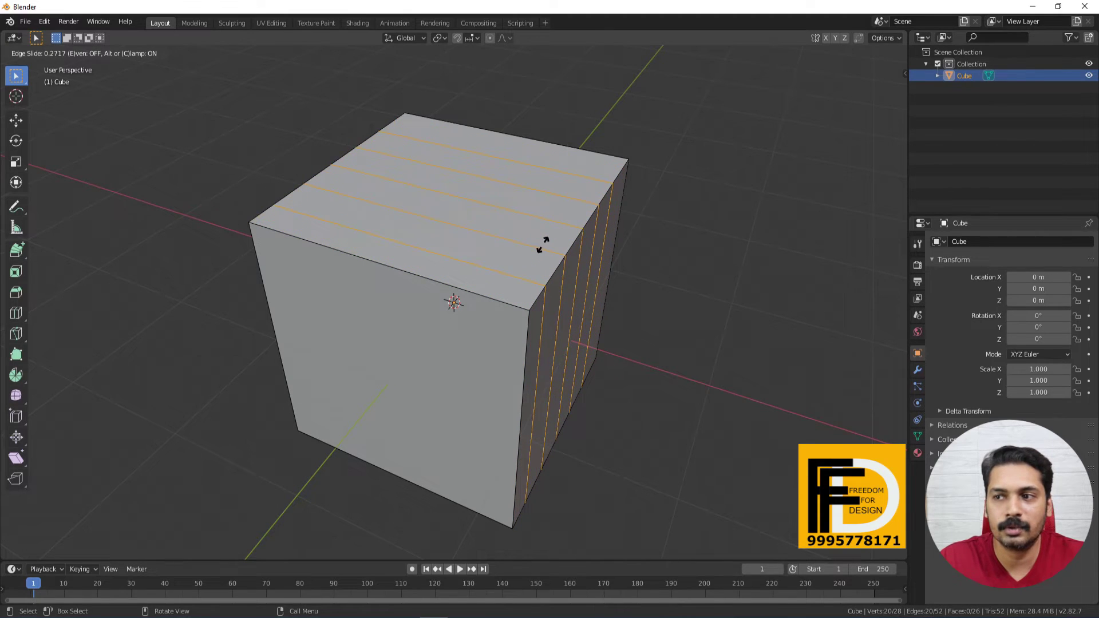
pyautogui.rightClick(542, 245)
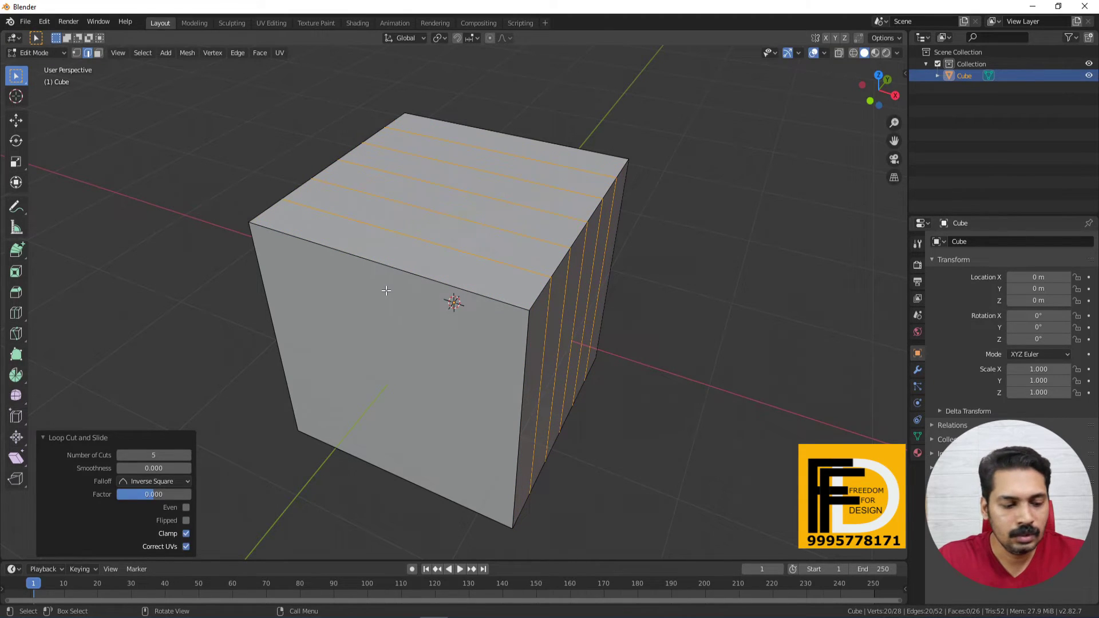
# - Try 11 centred vertical loop cuts crossing the five existing loops on the cube
pyautogui.hotkey('ctrl', 'r')
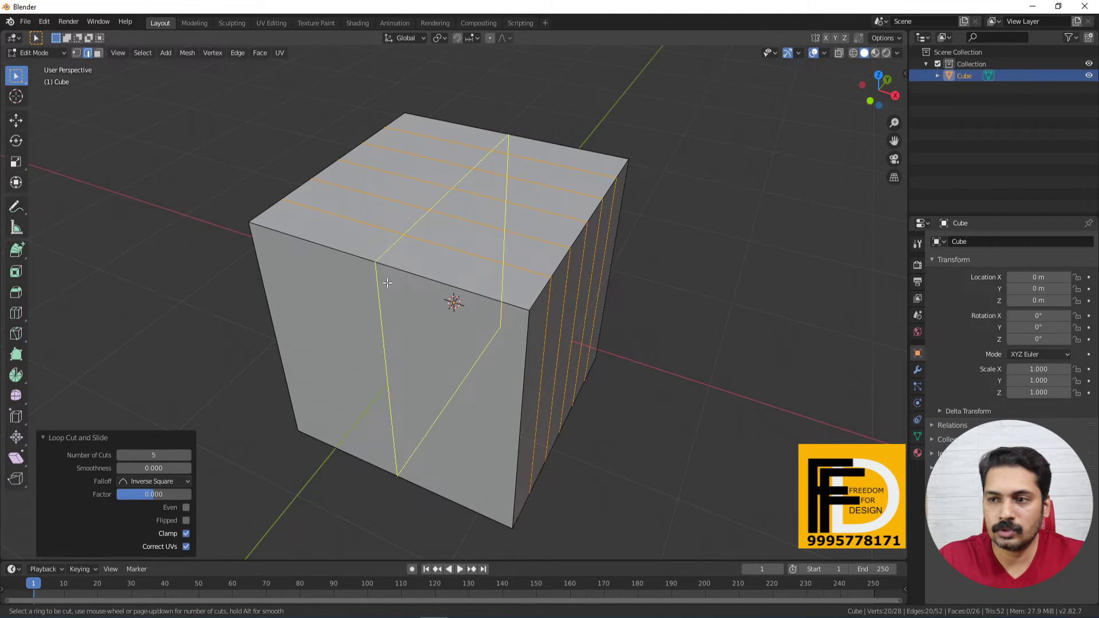
pyautogui.scroll(4, 388, 283)
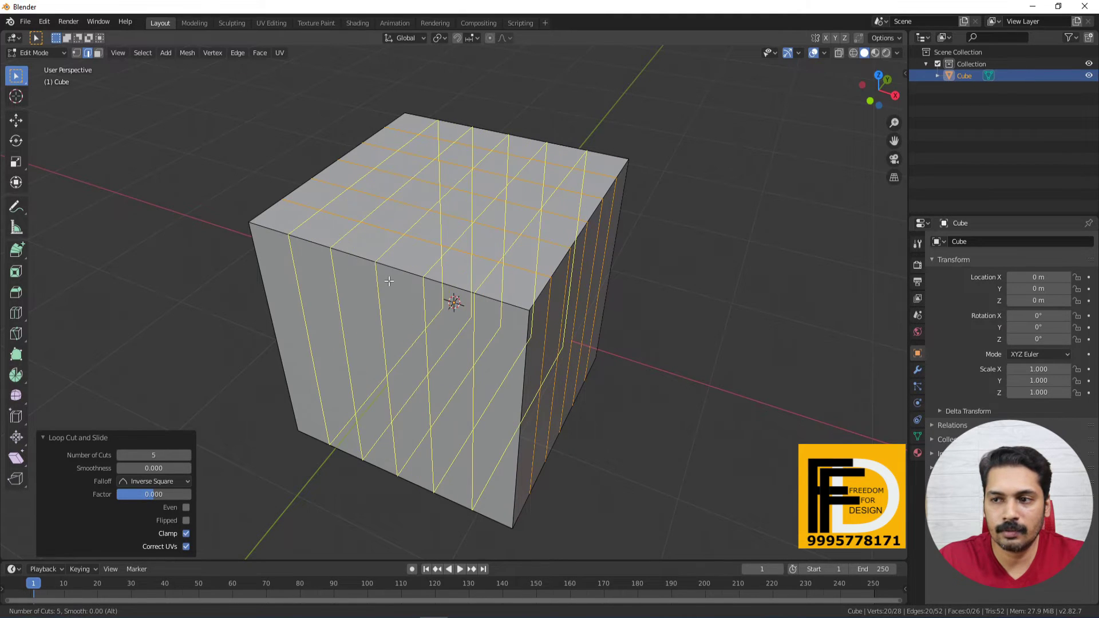
pyautogui.scroll(4, 389, 281)
pyautogui.scroll(2, 388, 281)
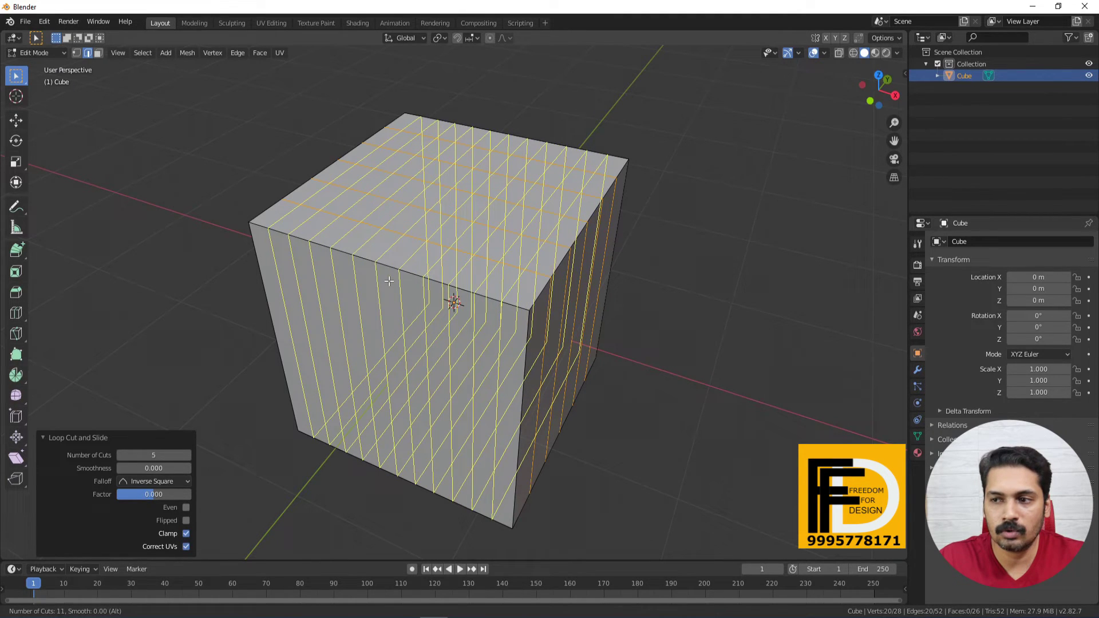
pyautogui.click(389, 281)
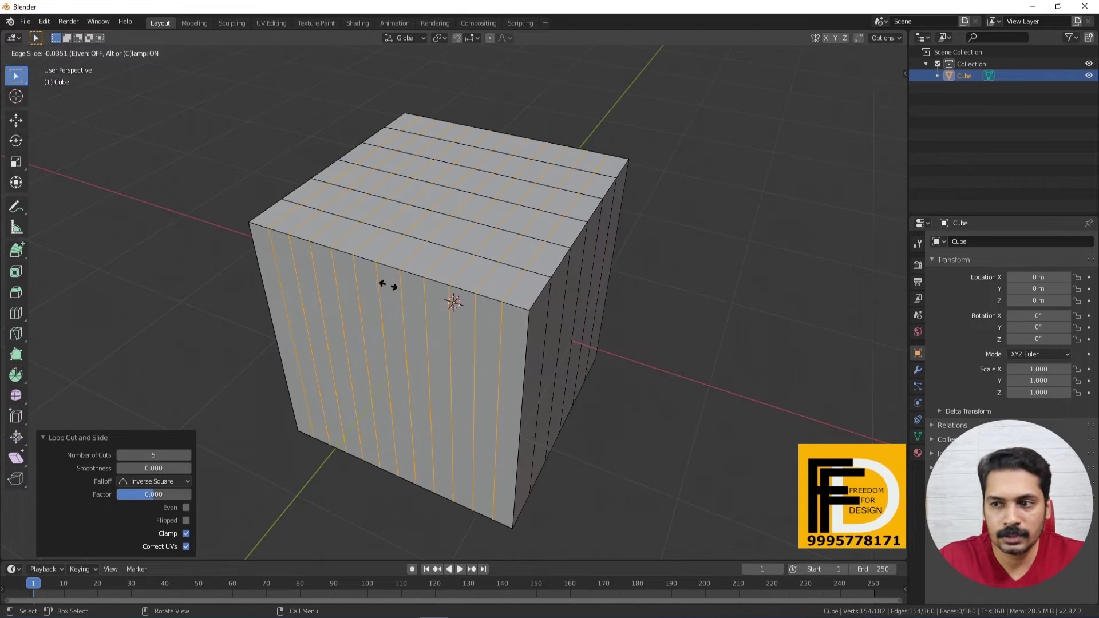
pyautogui.rightClick(368, 338)
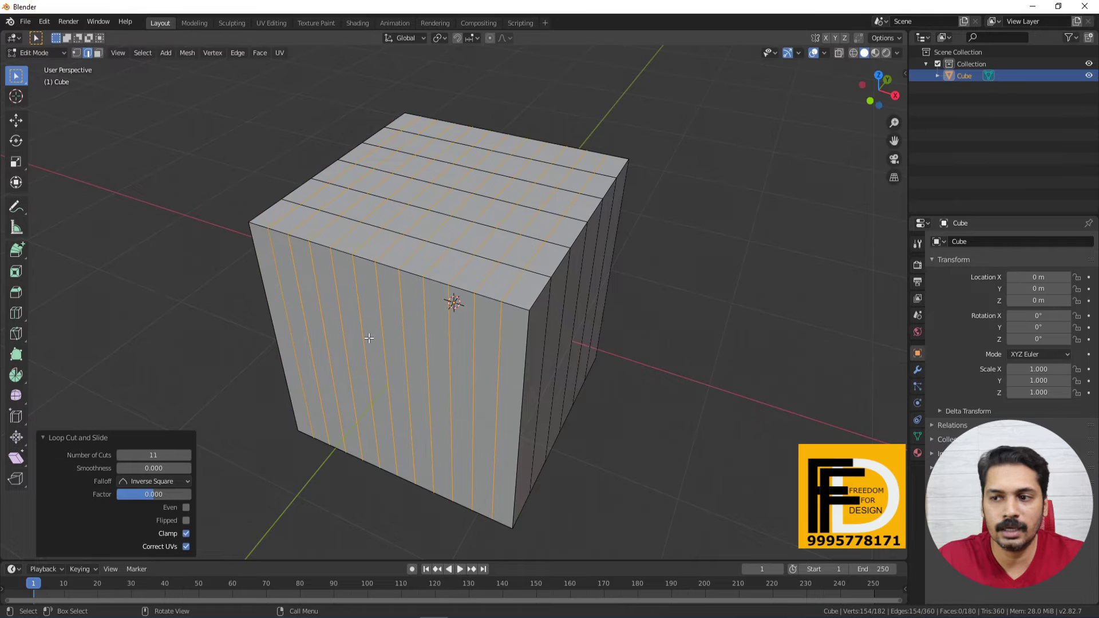
# - Try adjusting the number of cuts, and undo both sets of loop cuts on the cube
pyautogui.moveTo(163, 456); pyautogui.dragTo(234, 456)
pyautogui.hotkey('ctrl', 'z')
pyautogui.hotkey('ctrl', 'z')
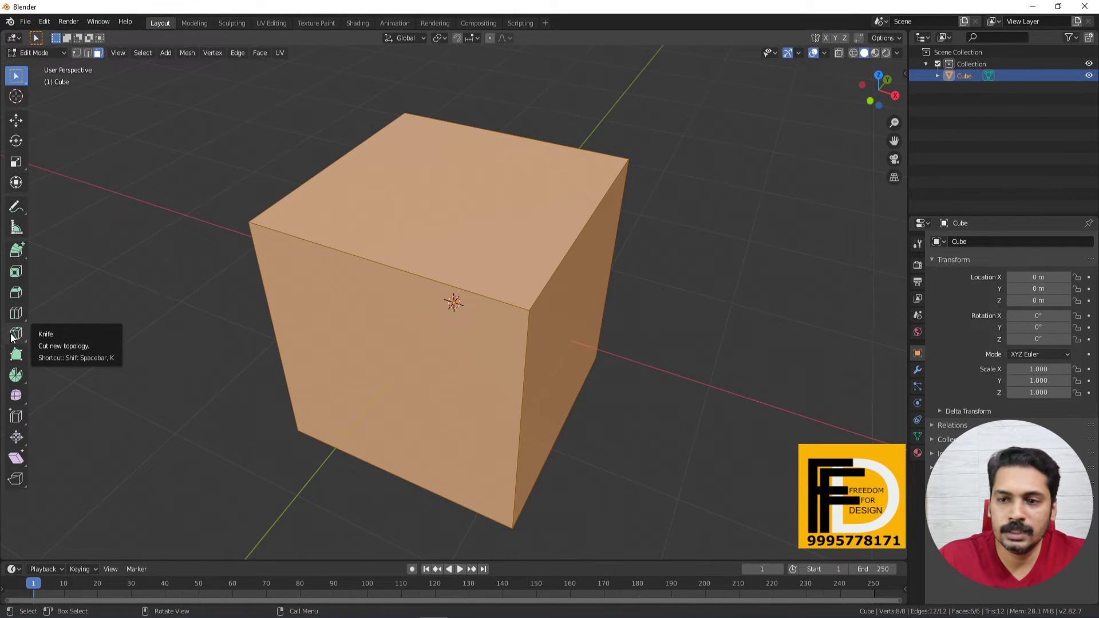
pyautogui.moveTo(297, 351)
pyautogui.mouseDown(button='middle')
pyautogui.moveTo(262, 341)
pyautogui.moveTo(281, 346)
pyautogui.mouseUp(button='middle')
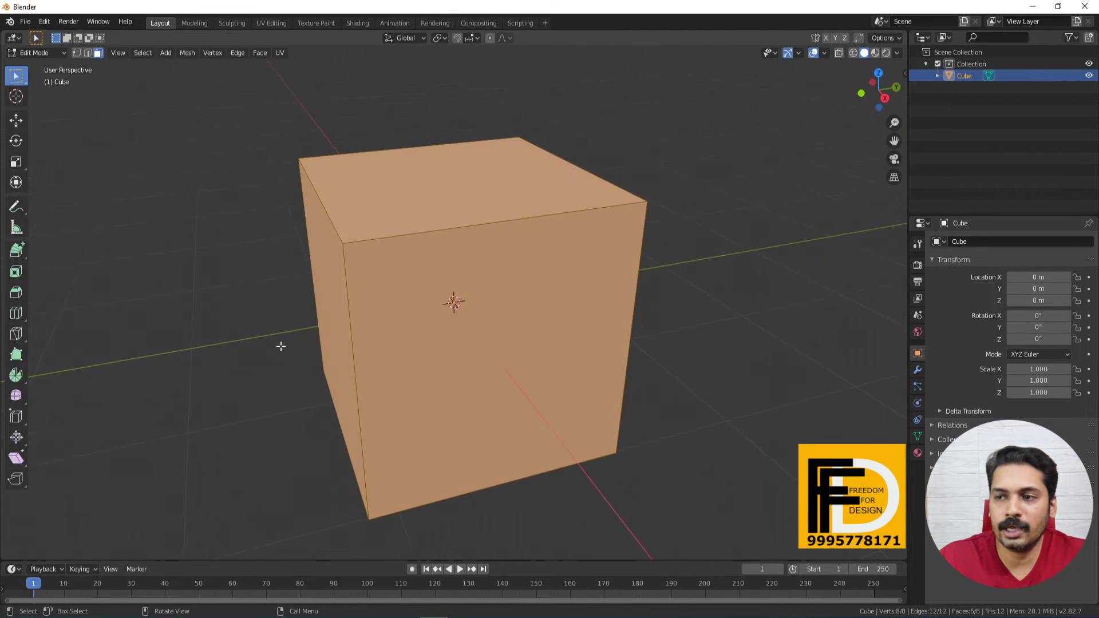
pyautogui.press('Tab')
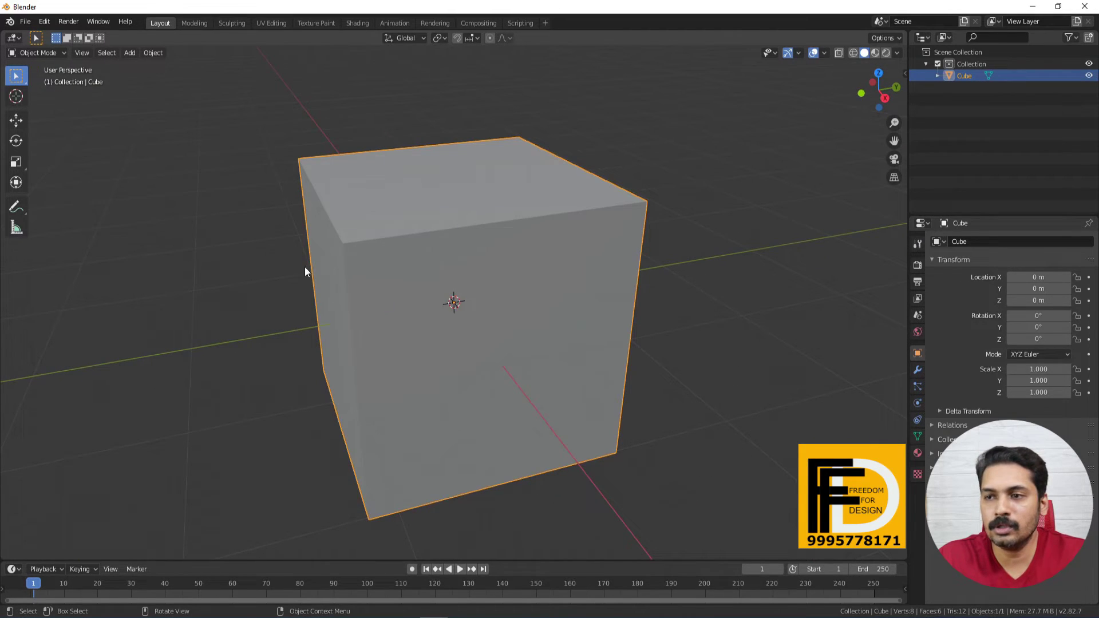
pyautogui.scroll(-2, 326, 303)
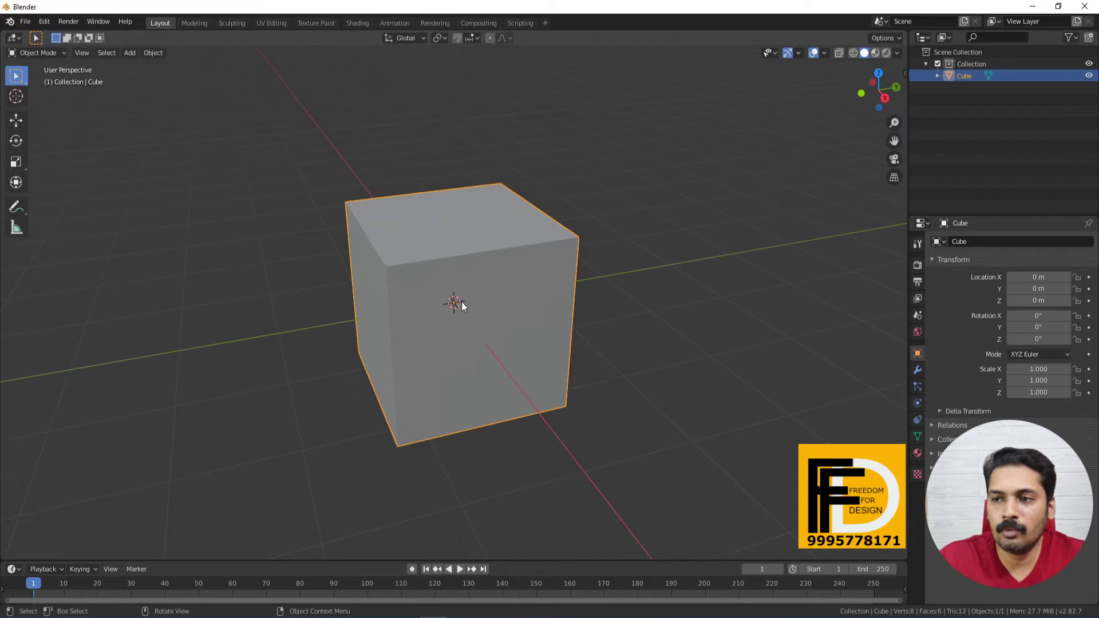
pyautogui.scroll(2, 462, 303)
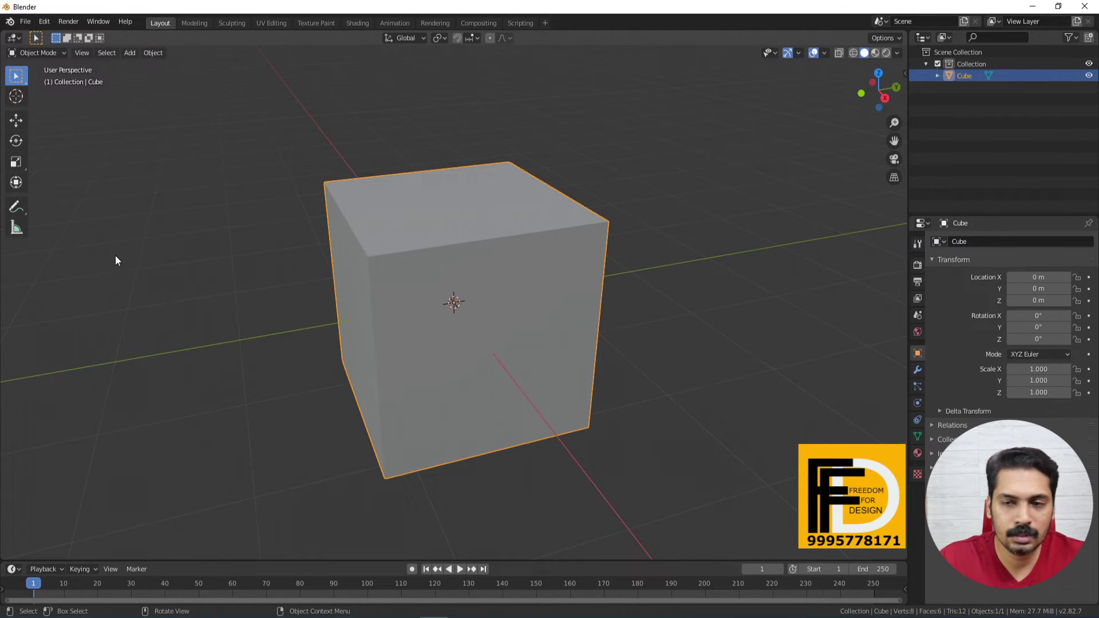
pyautogui.press('Tab')
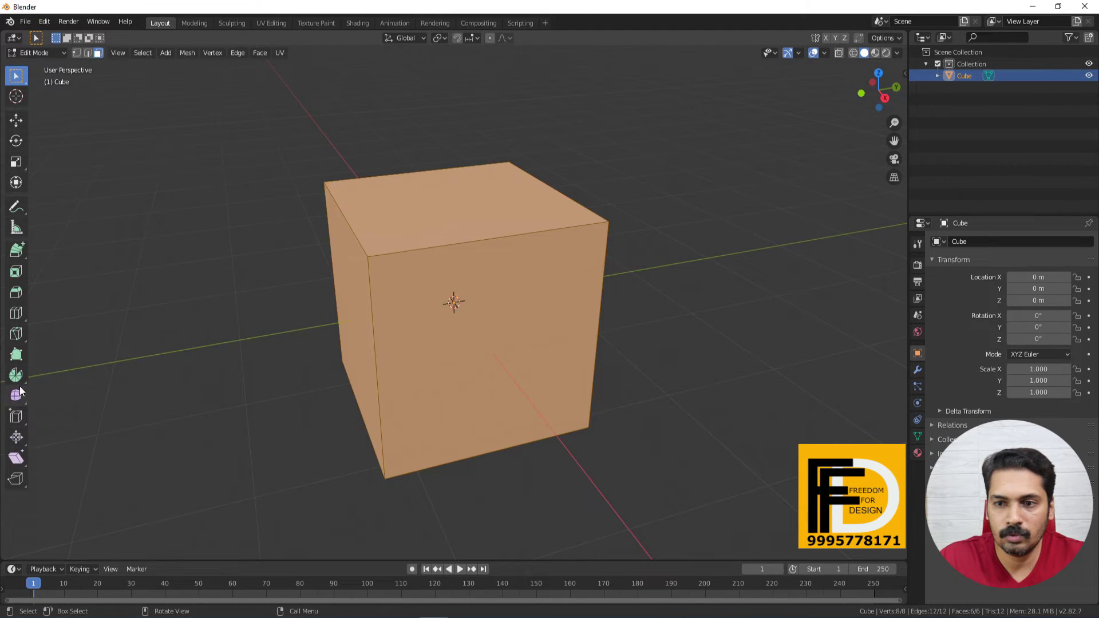
# - Try a Knife cut from the front face's vertical edge, stepping up to the upper edge and across the top face to its back edge
pyautogui.click(16, 336)
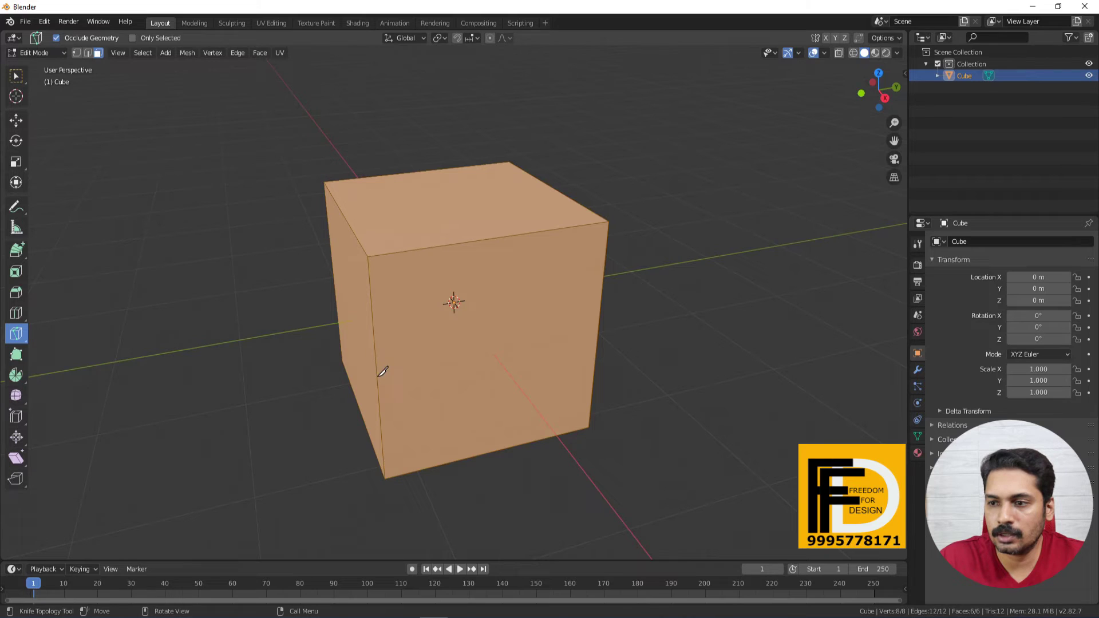
pyautogui.click(377, 377)
pyautogui.click(459, 353)
pyautogui.click(469, 265)
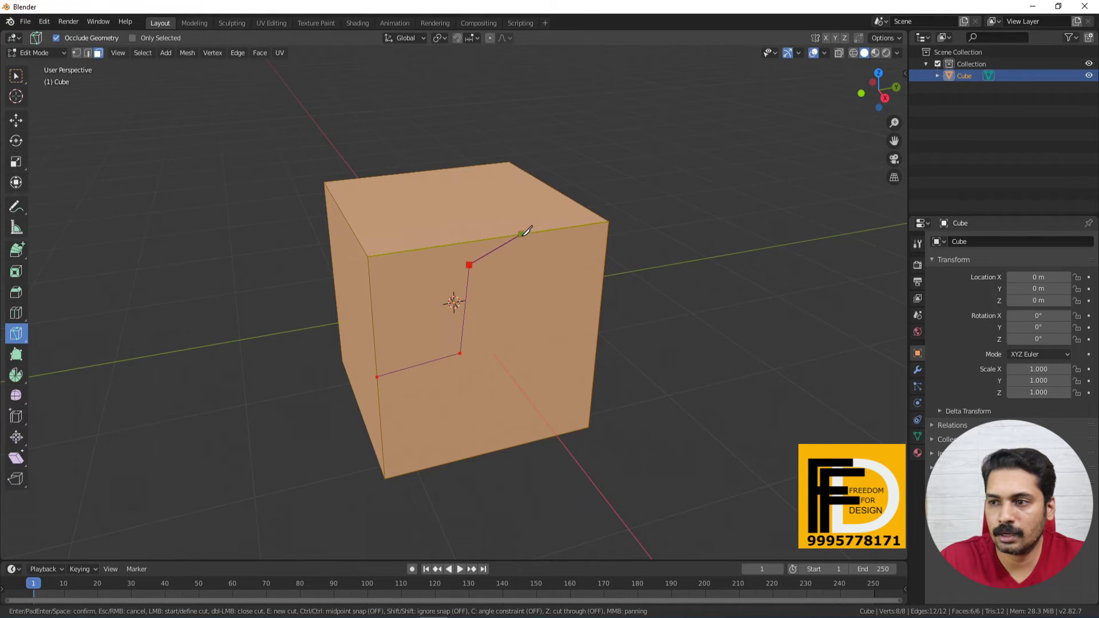
pyautogui.click(521, 234)
pyautogui.click(462, 167)
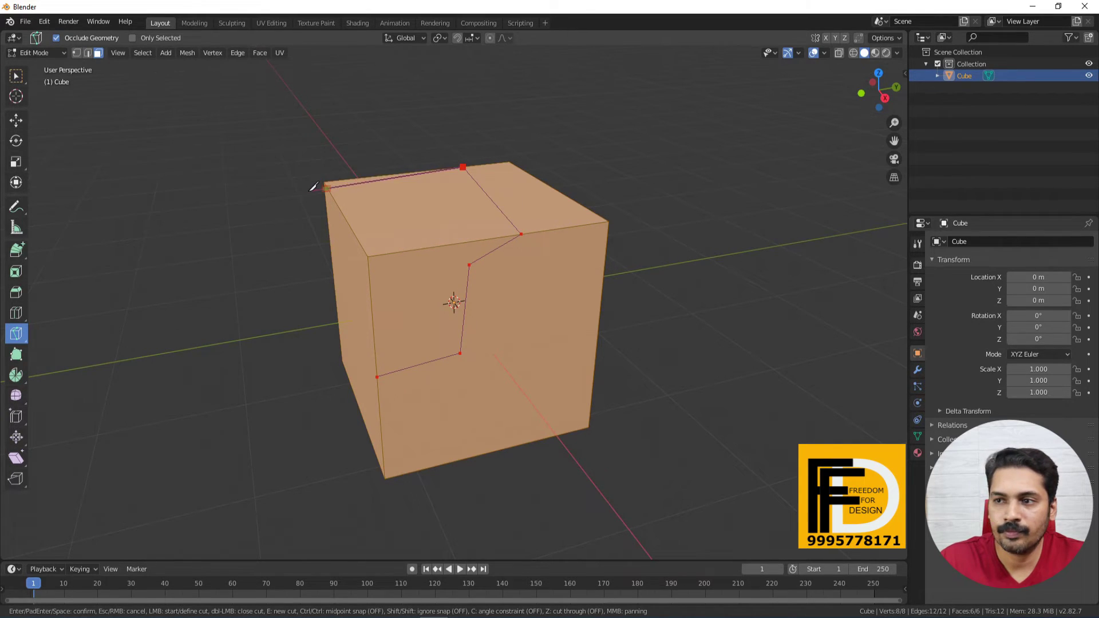
pyautogui.press('Return')
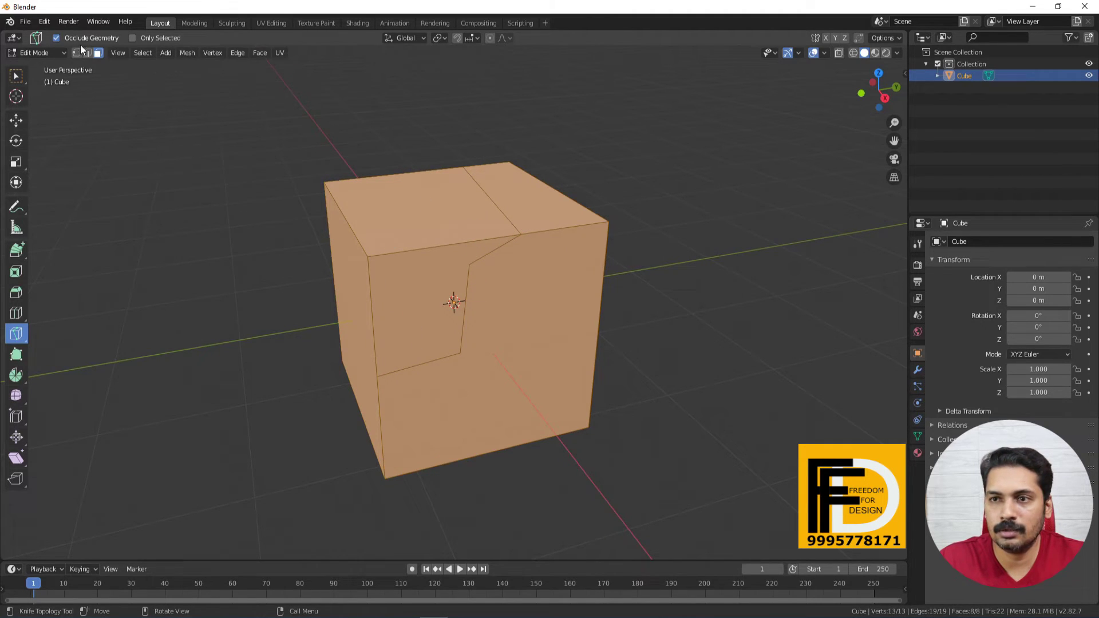
# - Switch to Select Box and select the front and top face pieces in turn to examine how the knife cut divides them
pyautogui.click(17, 76)
pyautogui.click(430, 269)
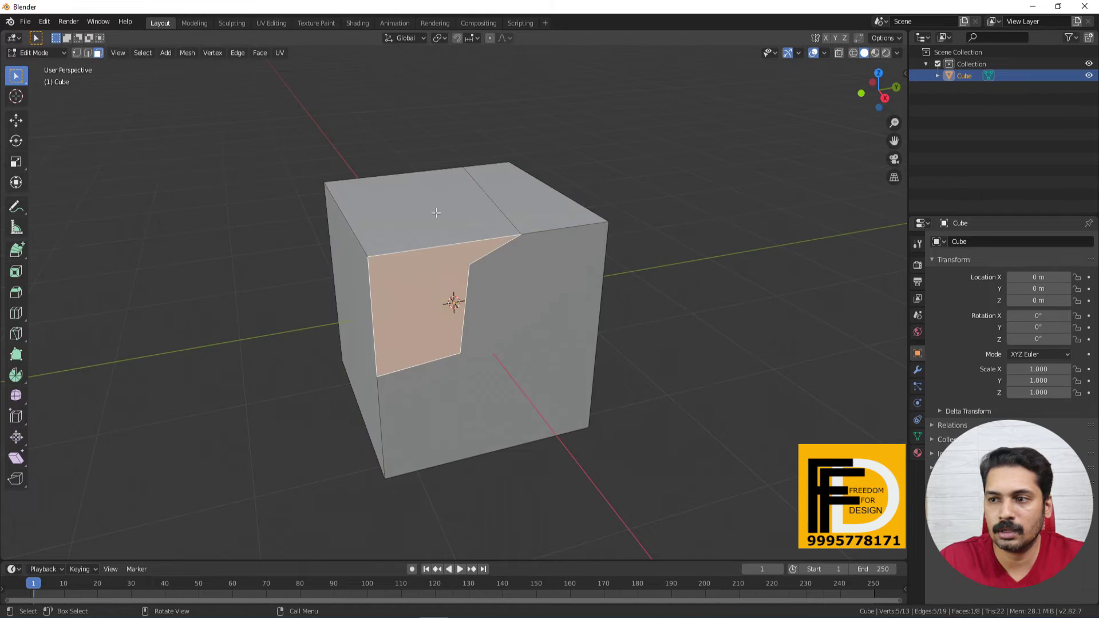
pyautogui.click(435, 218)
pyautogui.click(558, 239)
pyautogui.click(519, 206)
pyautogui.click(416, 289)
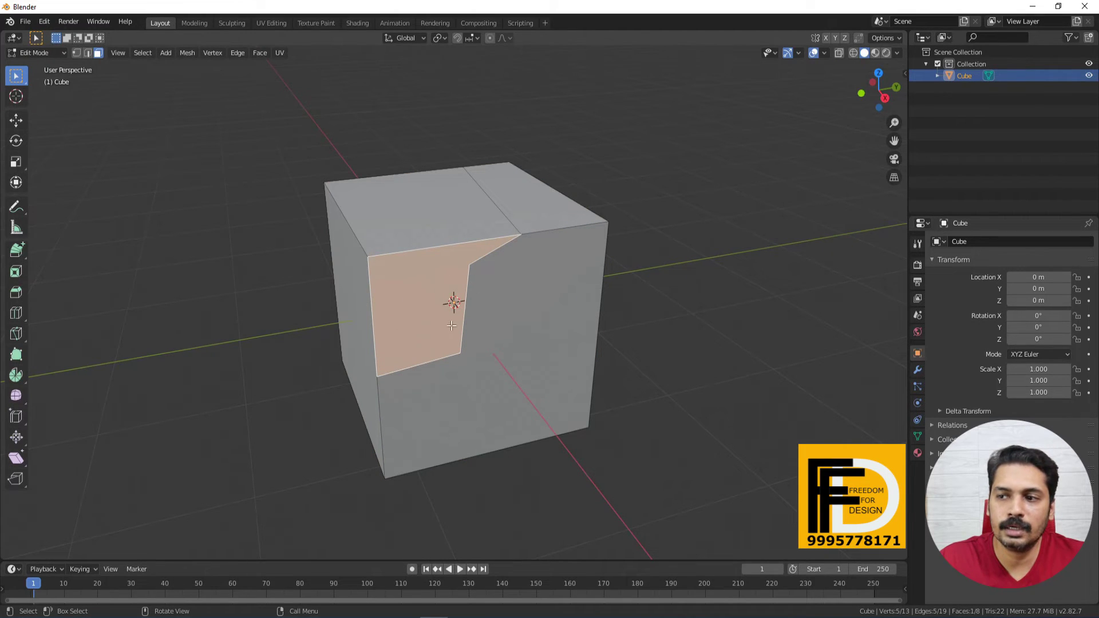
pyautogui.moveTo(390, 291); pyautogui.dragTo(366, 282, button='middle')
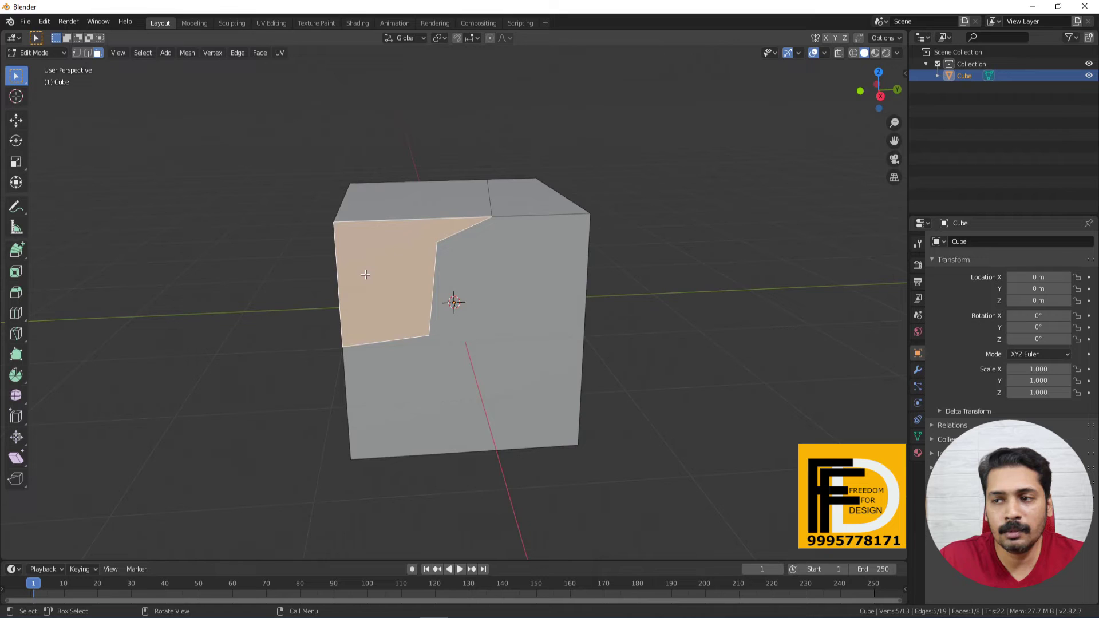
pyautogui.press('Tab')
pyautogui.press('Tab')
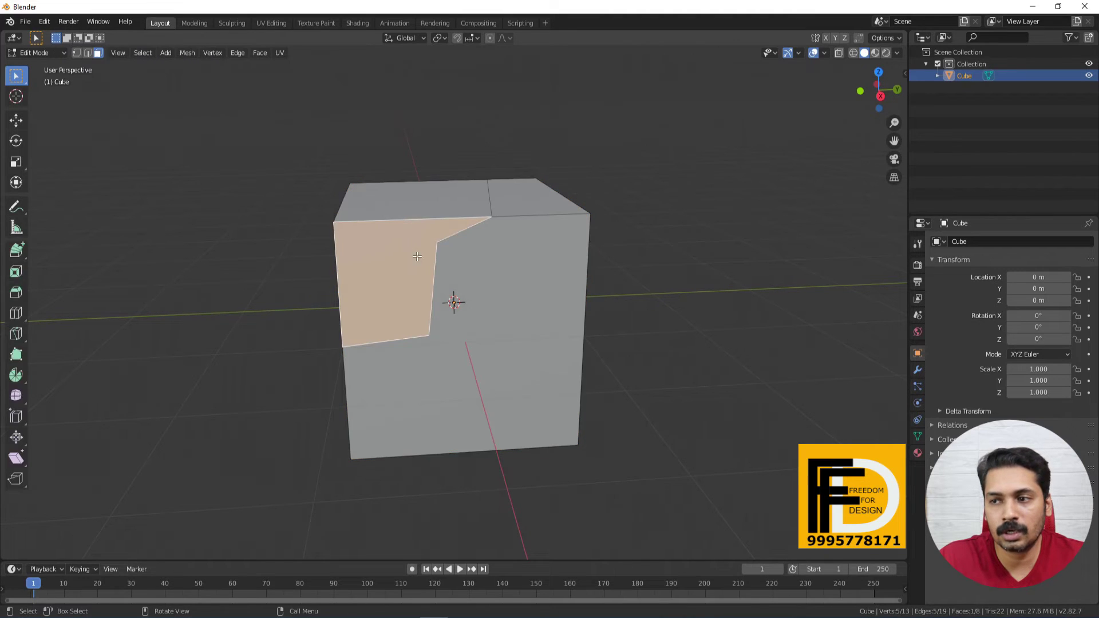
# - Undo the face selections and the knife cut back to the plain cube, staying in Edit Mode
pyautogui.hotkey('ctrl', 'i')
pyautogui.hotkey('ctrl', 'i')
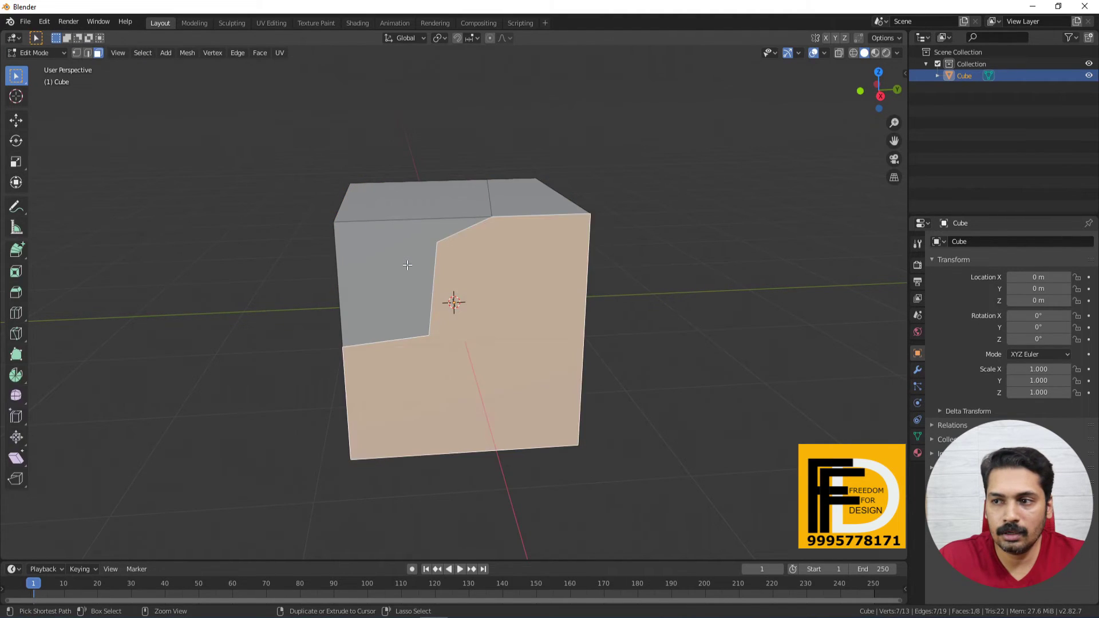
pyautogui.press('a')
pyautogui.hotkey('ctrl', 'z')
pyautogui.press('Tab')
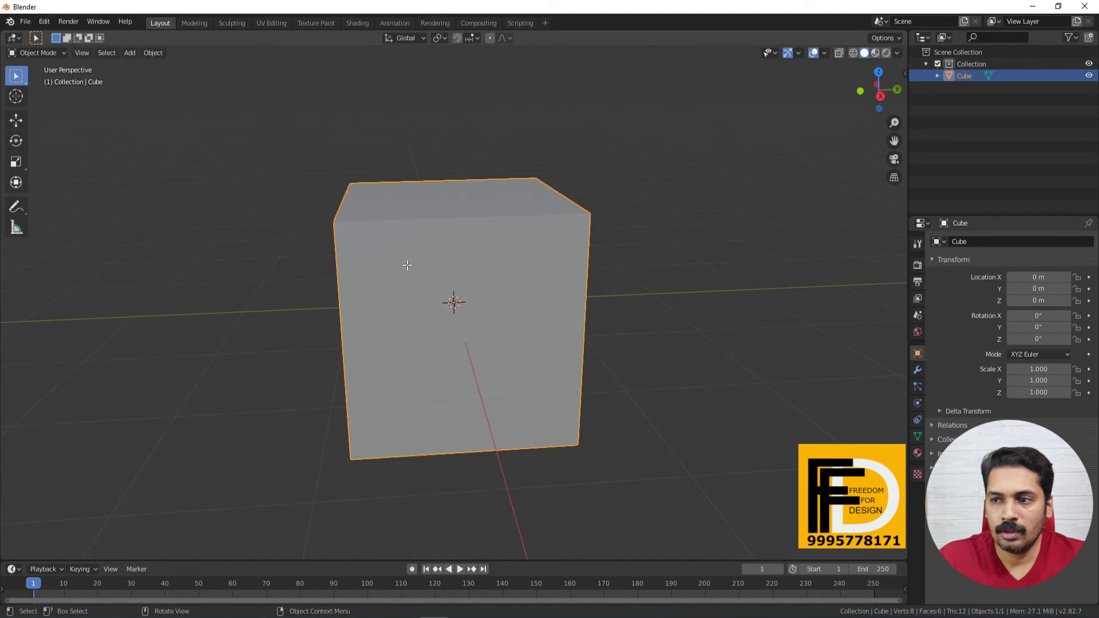
pyautogui.press('Tab')
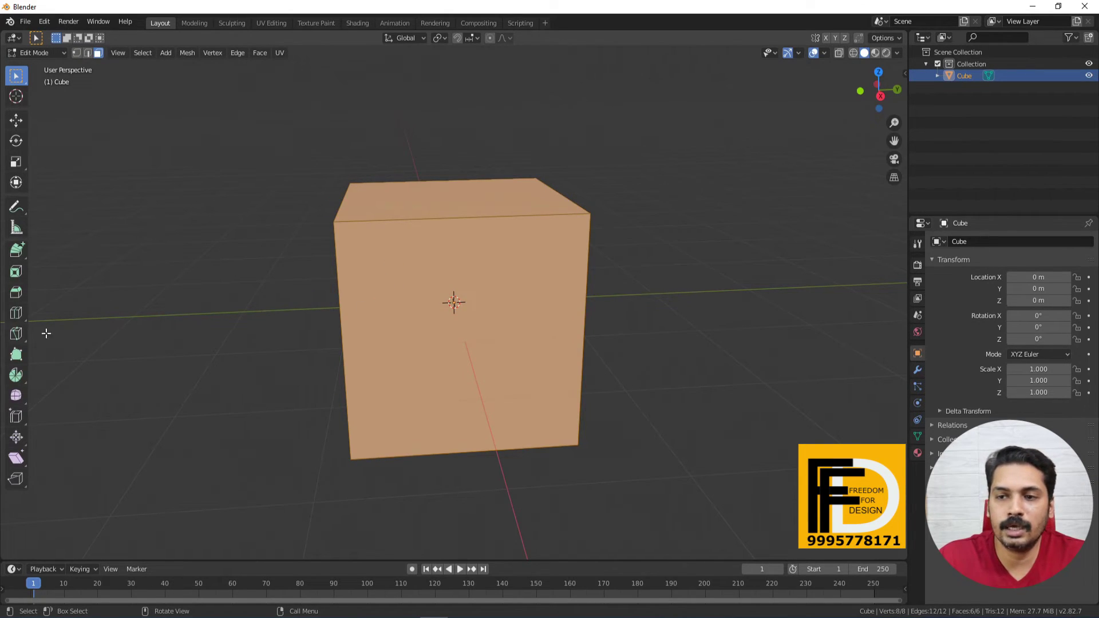
pyautogui.press('k')
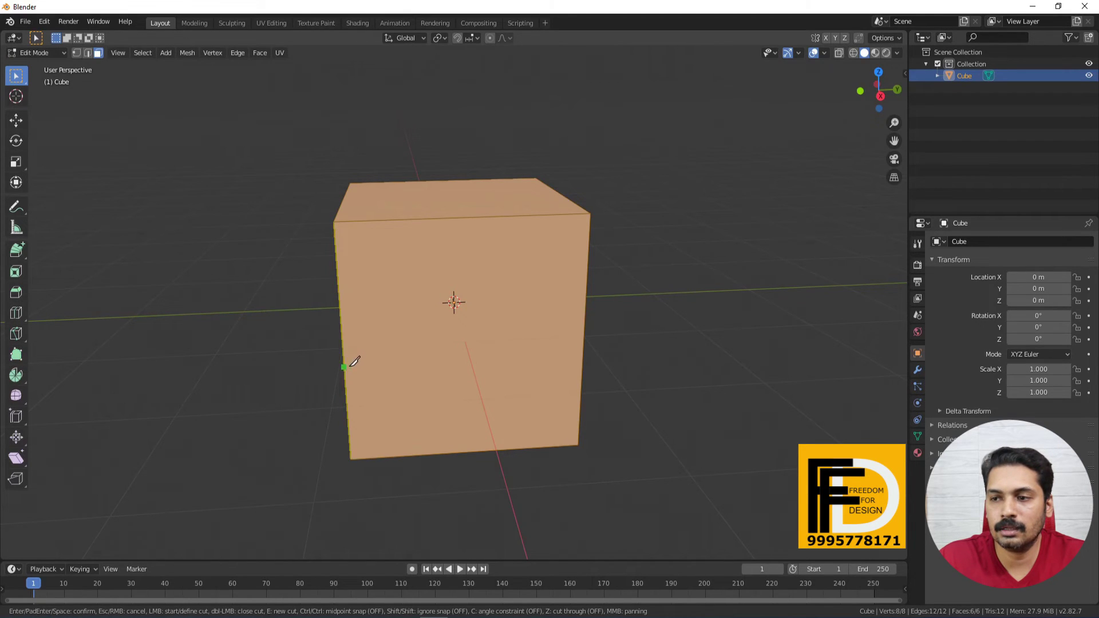
pyautogui.click(344, 369)
pyautogui.click(428, 348)
pyautogui.click(435, 274)
pyautogui.click(508, 248)
pyautogui.click(580, 247)
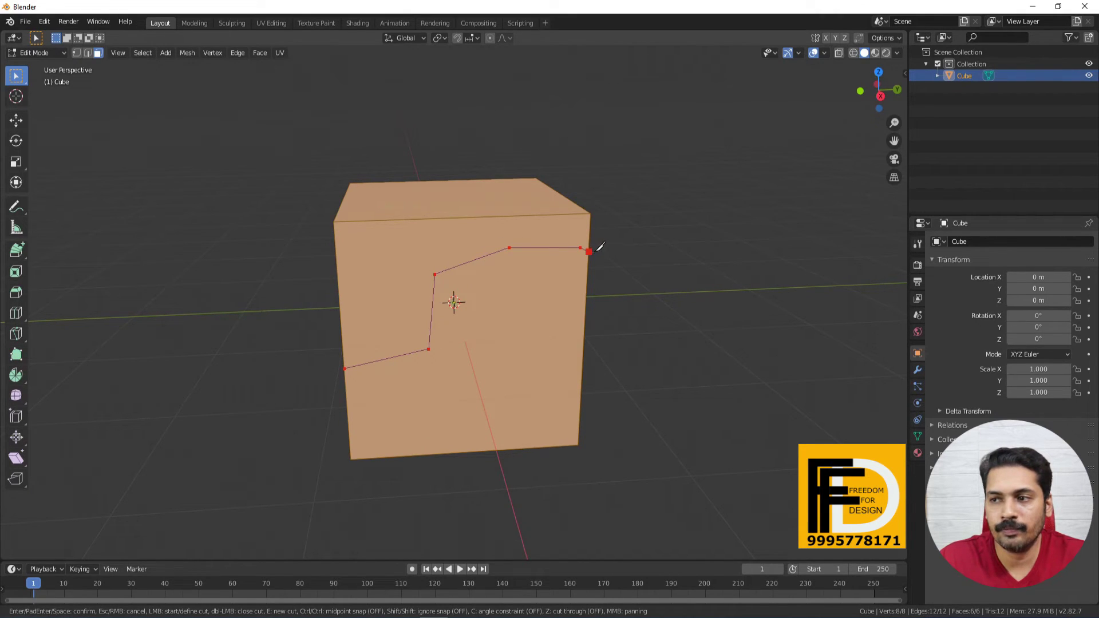
pyautogui.press('Escape')
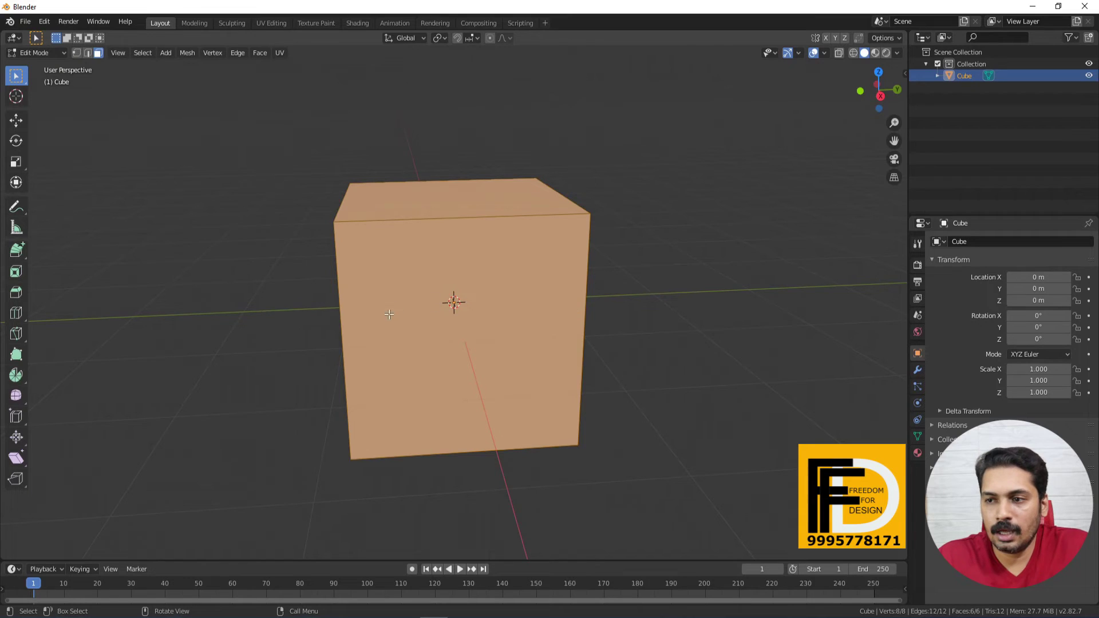
# - Knife a zigzag line across the cube's front face between its vertical edges, with Cut Through turned on
pyautogui.press('k')
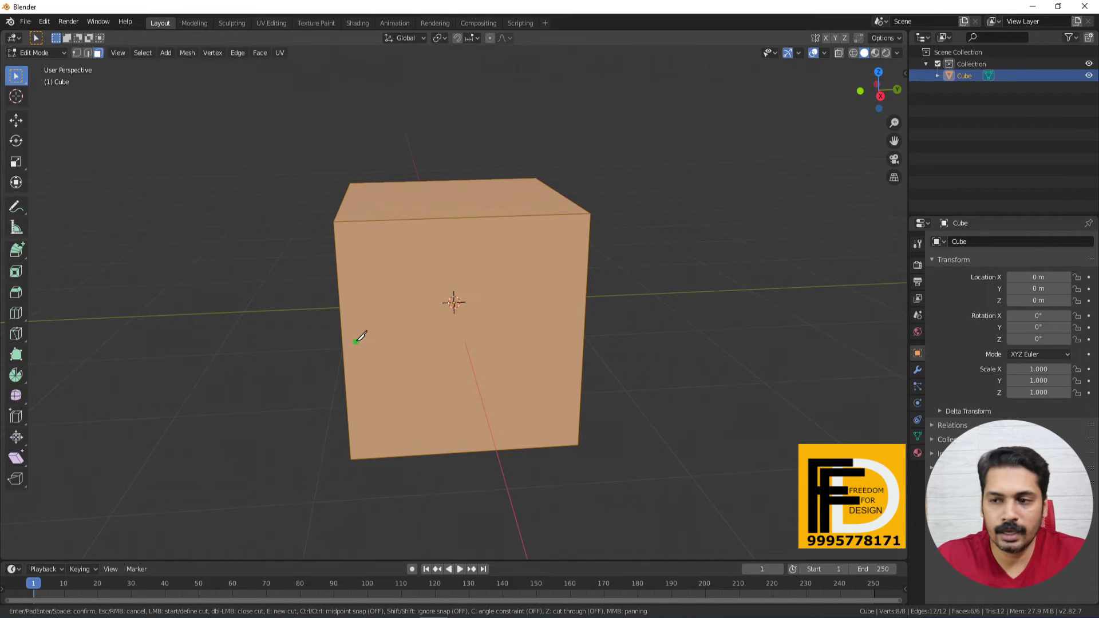
pyautogui.press('z')
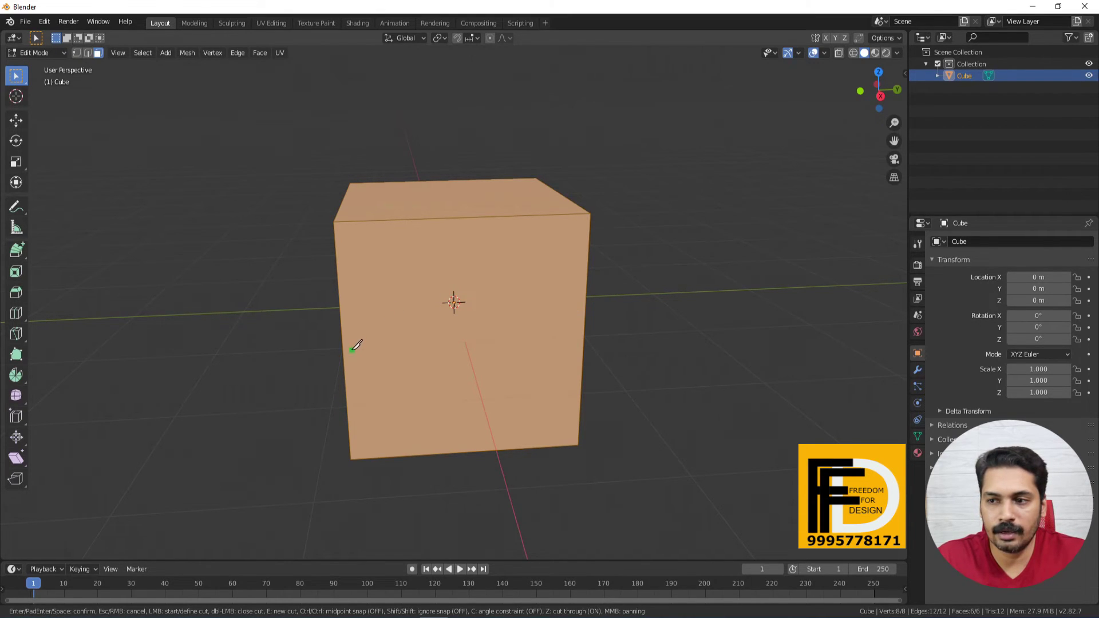
pyautogui.click(344, 355)
pyautogui.click(360, 345)
pyautogui.click(389, 330)
pyautogui.click(430, 264)
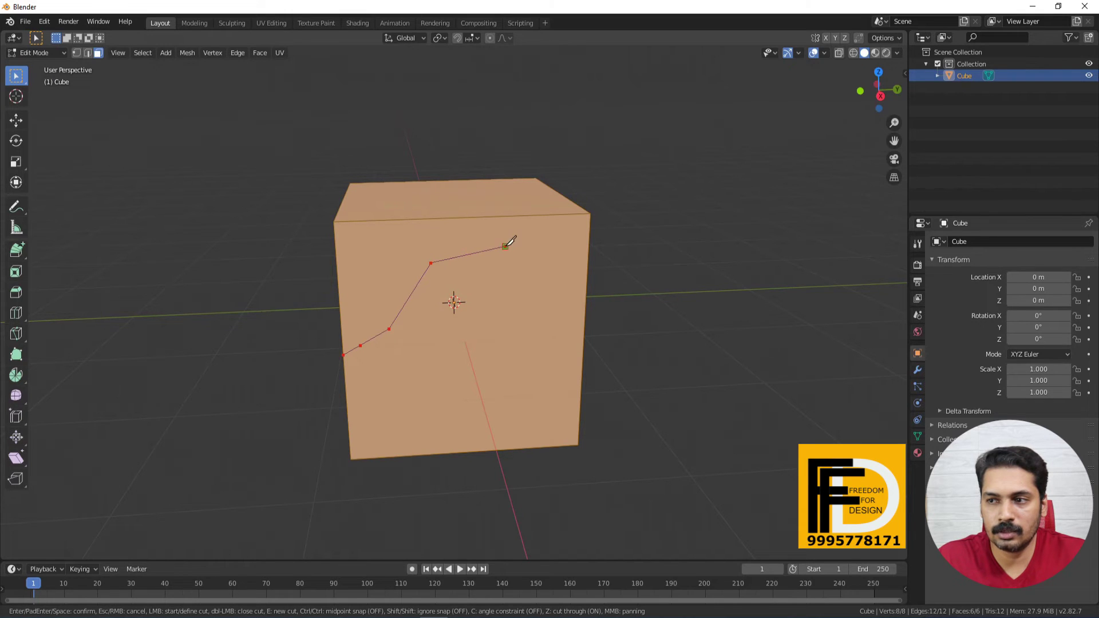
pyautogui.click(505, 247)
pyautogui.click(533, 242)
pyautogui.click(589, 235)
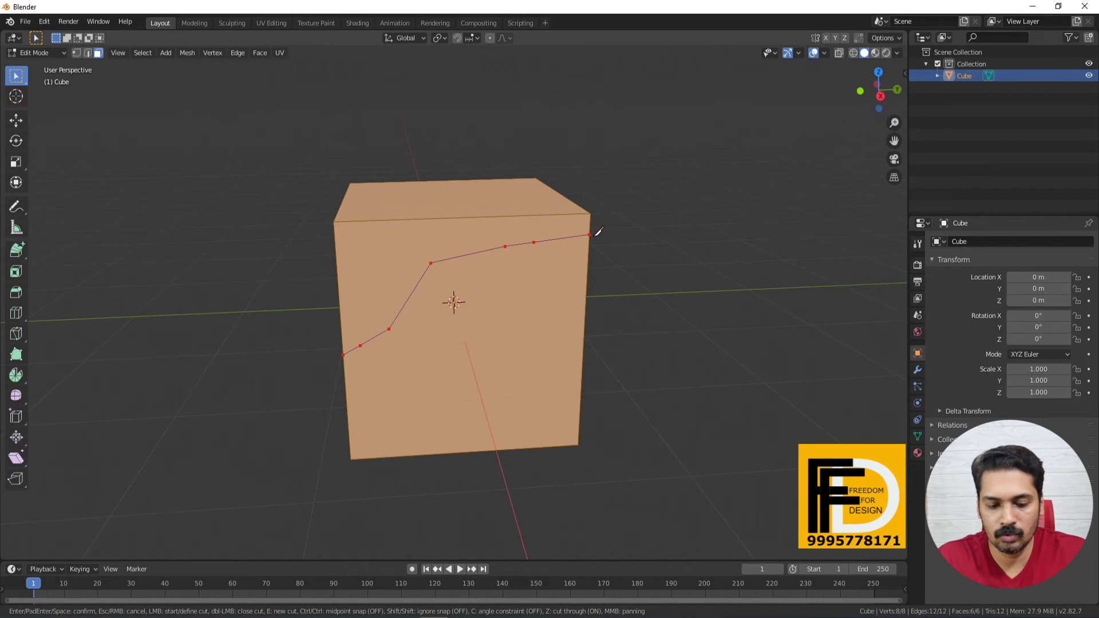
pyautogui.press('Return')
pyautogui.moveTo(598, 231); pyautogui.dragTo(550, 392, button='middle')
pyautogui.moveTo(311, 264); pyautogui.dragTo(208, 344, button='middle')
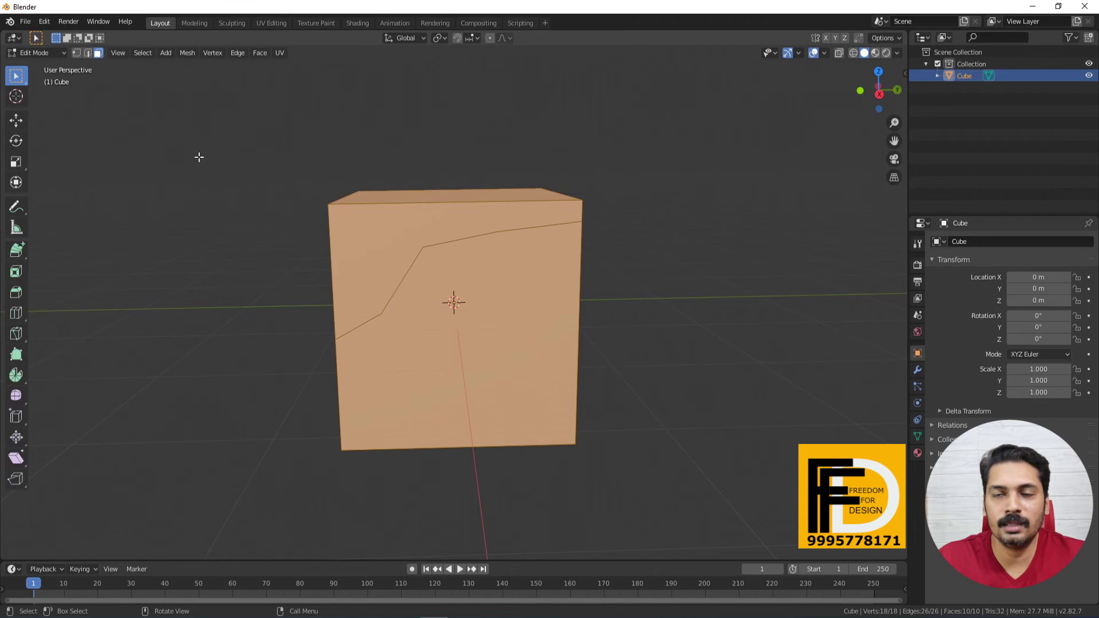
# - Undo the zigzag knife cut and set up the plain cube in Right Orthographic view in Edit Mode
pyautogui.hotkey('ctrl', 'z')
pyautogui.press('Tab')
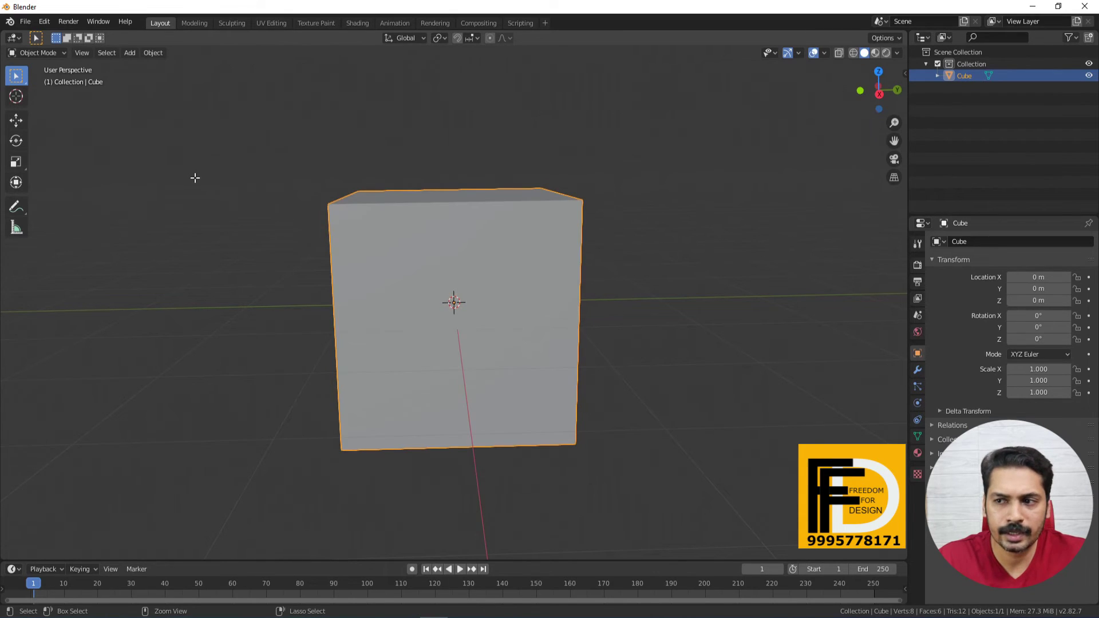
pyautogui.click(878, 94)
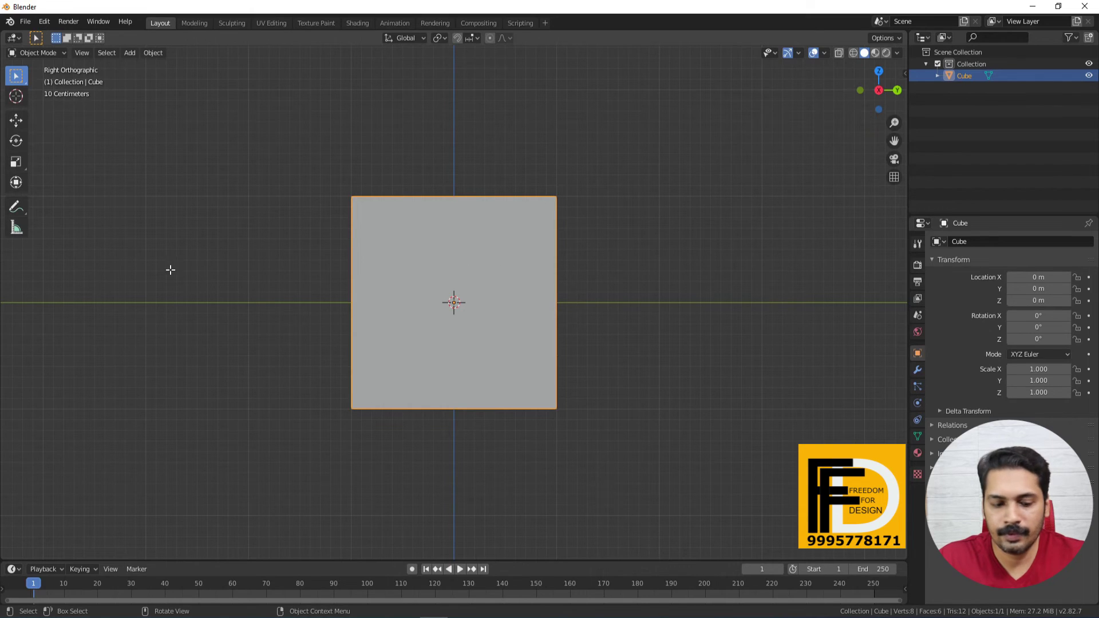
pyautogui.press('Tab')
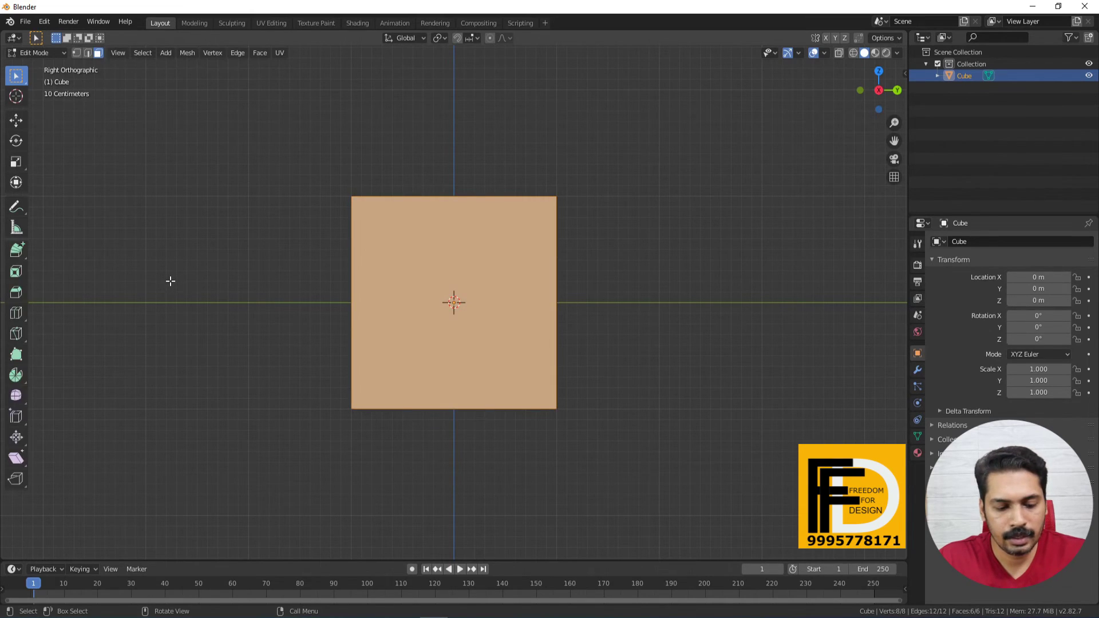
# - Try a Knife cut with Cut Through on, tracing an arch-like line across the cube's face between its two vertical edges
pyautogui.press('k')
pyautogui.press('z')
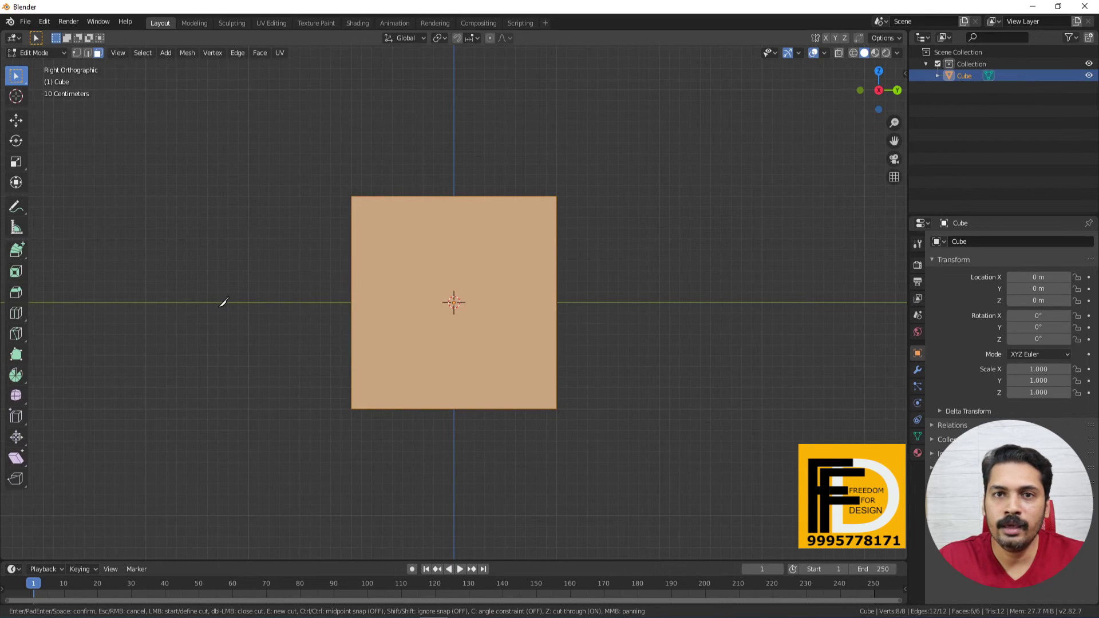
pyautogui.click(351, 369)
pyautogui.click(392, 344)
pyautogui.click(404, 271)
pyautogui.click(474, 254)
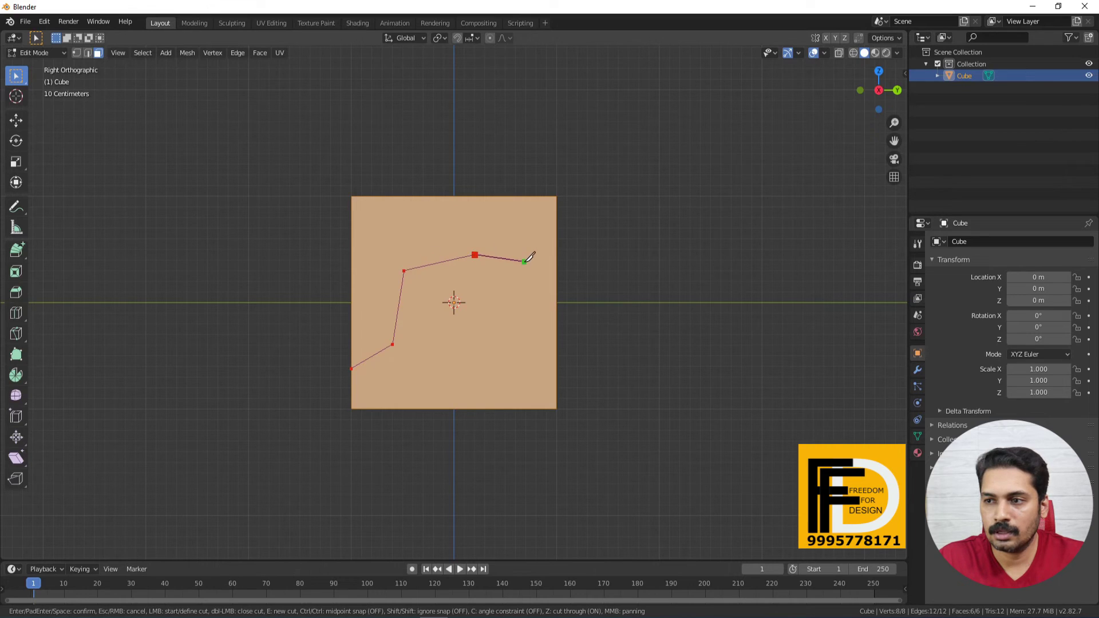
pyautogui.click(525, 263)
pyautogui.click(517, 302)
pyautogui.click(494, 360)
pyautogui.click(488, 368)
pyautogui.click(545, 376)
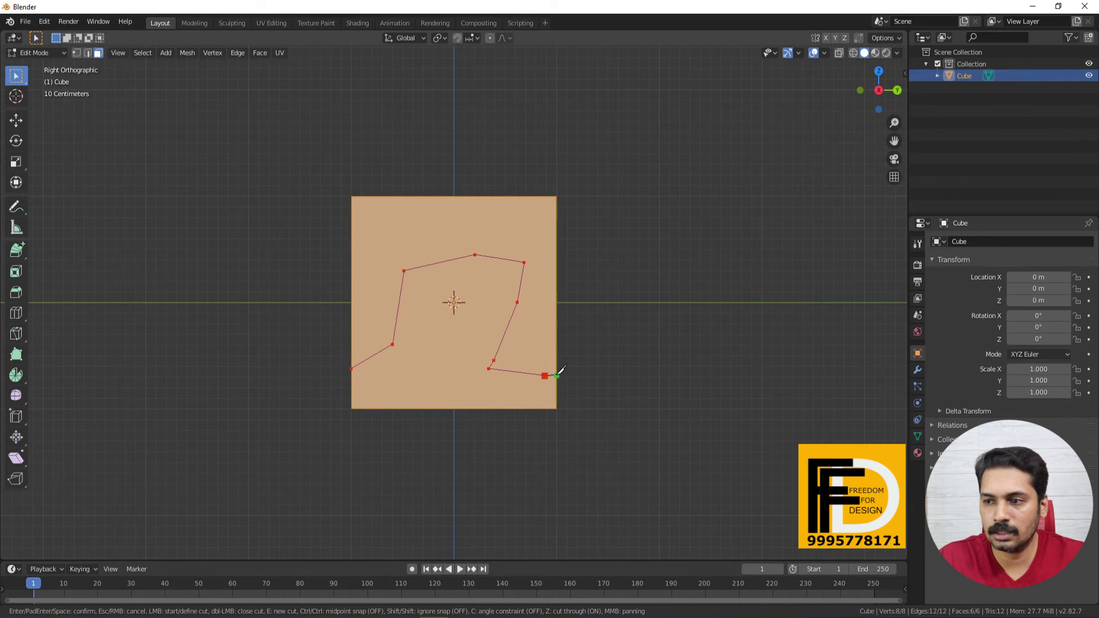
pyautogui.click(555, 375)
pyautogui.press('Return')
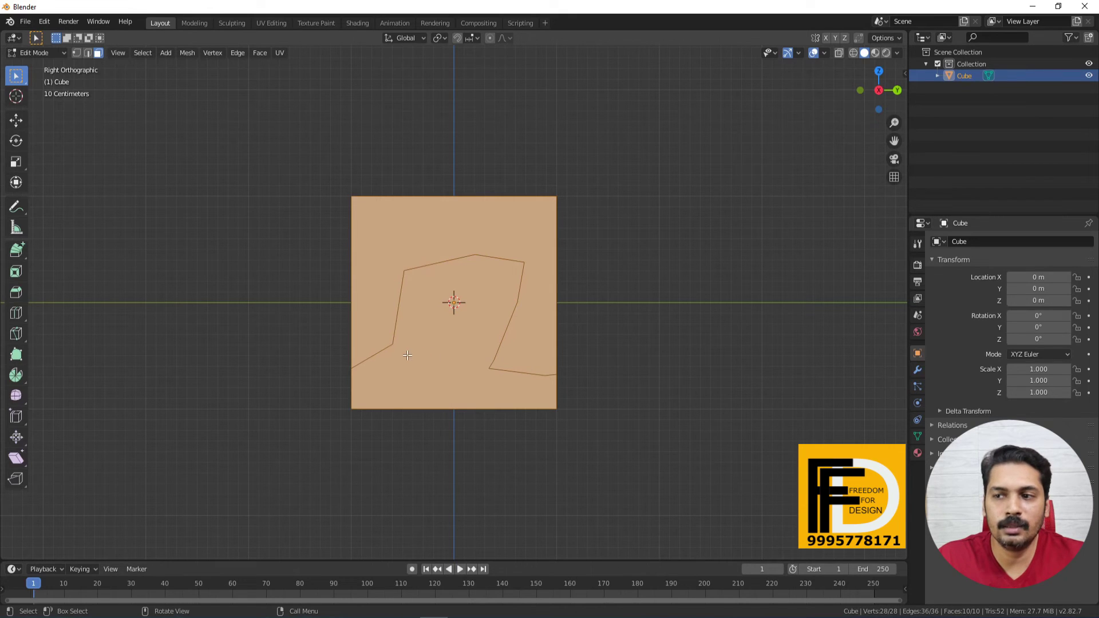
# - Turn on X-ray, clear the selection, then box-select the faces below the knife line and delete them as faces
pyautogui.moveTo(343, 333); pyautogui.dragTo(414, 427, button='middle')
pyautogui.hotkey('alt', 'z')
pyautogui.hotkey('alt', 'a')
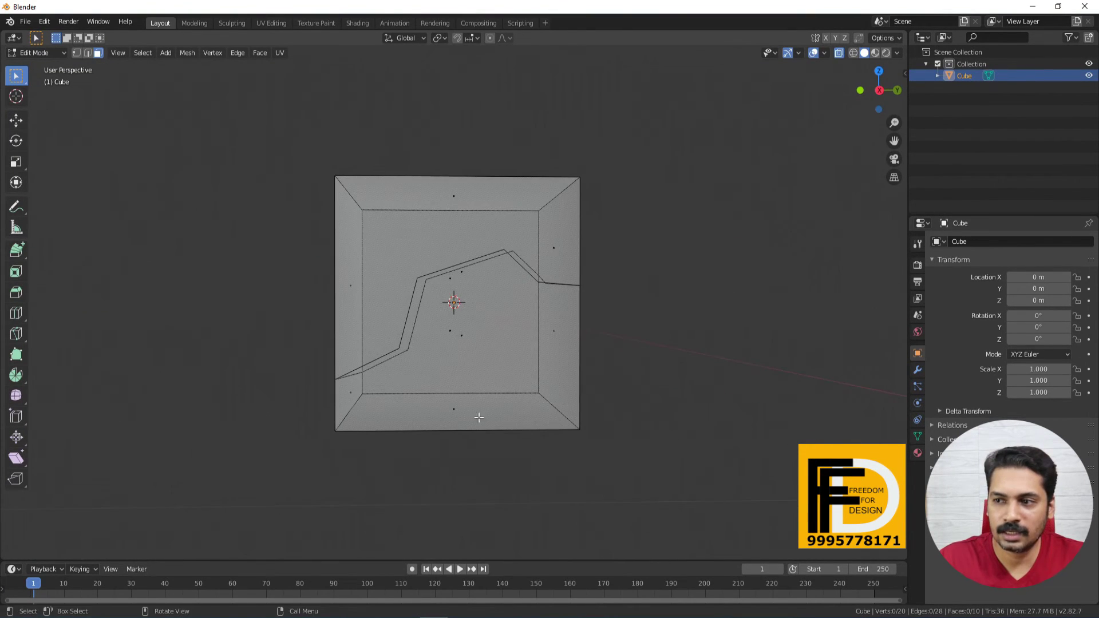
pyautogui.moveTo(607, 487); pyautogui.dragTo(344, 315)
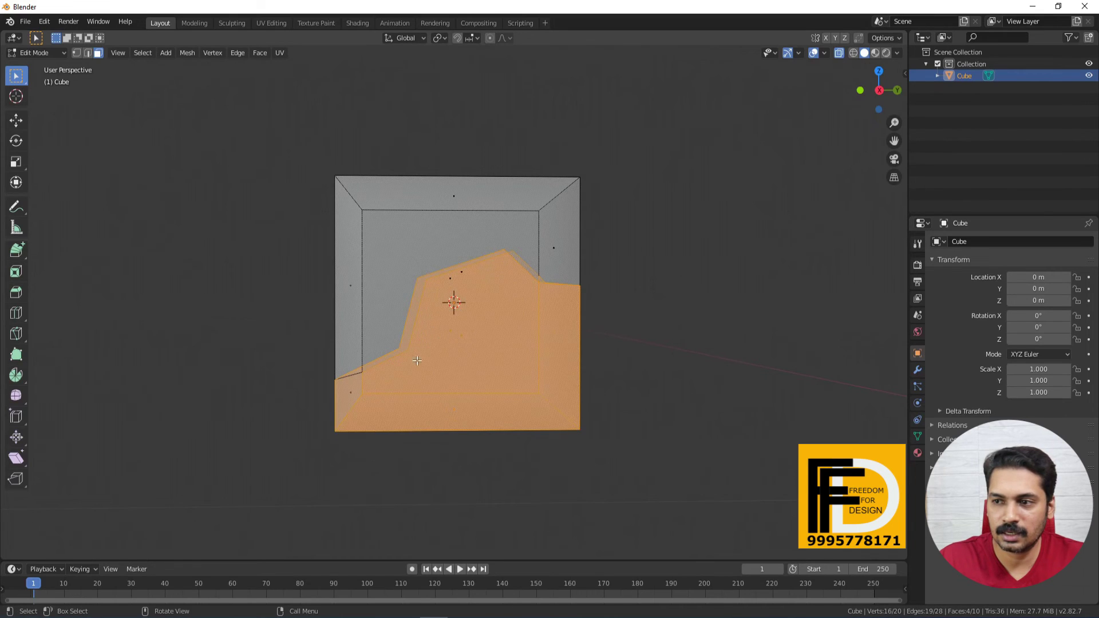
pyautogui.moveTo(343, 315); pyautogui.dragTo(437, 361, button='middle')
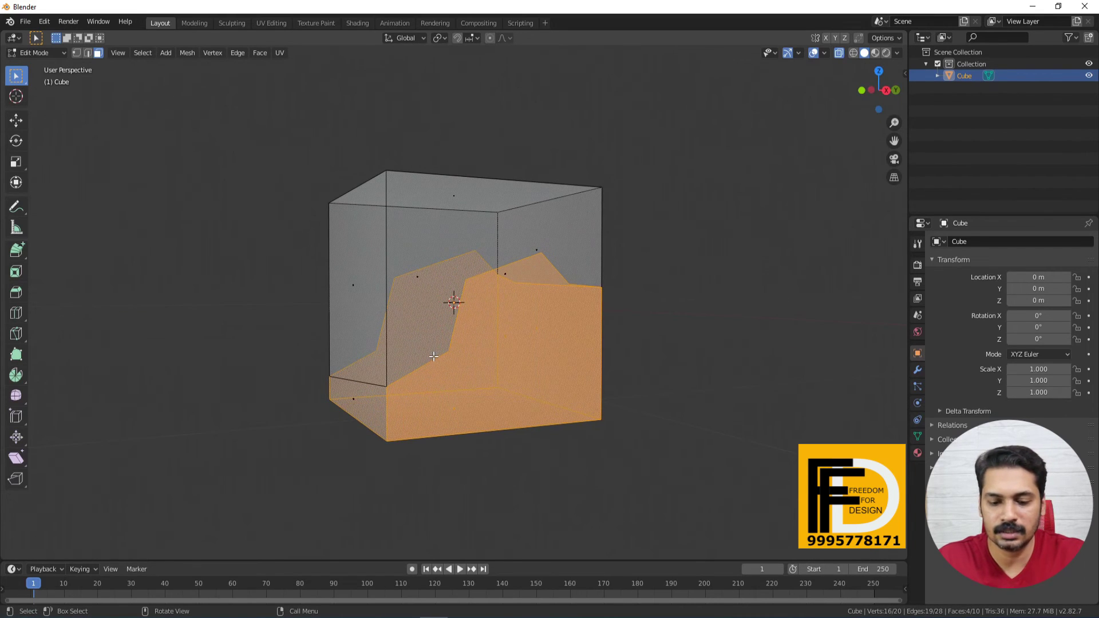
pyautogui.press('x')
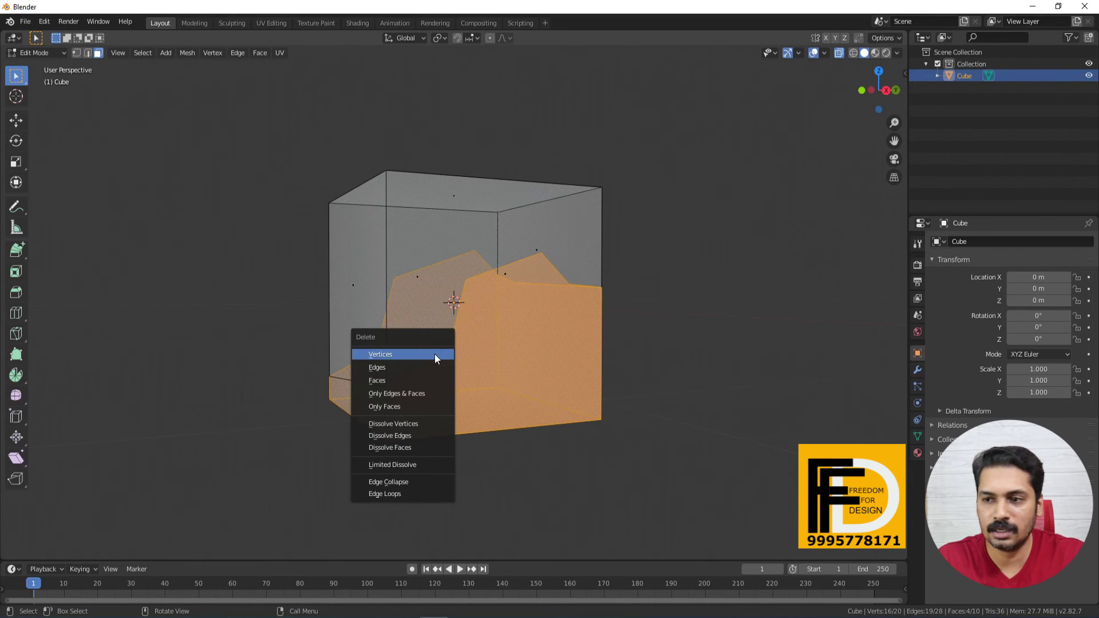
pyautogui.click(390, 380)
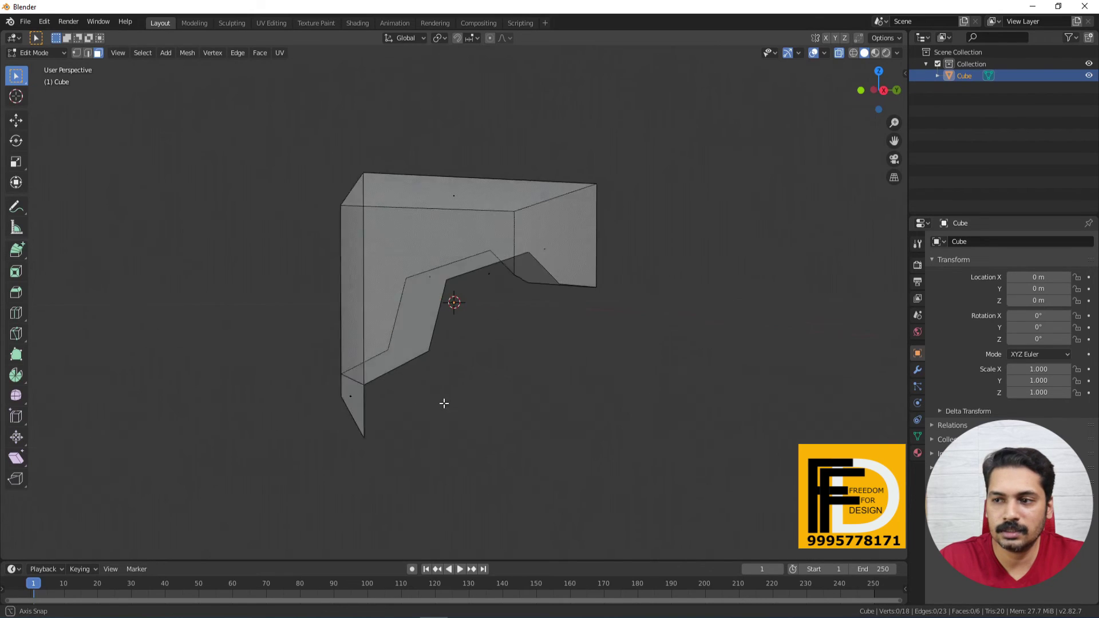
# - Select the leftover side face below the knife line and delete it as a face
pyautogui.moveTo(444, 403); pyautogui.dragTo(375, 393, button='middle')
pyautogui.click(369, 420)
pyautogui.press('x')
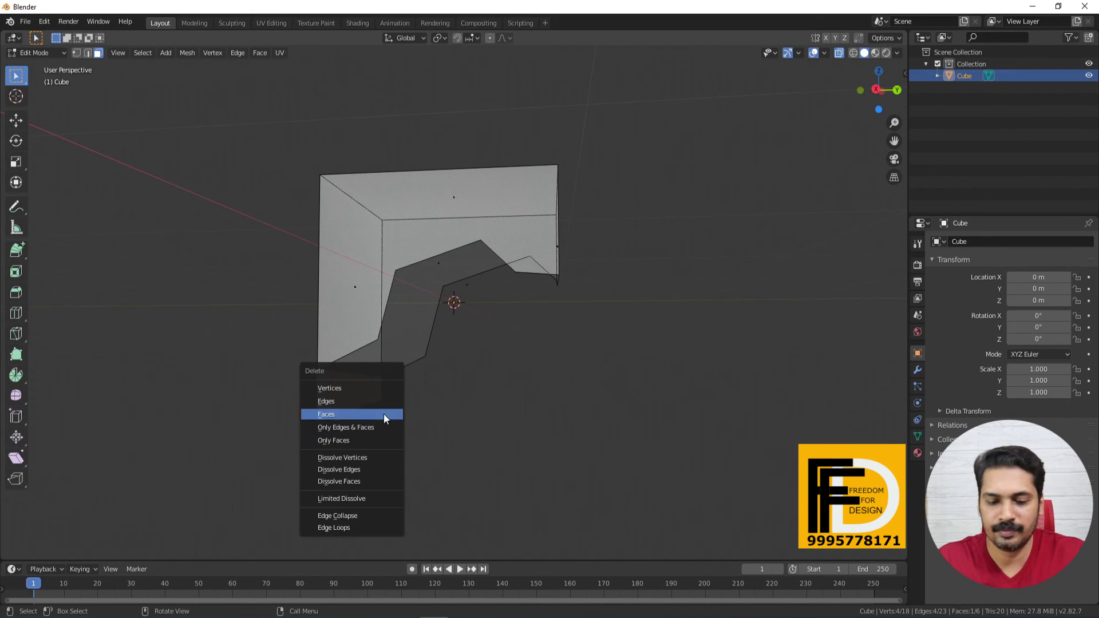
pyautogui.click(341, 416)
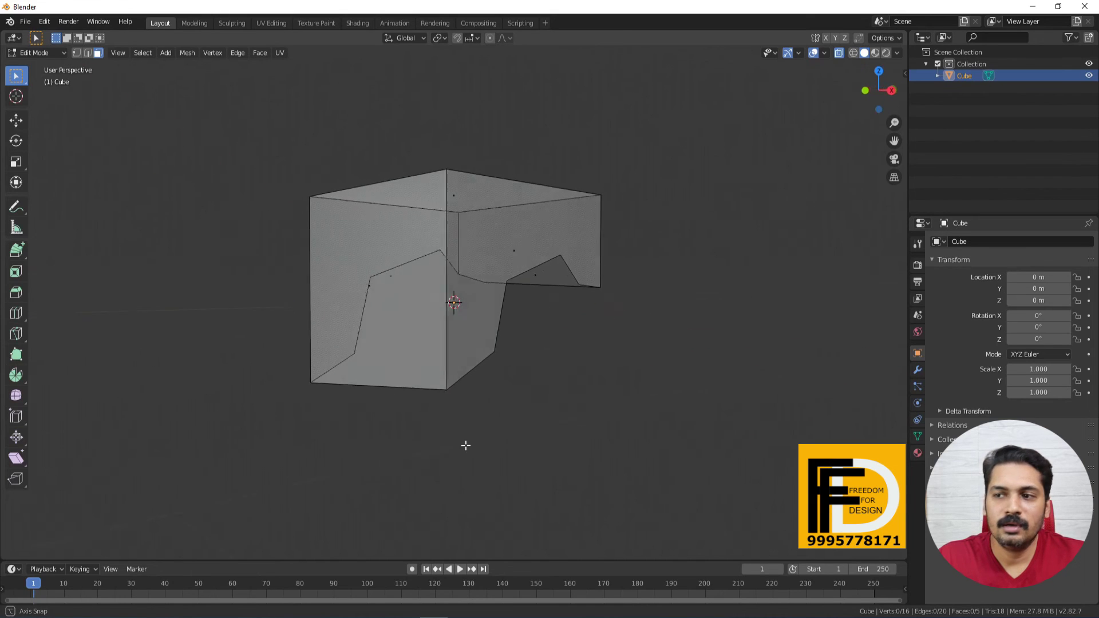